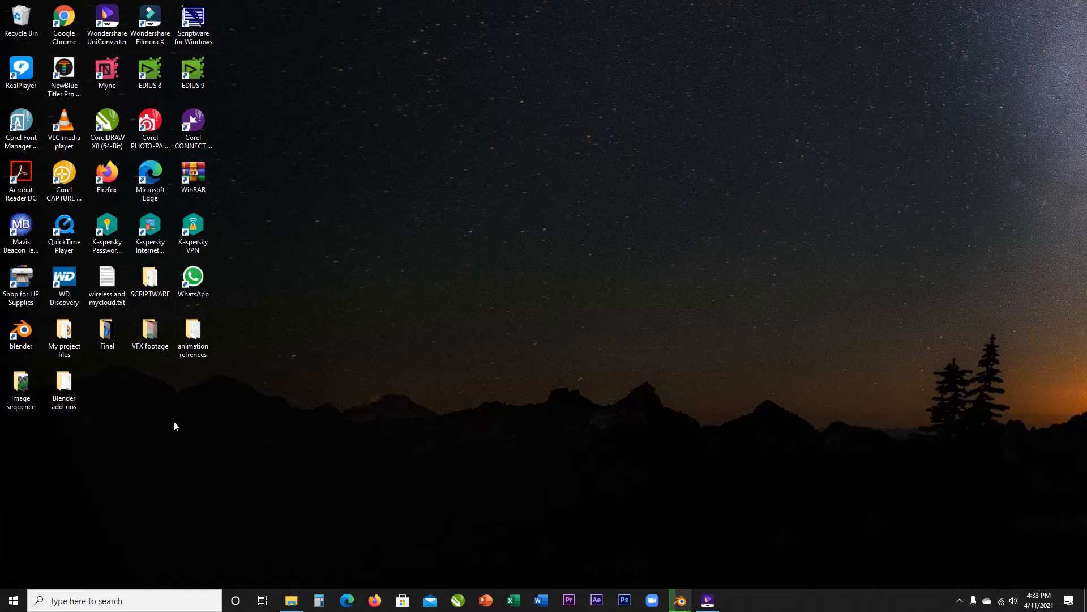
# Step: Launch Blender, maximize its window and start a new General file
pyautogui.doubleClick(16, 337)
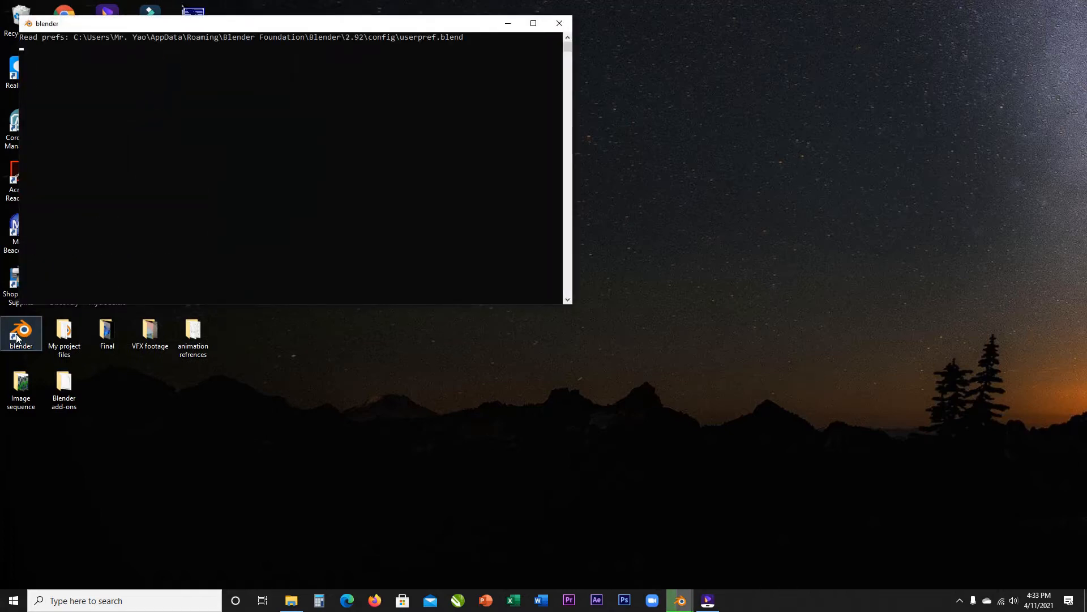
pyautogui.click(534, 25)
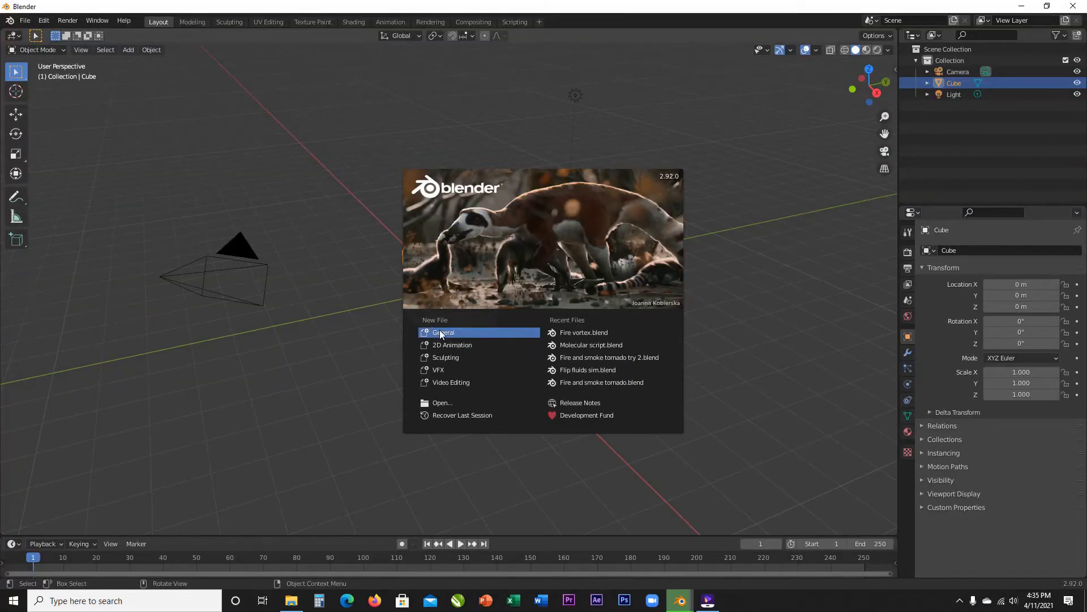
pyautogui.click(440, 332)
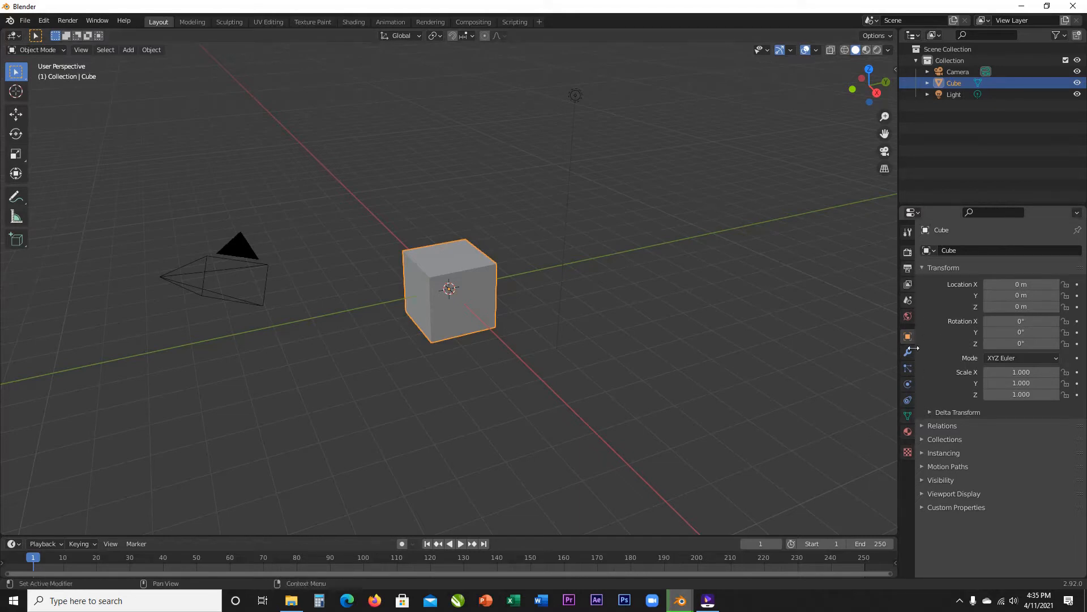
# Step: Examine the scene's output properties, including the saving options and the available image file formats, keeping PNG
pyautogui.click(906, 269)
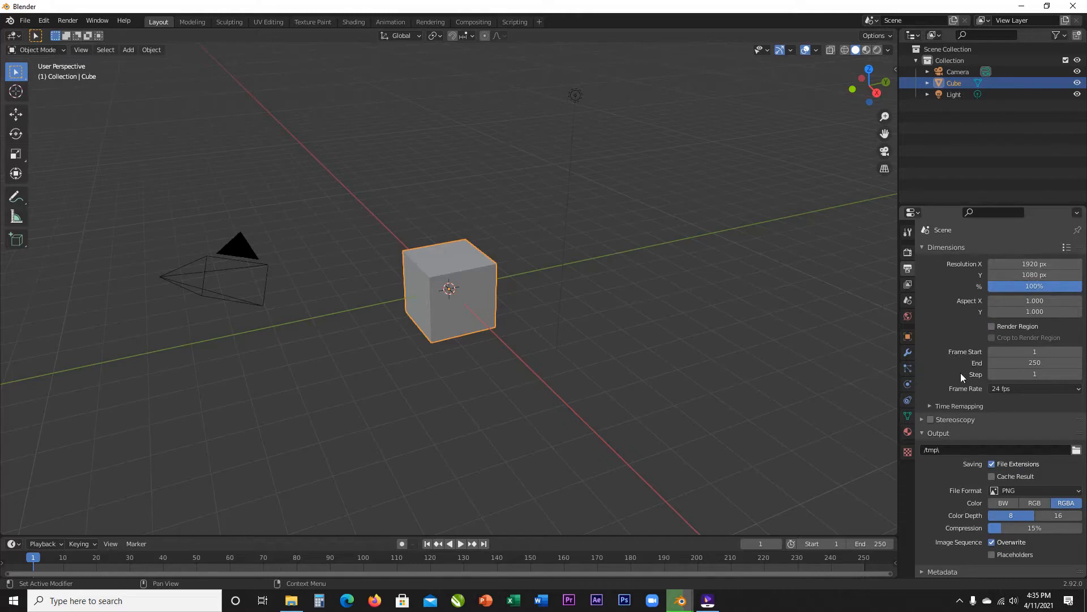
pyautogui.scroll(-1, 961, 373)
pyautogui.click(1041, 477)
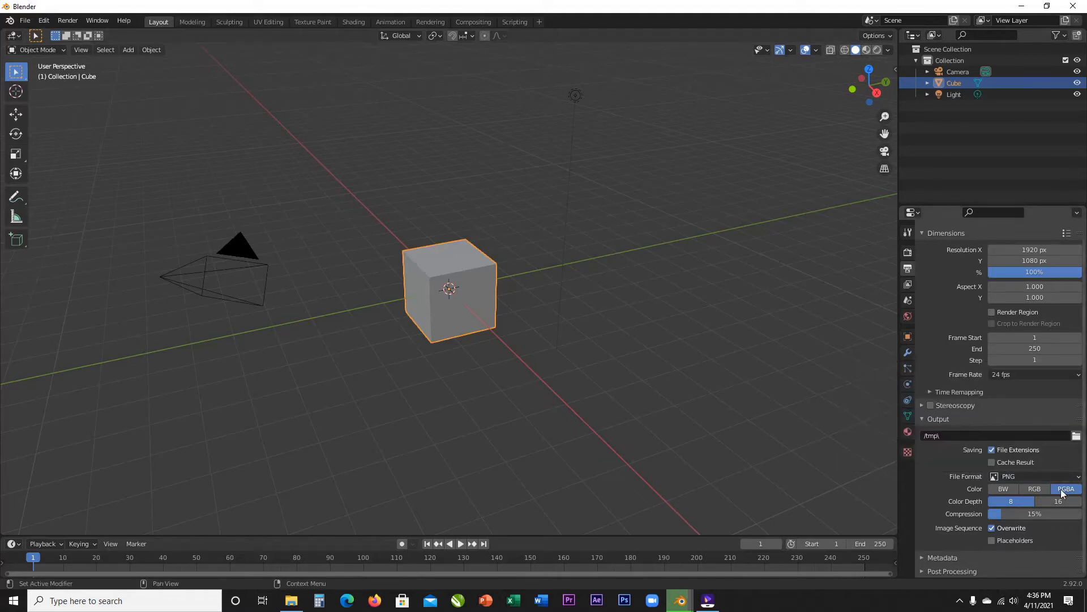
pyautogui.click(1019, 463)
pyautogui.click(997, 450)
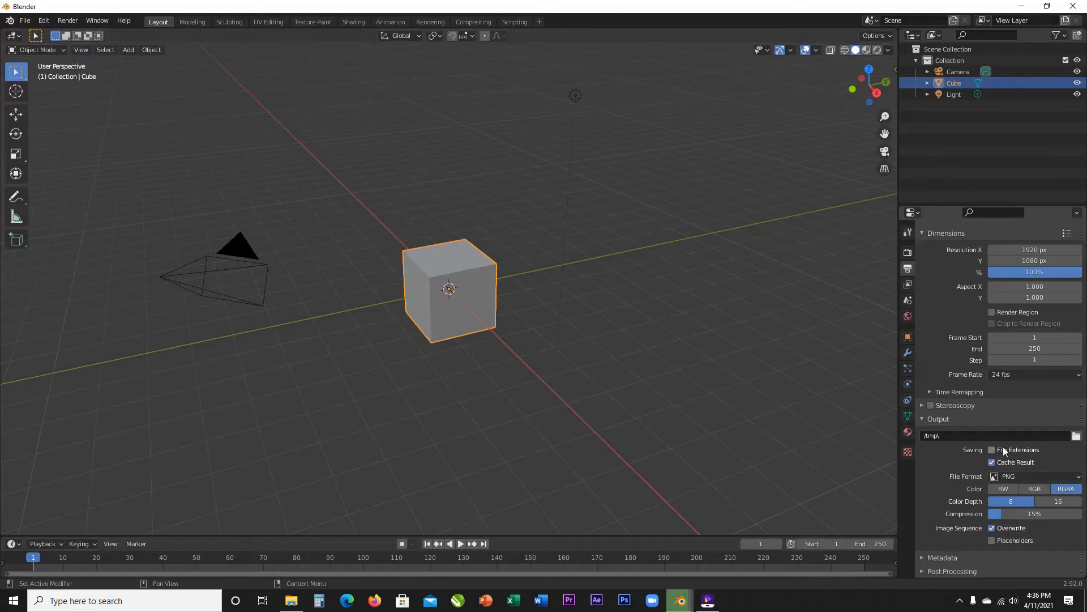
pyautogui.click(1041, 478)
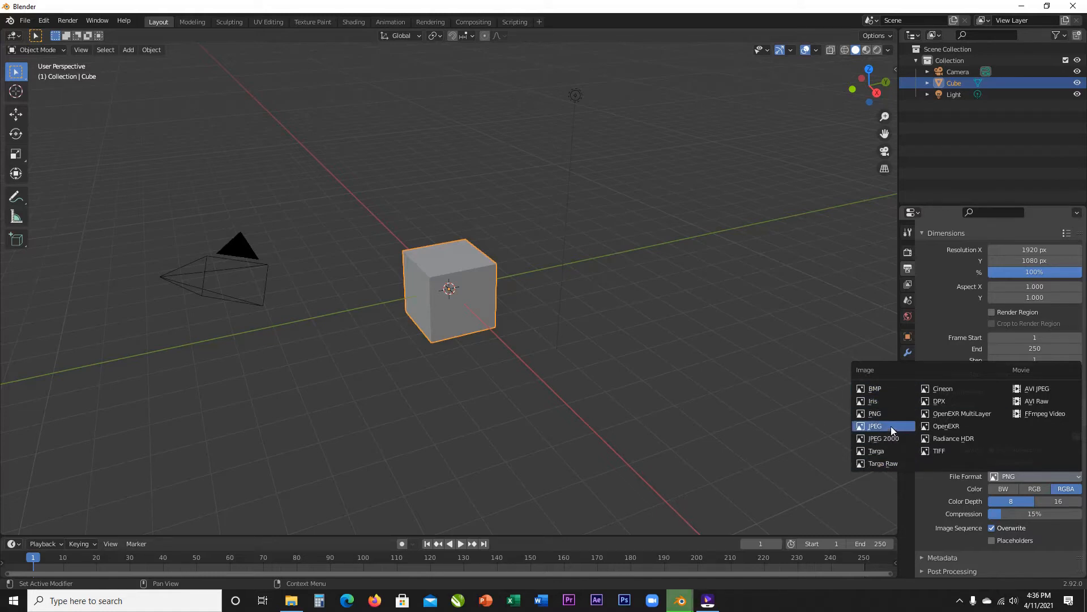
pyautogui.click(878, 414)
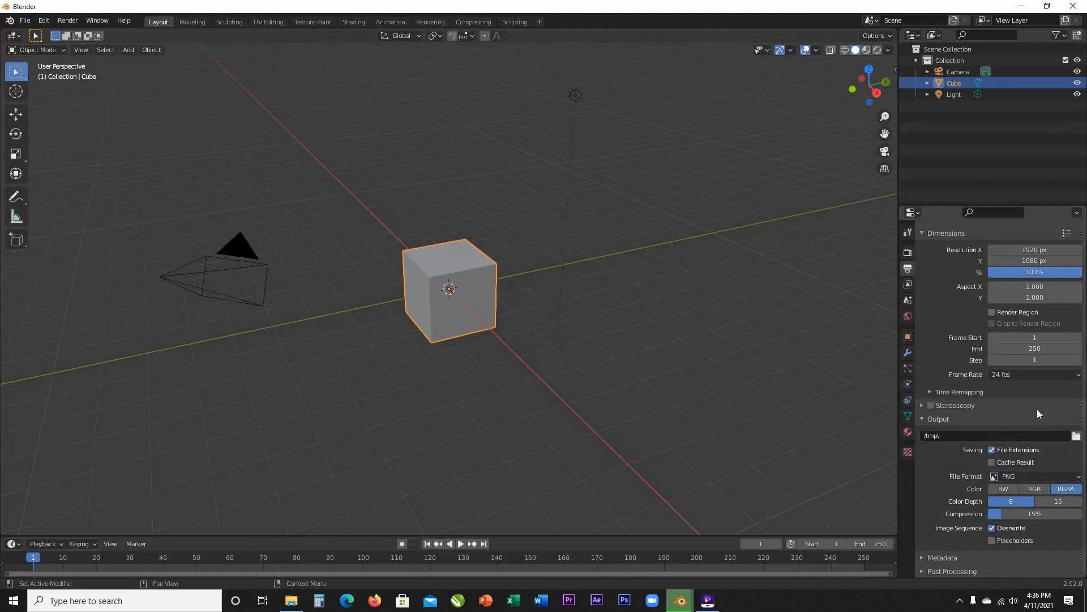
pyautogui.click(1053, 476)
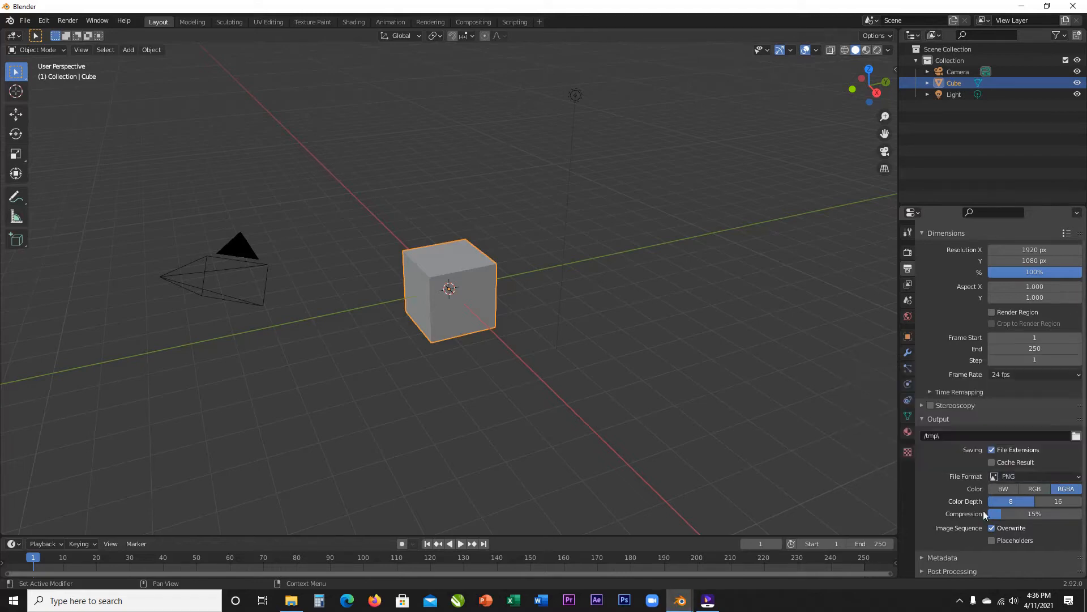
# Step: Examine the output's Metadata and Post Processing settings and collapse both sections again
pyautogui.click(947, 557)
pyautogui.scroll(-4, 956, 538)
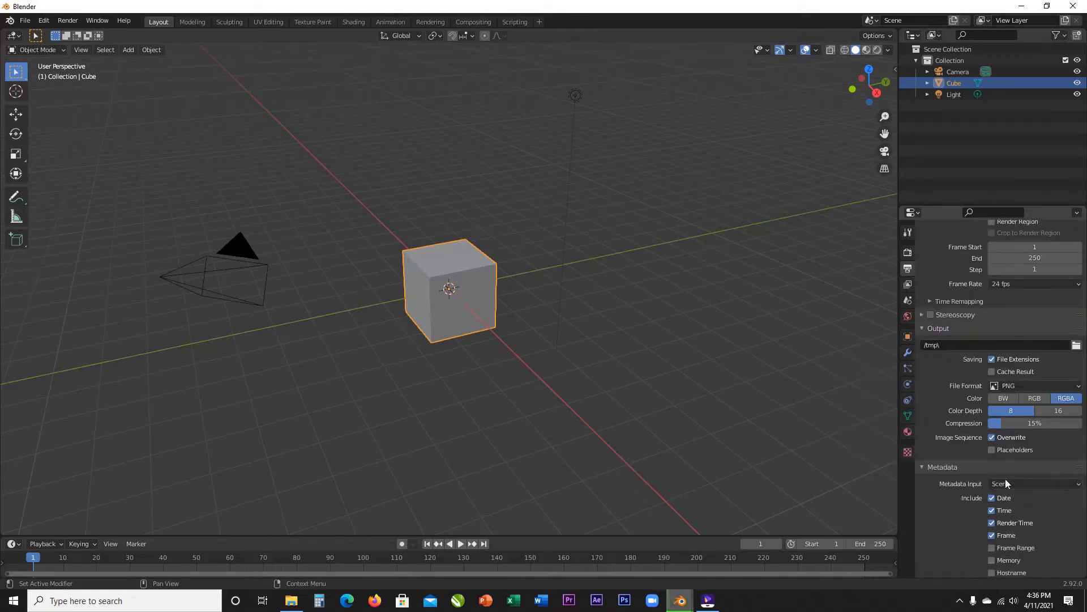
pyautogui.click(944, 467)
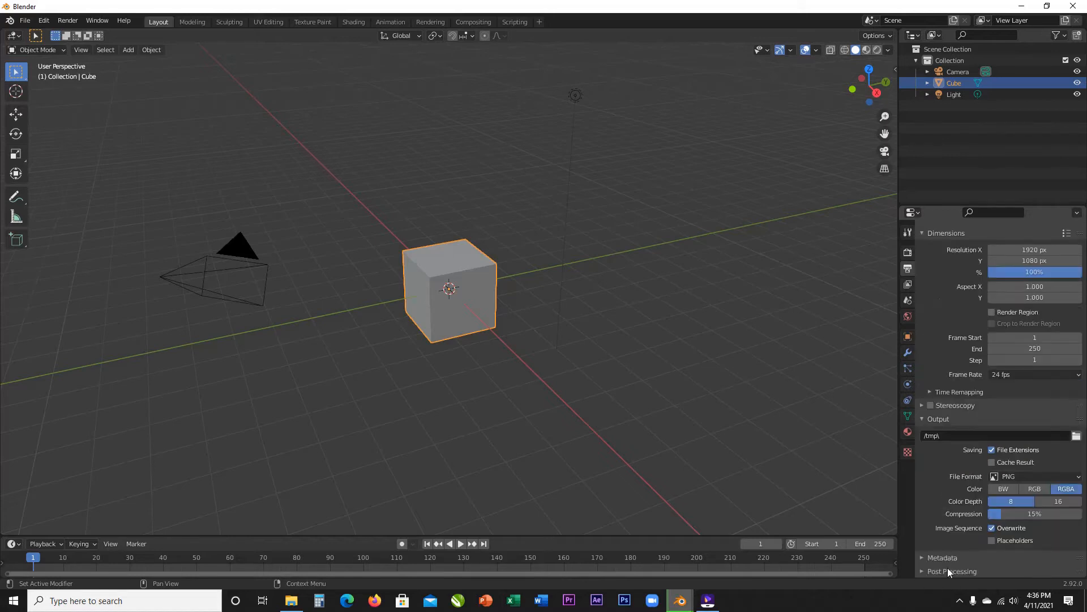
pyautogui.scroll(-2, 953, 555)
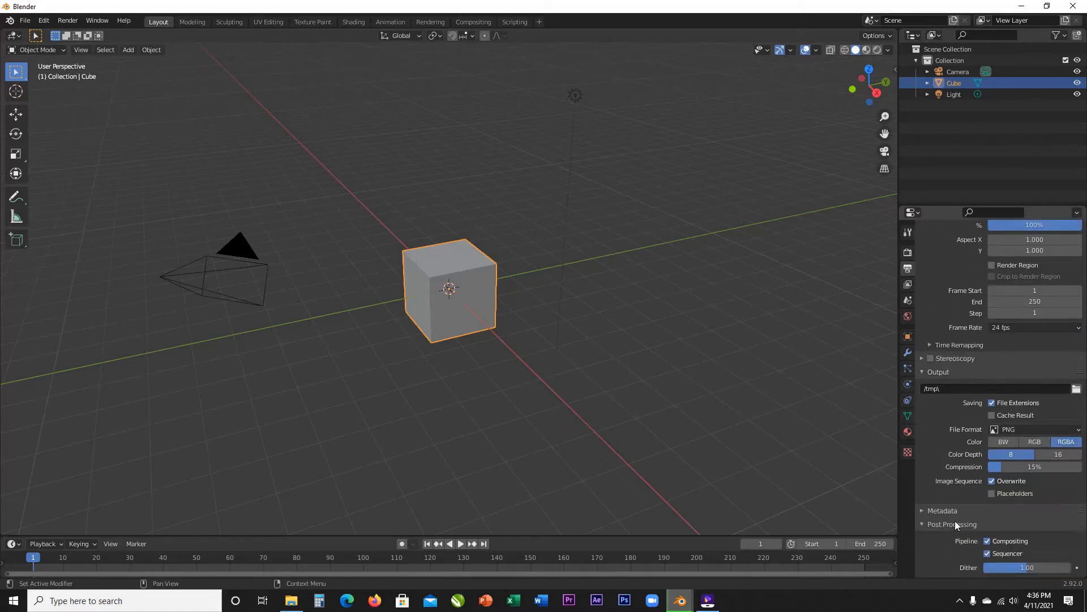
pyautogui.click(955, 522)
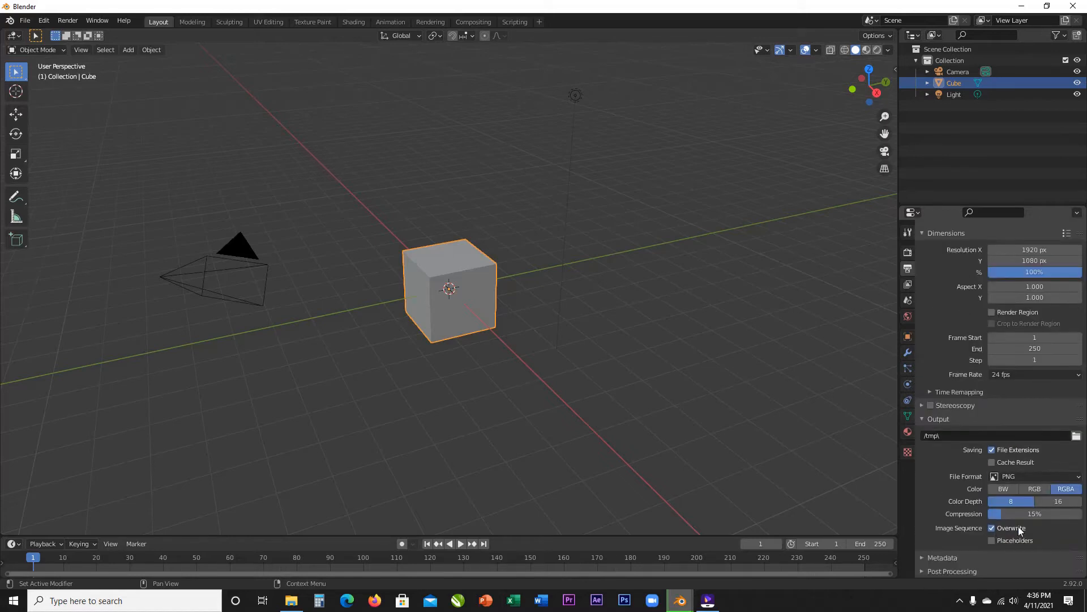
# Step: Set the PNG output to RGBA color with a color depth of 16
pyautogui.click(999, 488)
pyautogui.click(1030, 488)
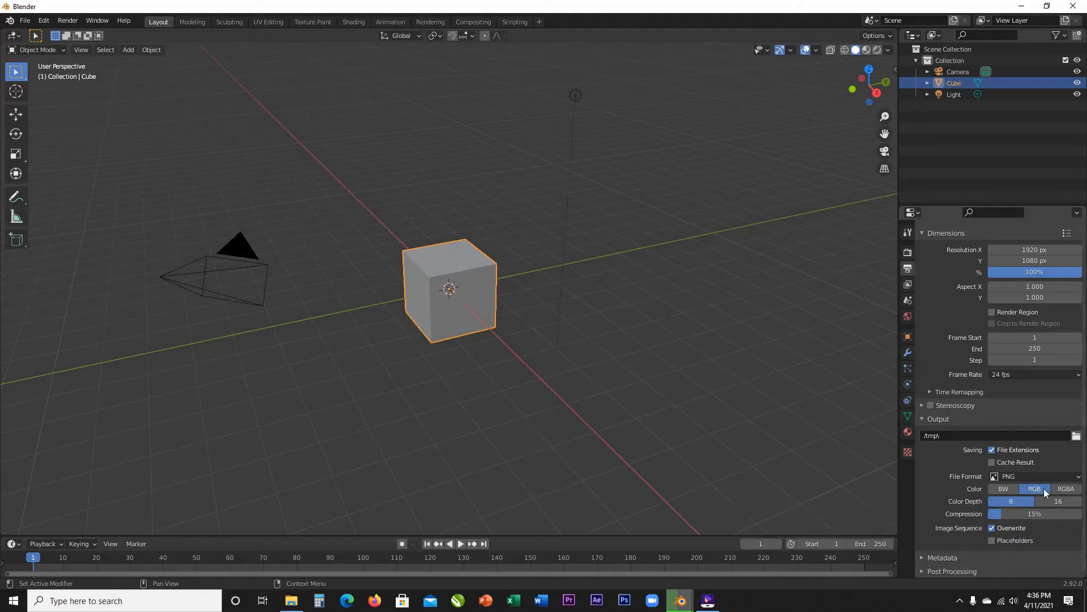
pyautogui.click(1067, 488)
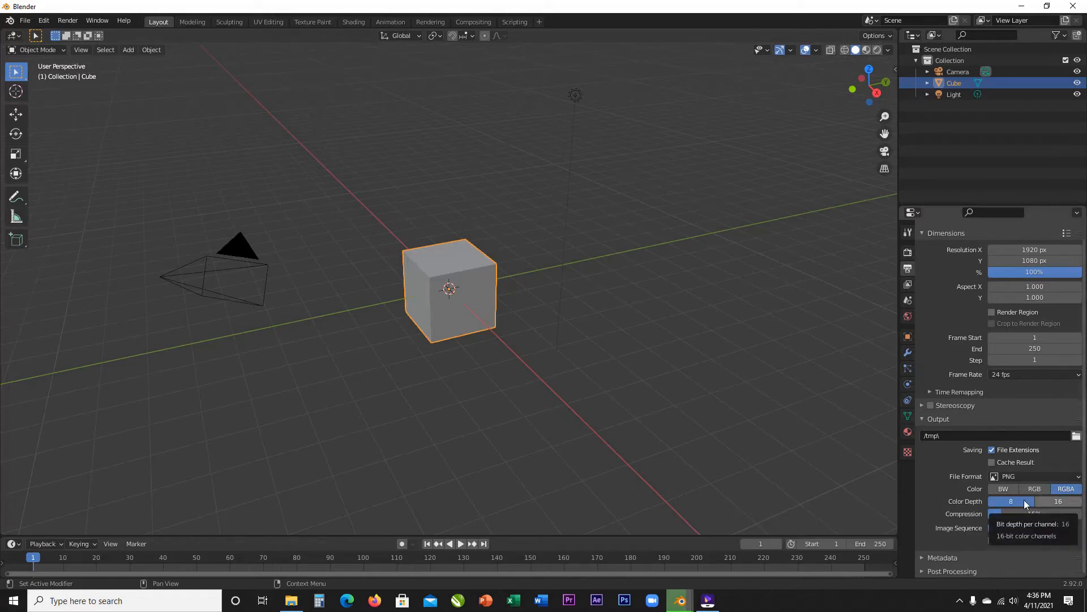
pyautogui.click(1059, 503)
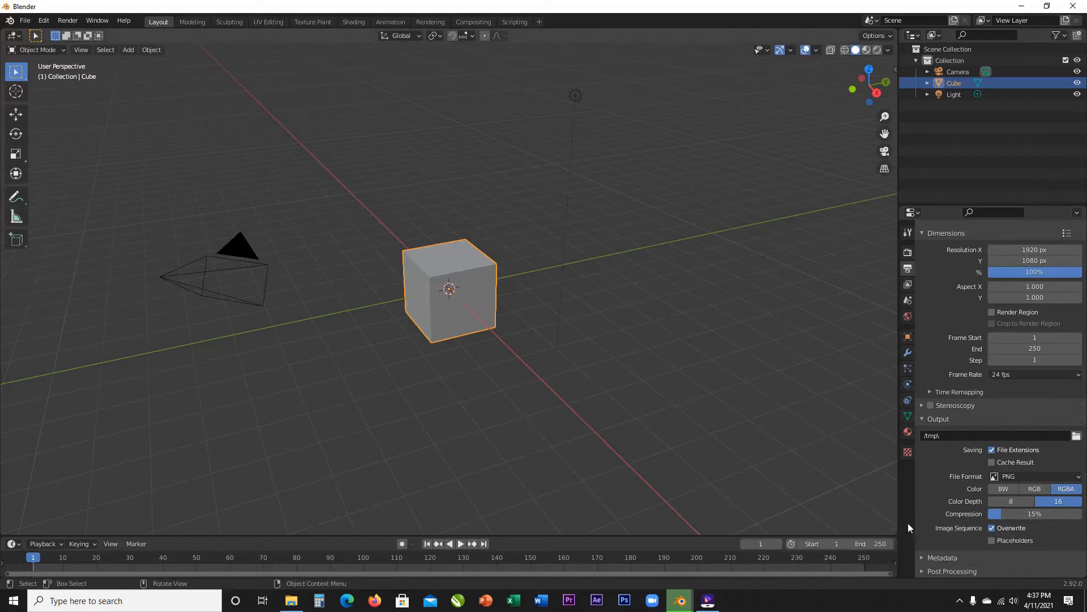
# Step: Try the output compression at 0% and 100%, and set it back to 15%
pyautogui.moveTo(1027, 512); pyautogui.dragTo(61, 481)
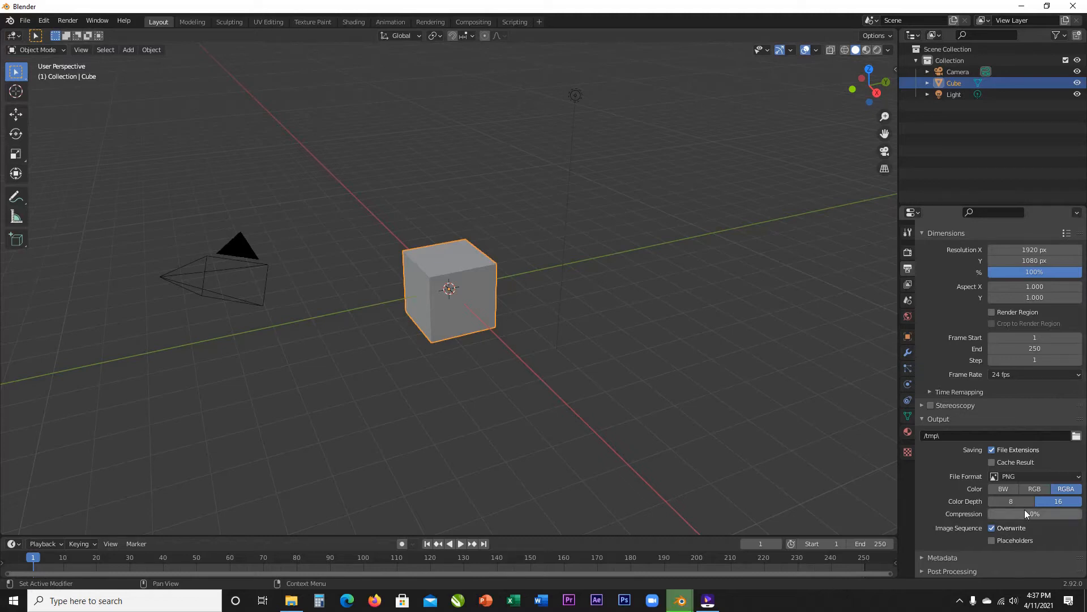
pyautogui.moveTo(1007, 515); pyautogui.dragTo(1043, 518)
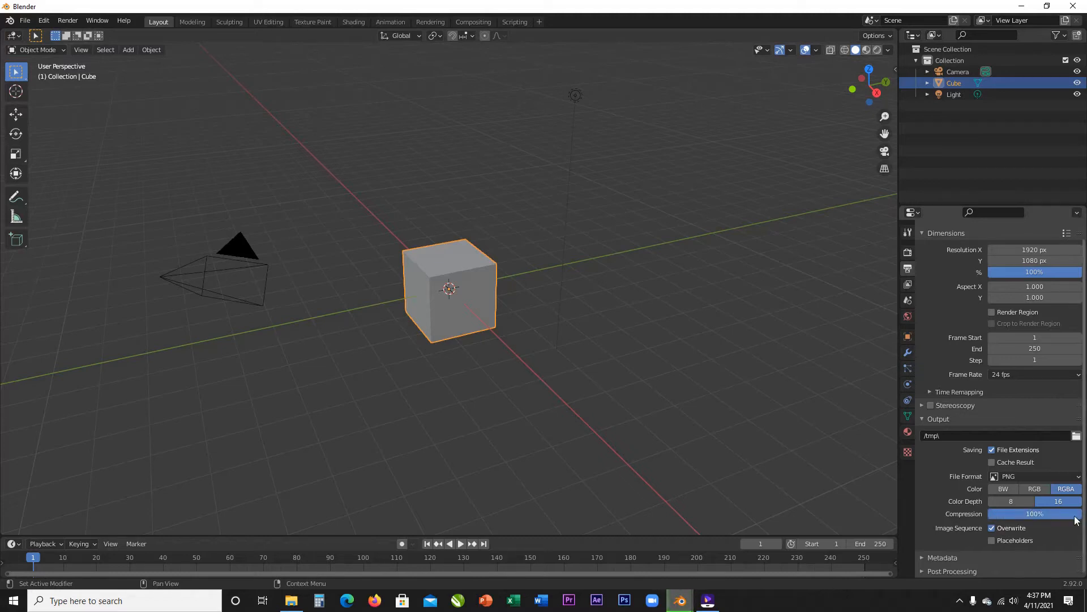
pyautogui.click(1031, 513)
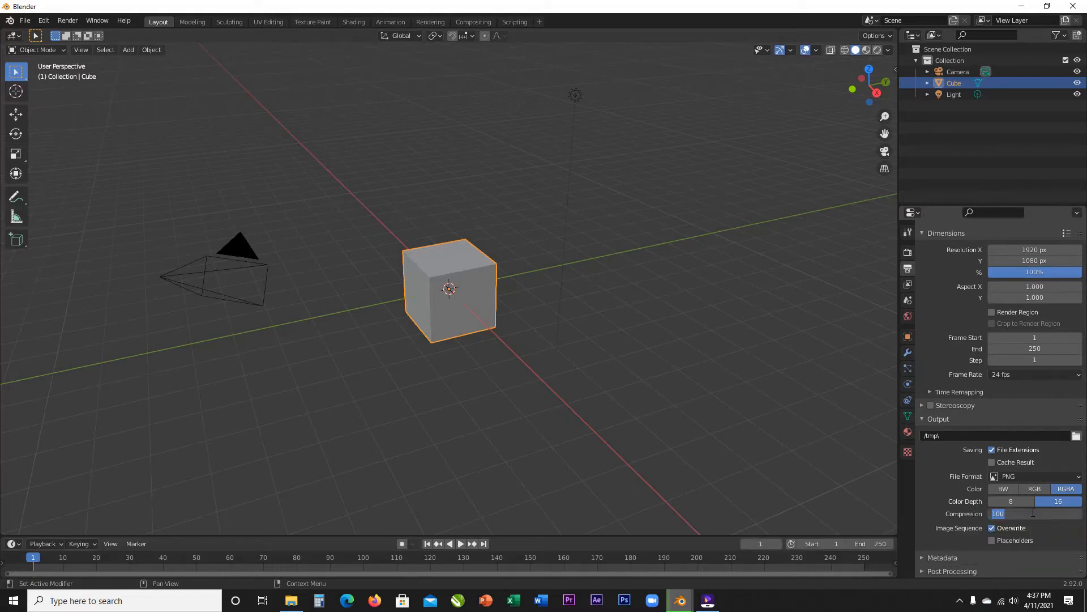
pyautogui.write('15')
pyautogui.press('Return')
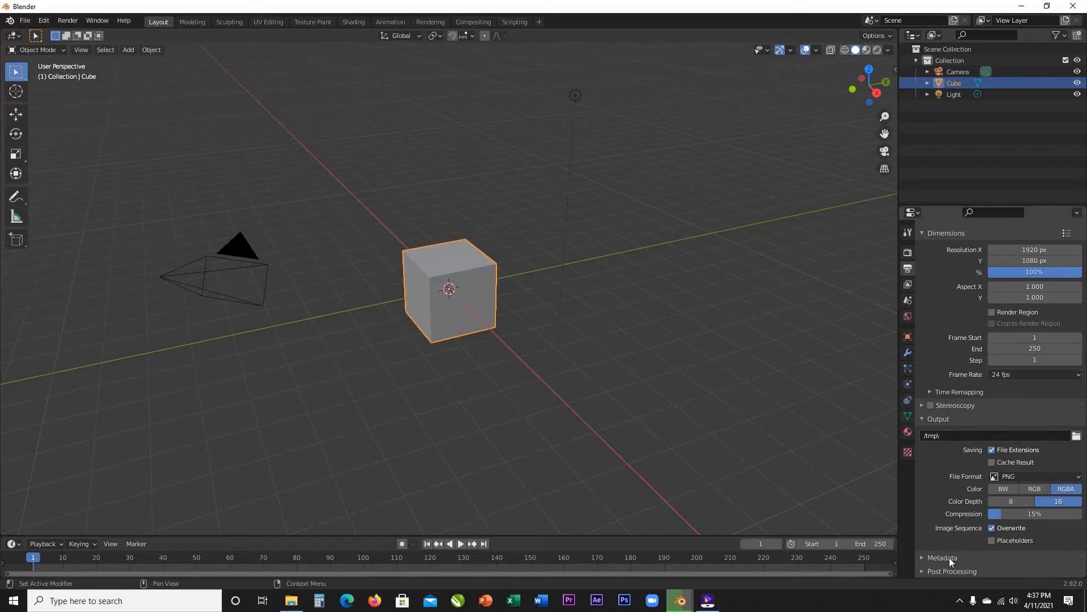
# Step: Look through the cube's mesh data, constraint, particle, modifier and physics properties, ending on the physics options
pyautogui.click(909, 416)
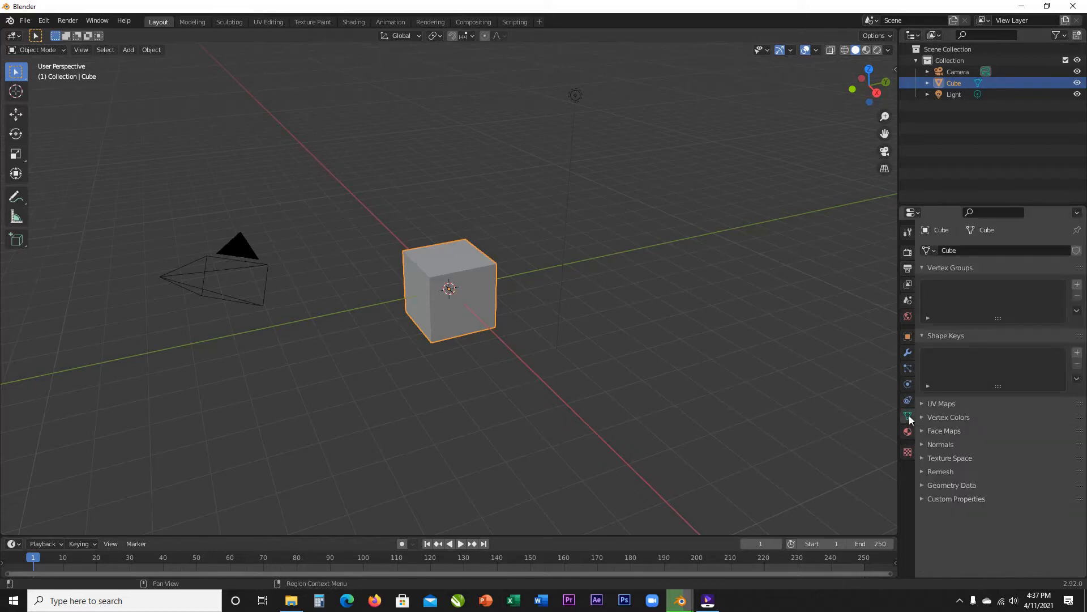
pyautogui.click(909, 402)
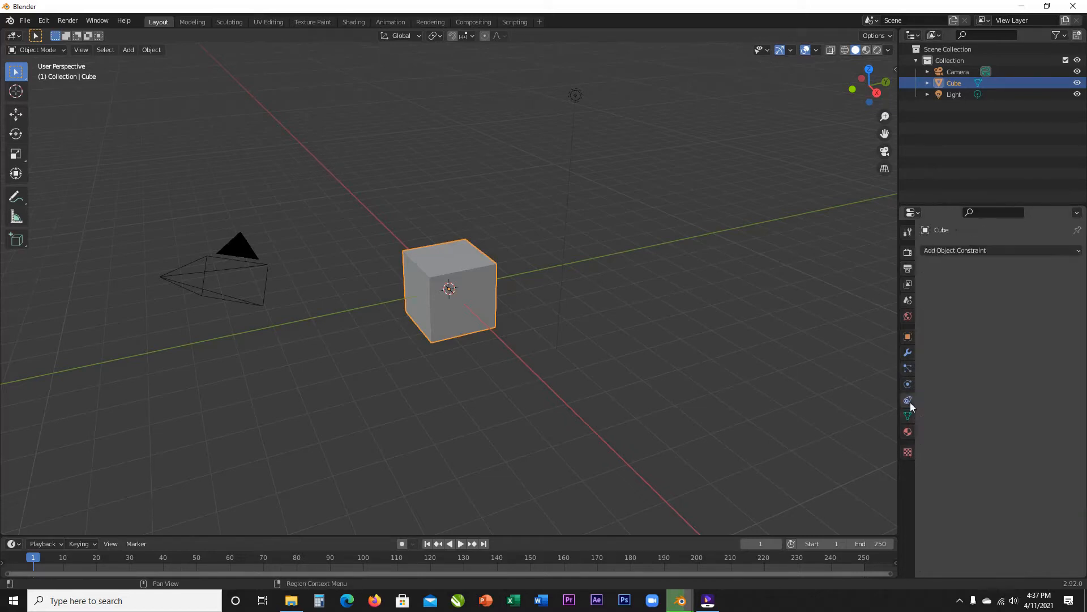
pyautogui.click(968, 251)
pyautogui.click(908, 385)
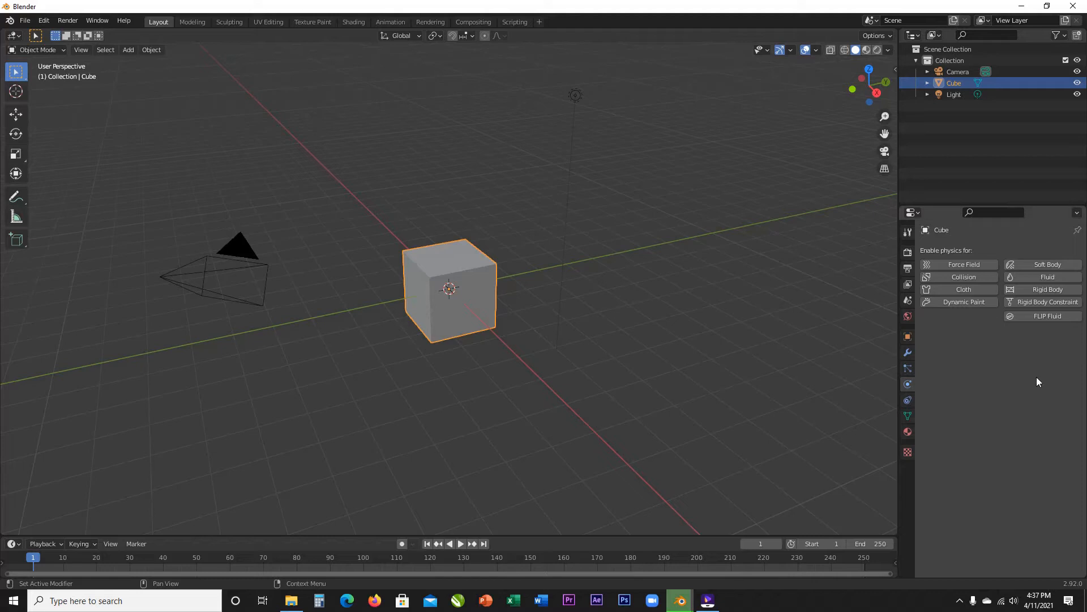
pyautogui.click(904, 365)
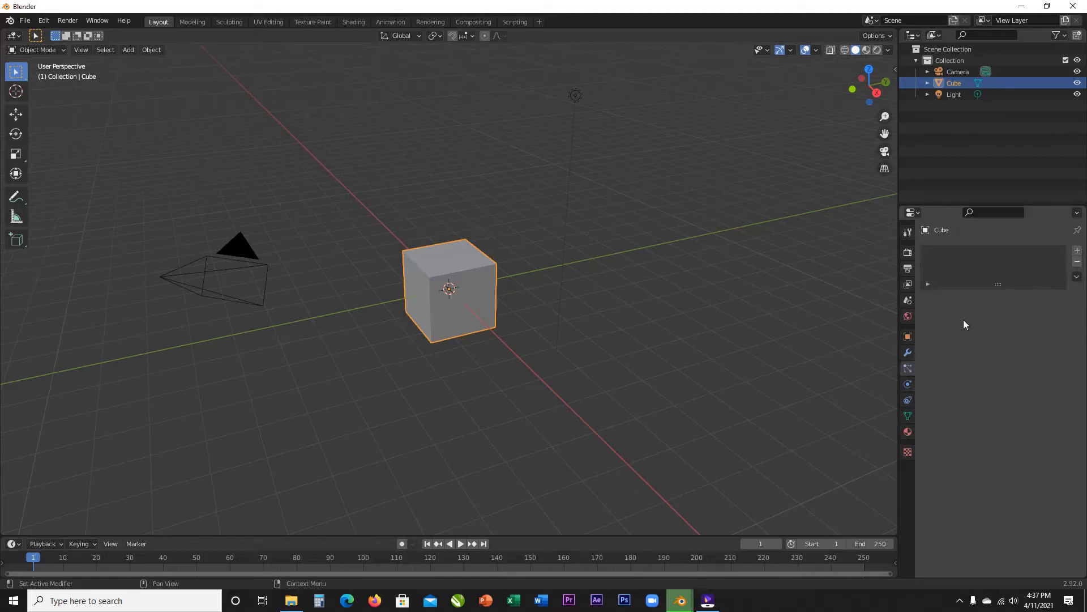
pyautogui.click(909, 353)
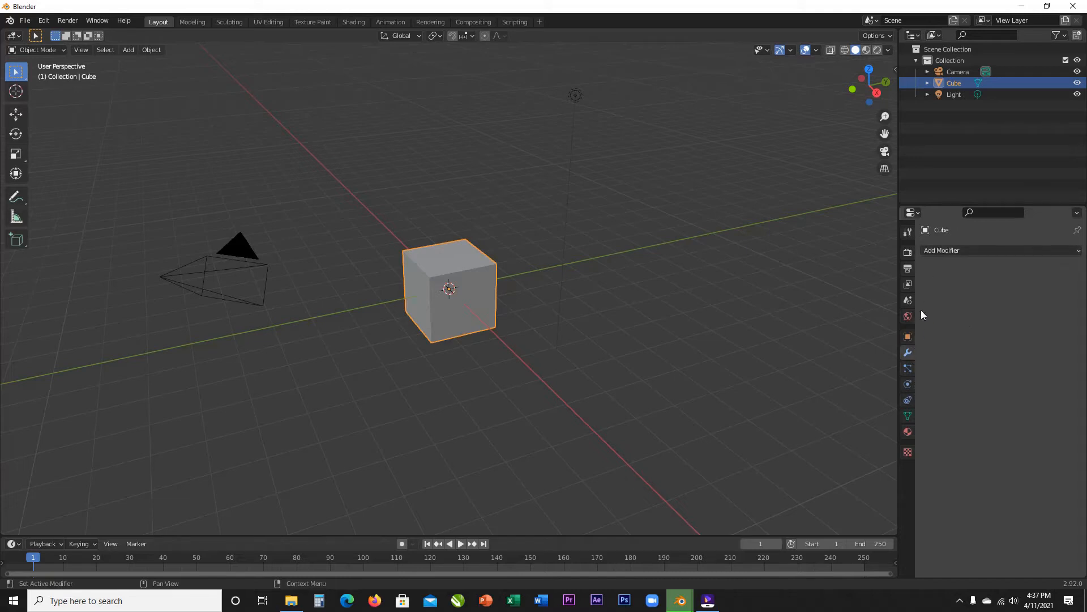
pyautogui.click(907, 384)
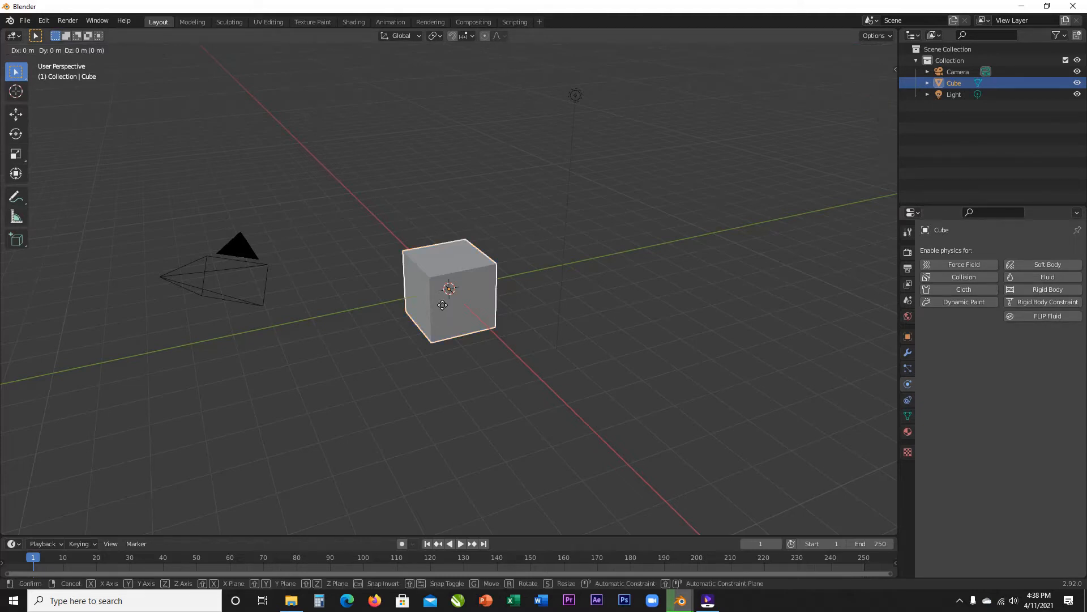
# Step: Move the cube 1 m upward along the global Z axis
pyautogui.write('z')
pyautogui.write('1')
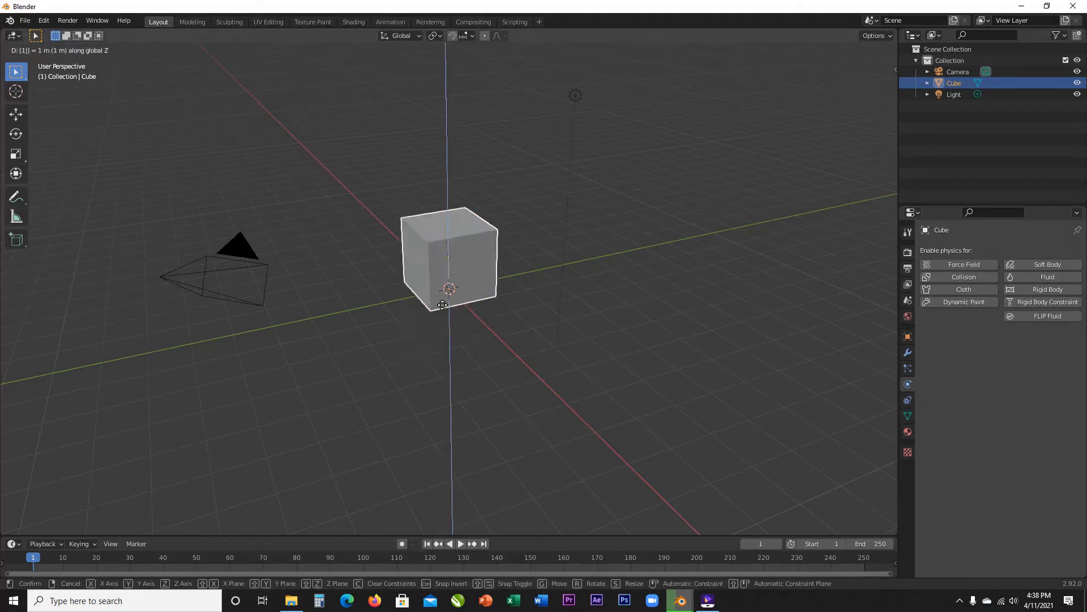
pyautogui.press('Return')
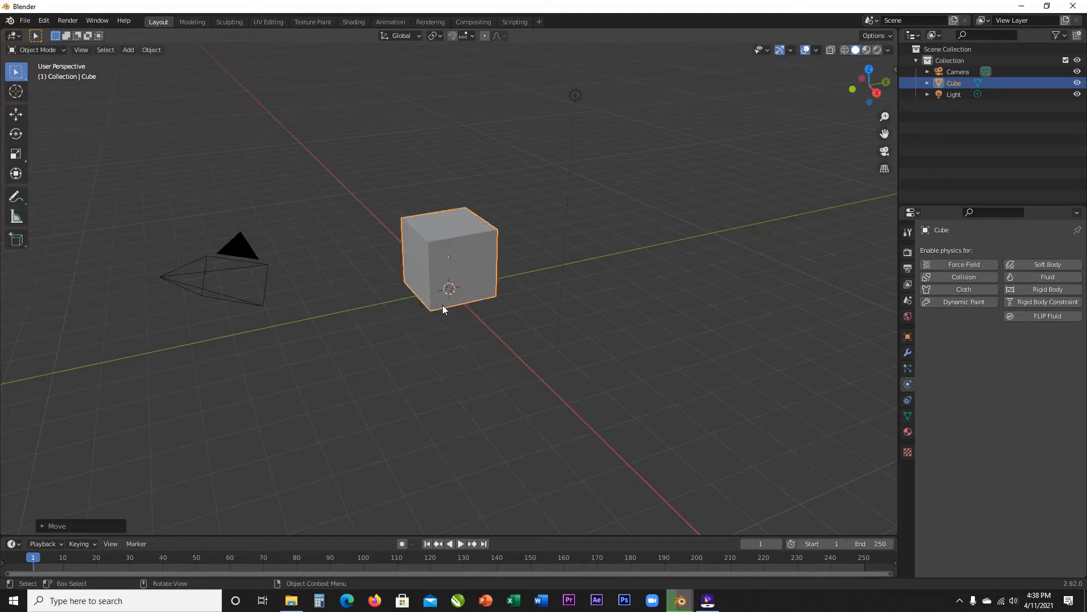
# Step: Add a mesh plane at the origin beneath the cube and set its size to 10 m
pyautogui.moveTo(463, 357); pyautogui.dragTo(503, 352, button='middle')
pyautogui.scroll(2, 503, 353)
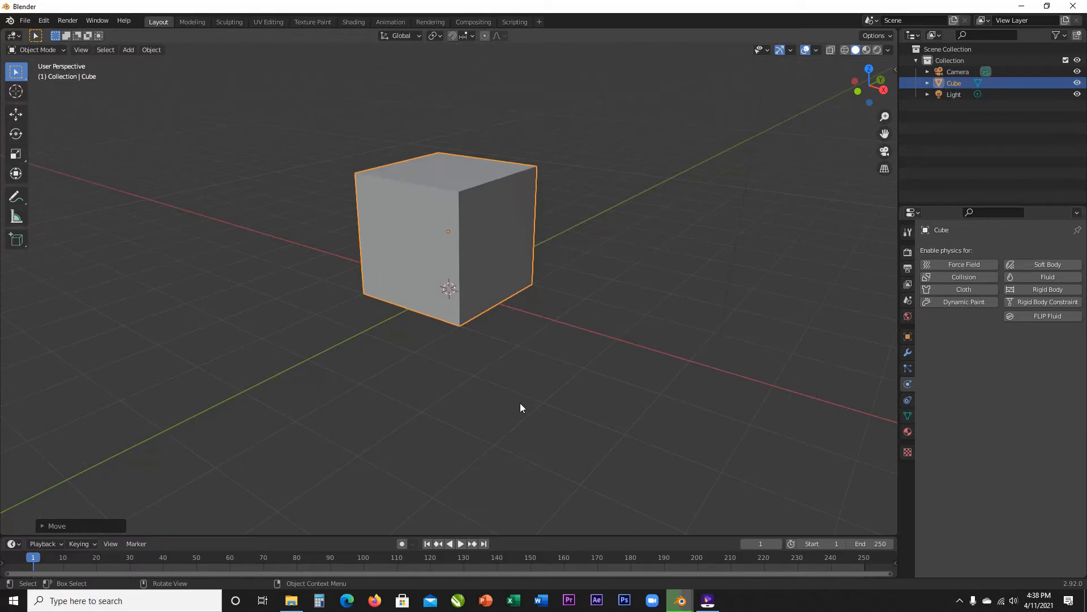
pyautogui.click(126, 50)
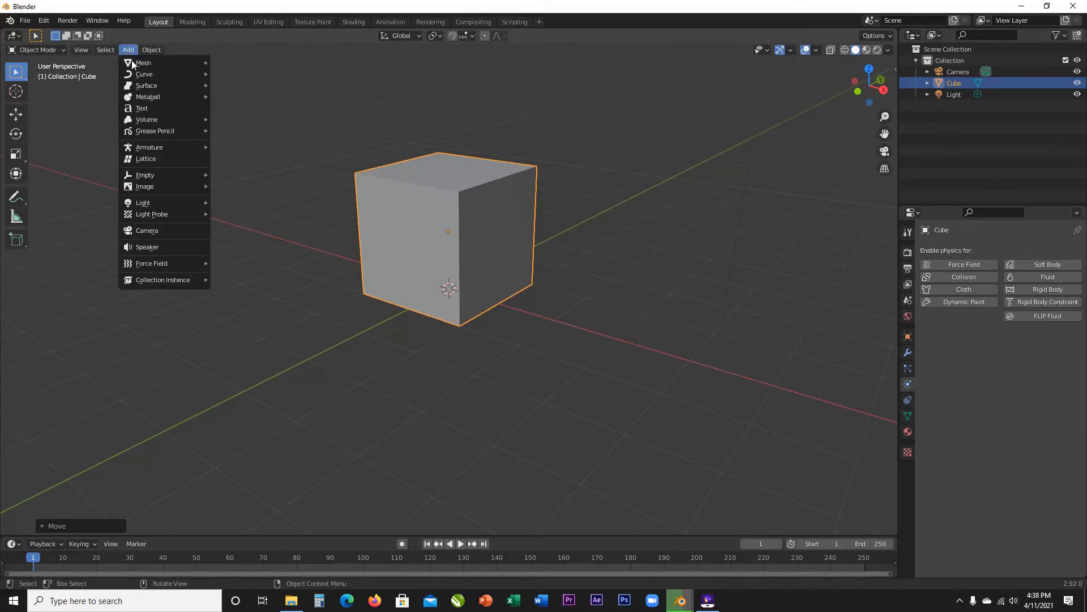
pyautogui.moveTo(133, 62)
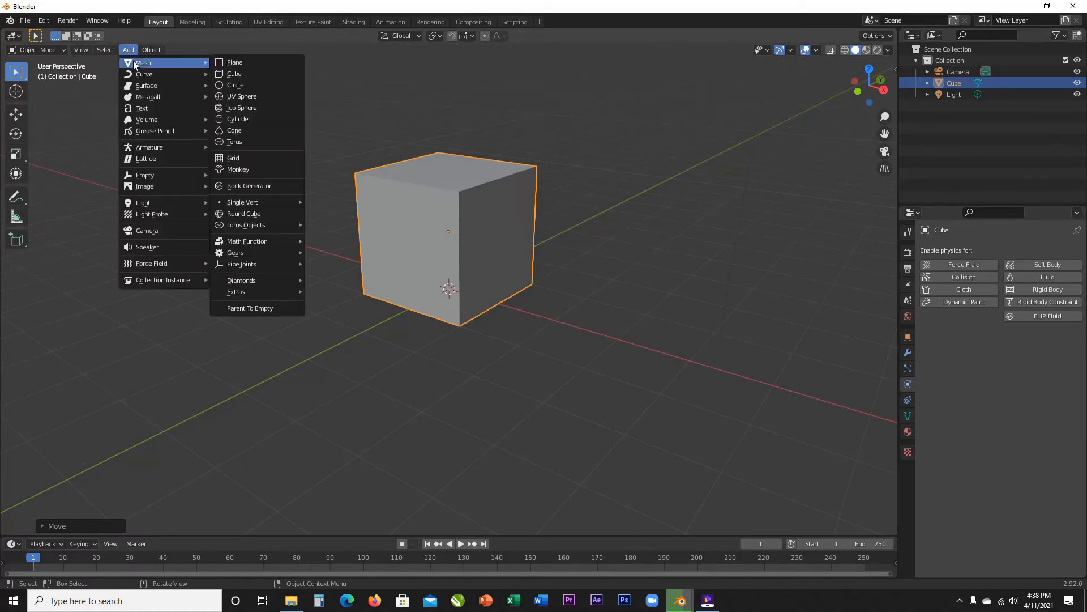
pyautogui.click(240, 63)
pyautogui.click(76, 526)
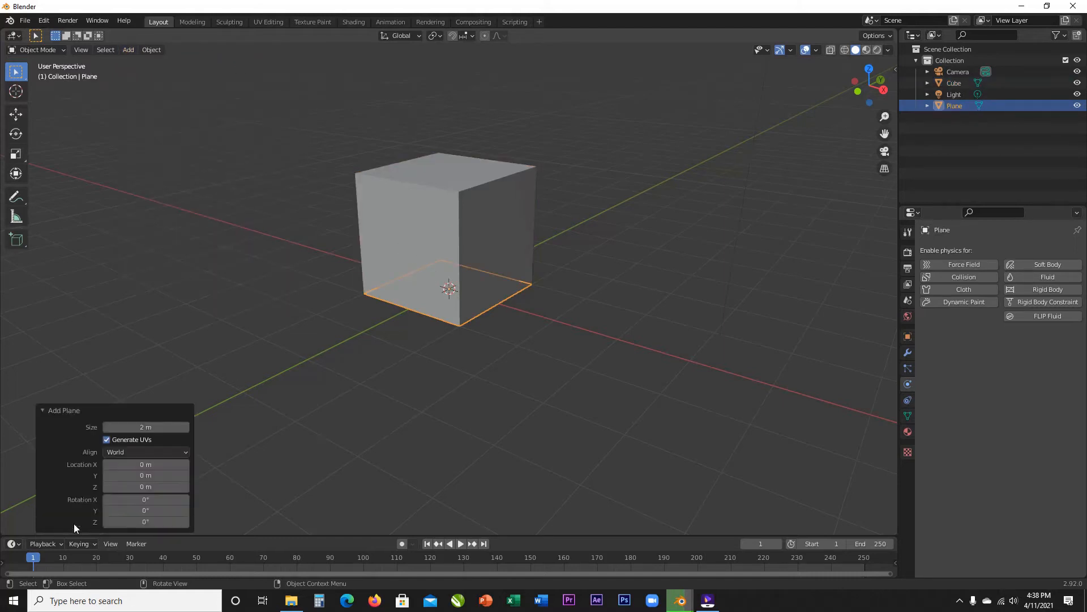
pyautogui.click(150, 427)
pyautogui.write('10')
pyautogui.press('Return')
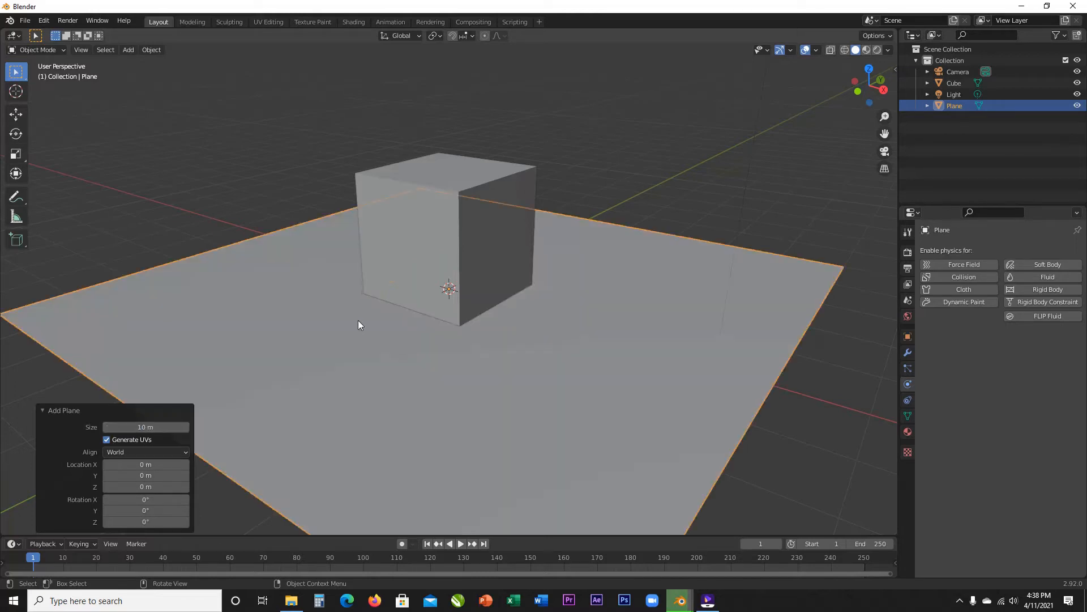
# Step: Set the plane's size to 20 m and collapse its creation settings
pyautogui.click(138, 428)
pyautogui.write('20')
pyautogui.press('Return')
pyautogui.moveTo(574, 261); pyautogui.dragTo(397, 317, button='middle')
pyautogui.click(60, 414)
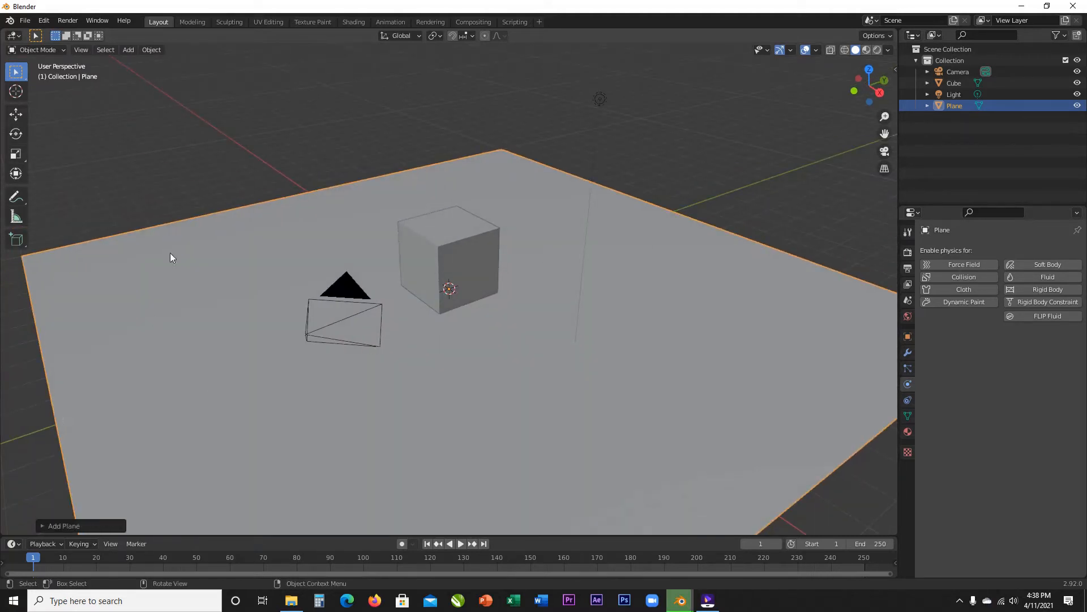
# Step: Add a second mesh plane centred over the cube and set its Z location to 3 m
pyautogui.click(129, 50)
pyautogui.moveTo(131, 63)
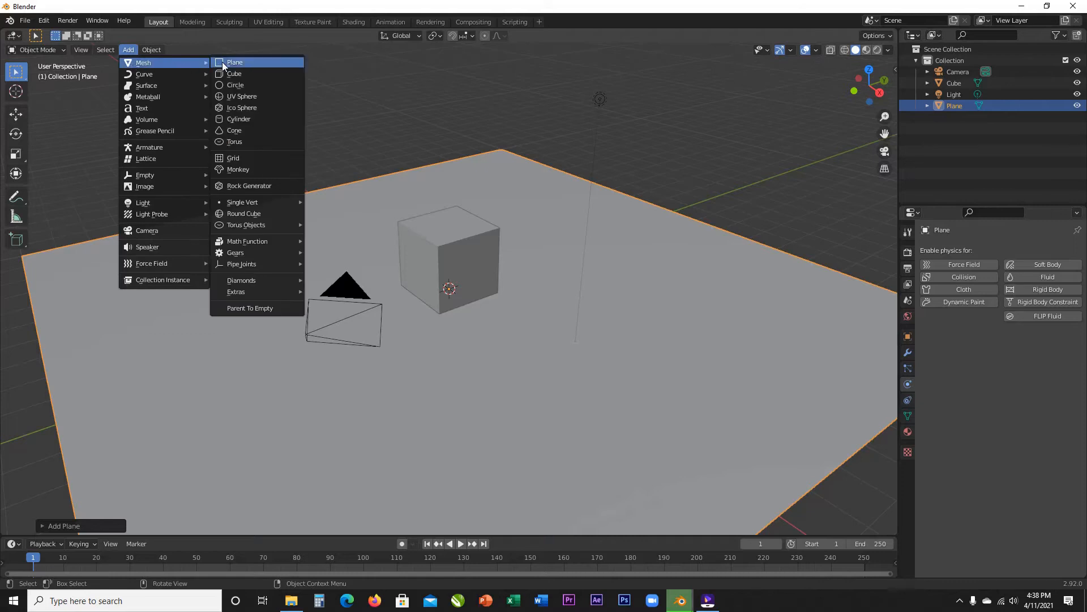
pyautogui.click(222, 63)
pyautogui.click(90, 526)
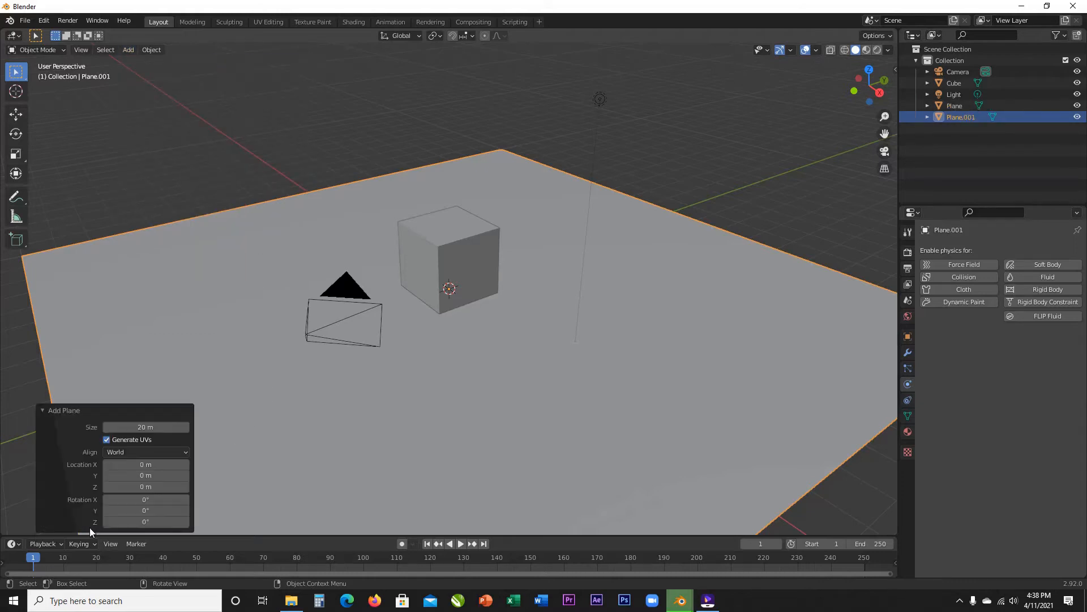
pyautogui.click(138, 487)
pyautogui.write('3')
pyautogui.press('Return')
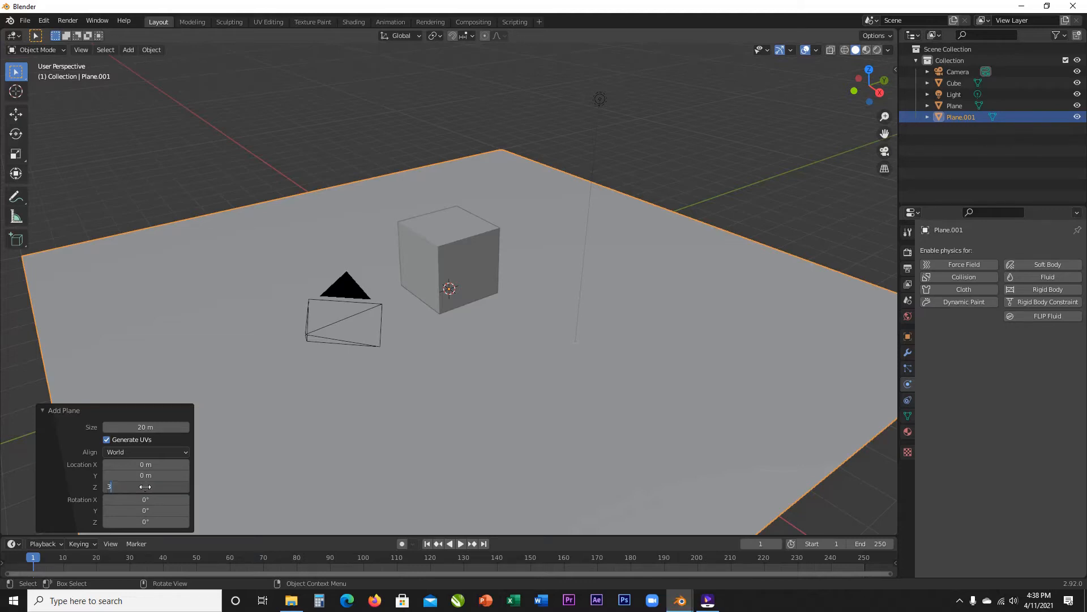
# Step: Set the raised plane's size to 3 m
pyautogui.click(147, 427)
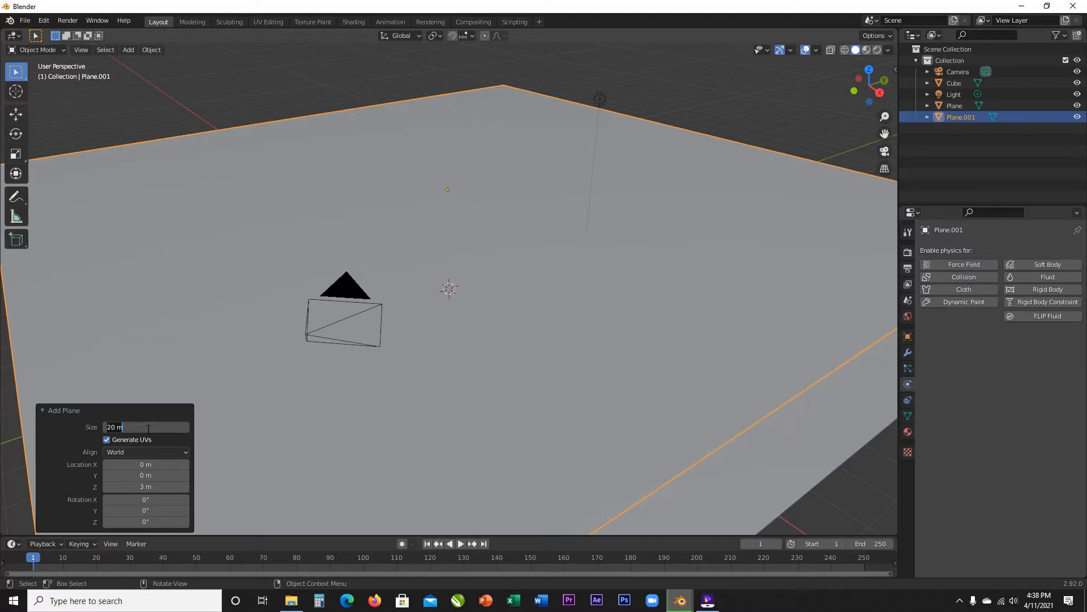
pyautogui.write('3')
pyautogui.press('Return')
pyautogui.moveTo(523, 230)
pyautogui.mouseDown(button='middle')
pyautogui.moveTo(475, 213)
pyautogui.moveTo(515, 216)
pyautogui.moveTo(523, 229)
pyautogui.mouseUp(button='middle')
pyautogui.scroll(2, 523, 228)
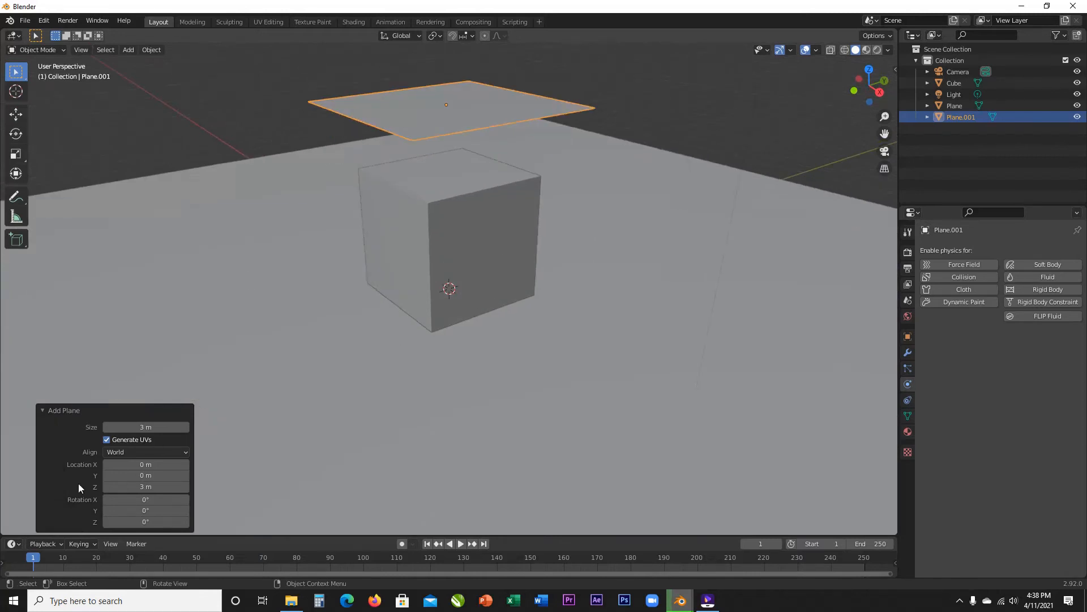
# Step: Set the raised plane's size to 7 m so that it extends well past the cube
pyautogui.click(138, 426)
pyautogui.write('7')
pyautogui.press('Return')
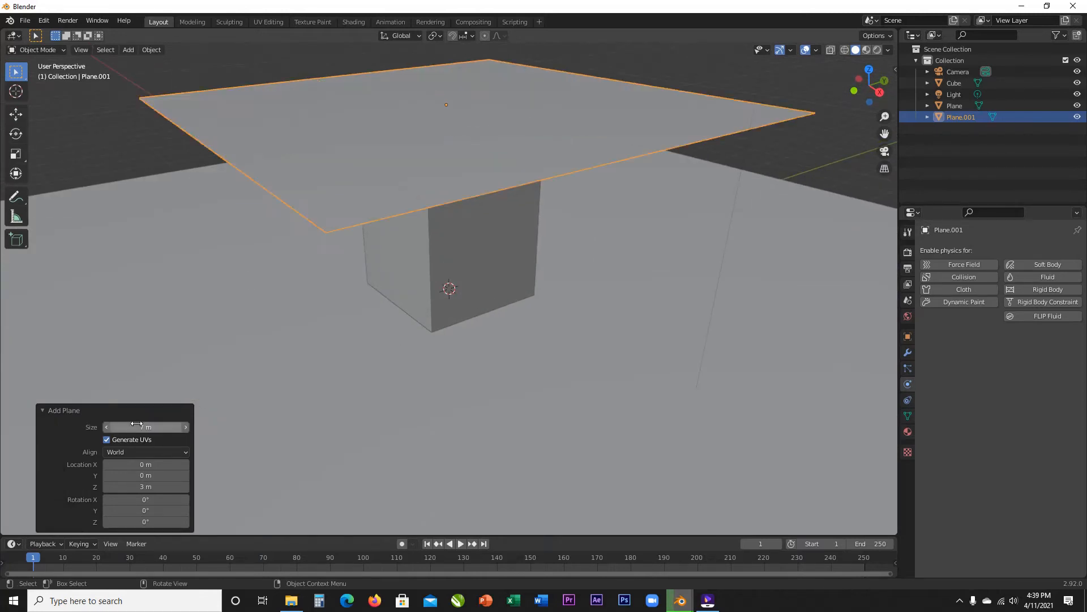
pyautogui.scroll(-2, 399, 291)
pyautogui.scroll(-2, 399, 291)
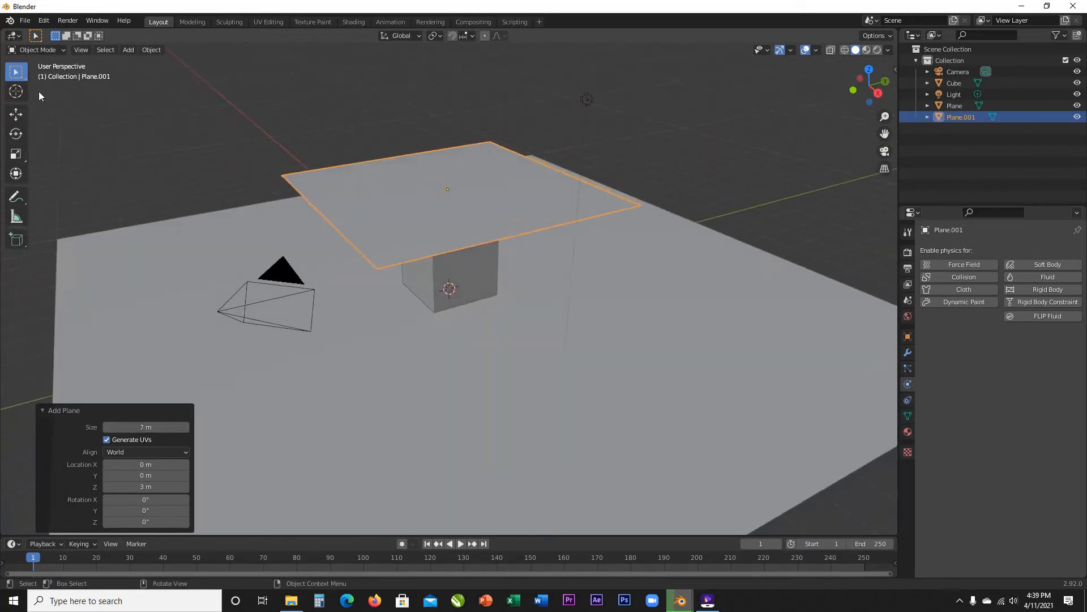
# Step: Switch the raised plane to Edit Mode and subdivide it
pyautogui.click(42, 45)
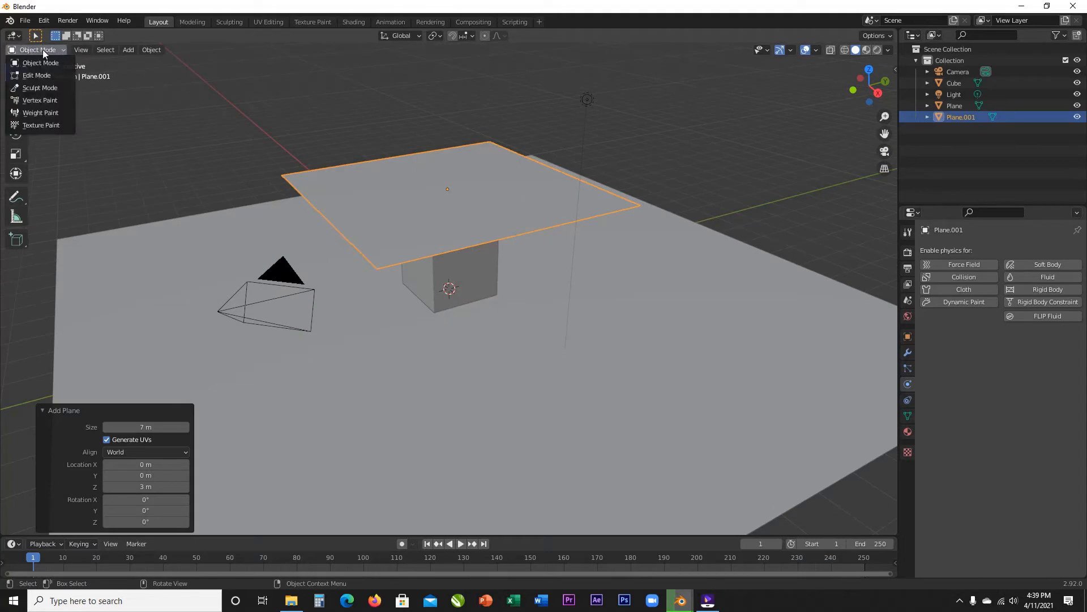
pyautogui.click(36, 75)
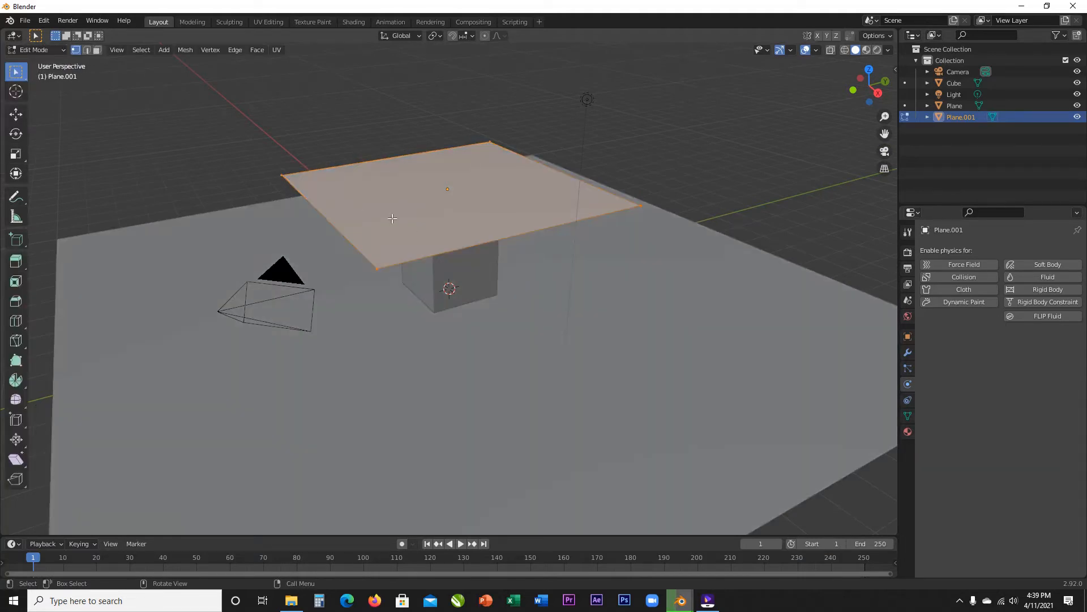
pyautogui.scroll(3, 392, 219)
pyautogui.rightClick(436, 153)
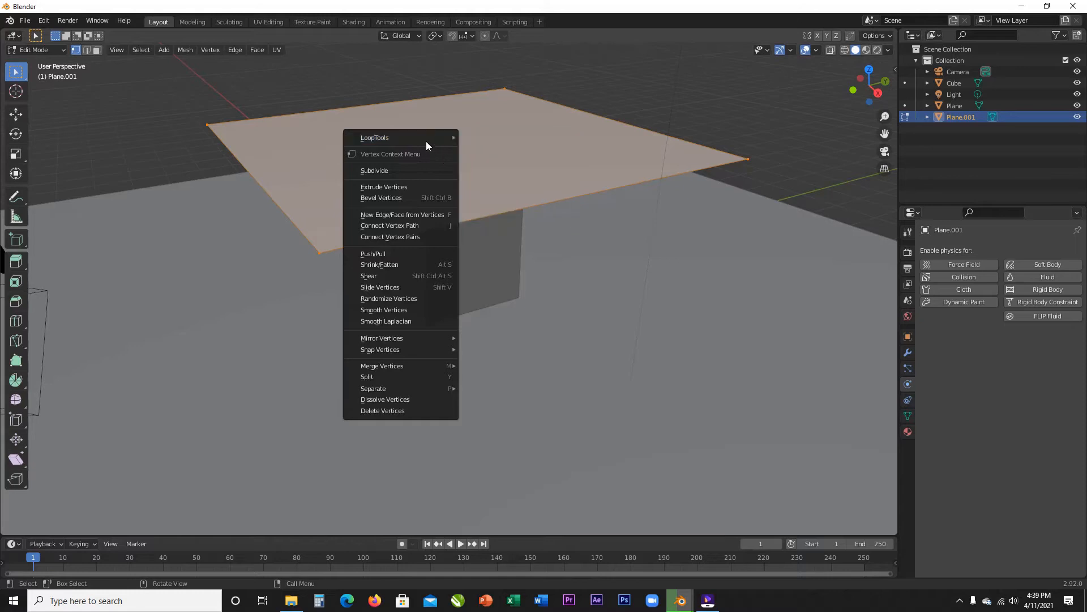
pyautogui.press('Escape')
pyautogui.rightClick(435, 137)
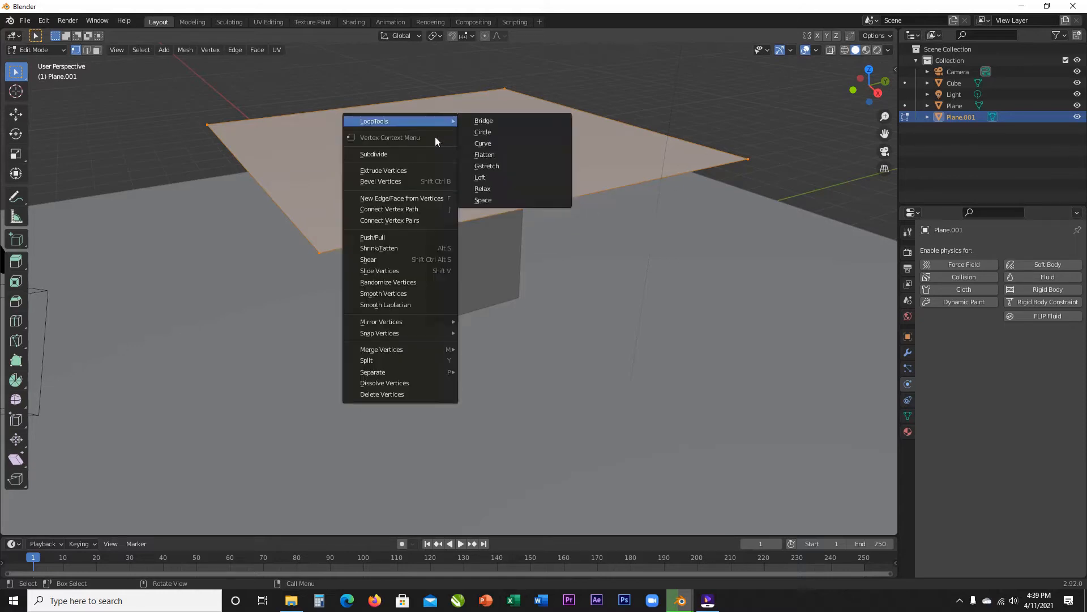
pyautogui.click(409, 154)
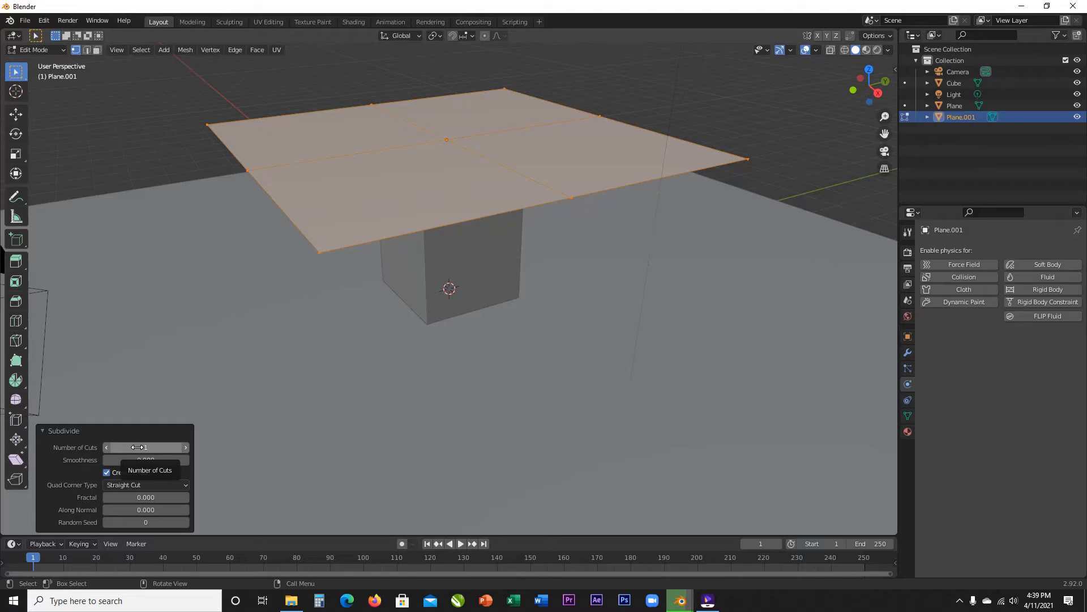
# Step: Set the subdivision's number of cuts to 70, trying 30 and 50 first, and collapse the subdivision settings
pyautogui.click(137, 447)
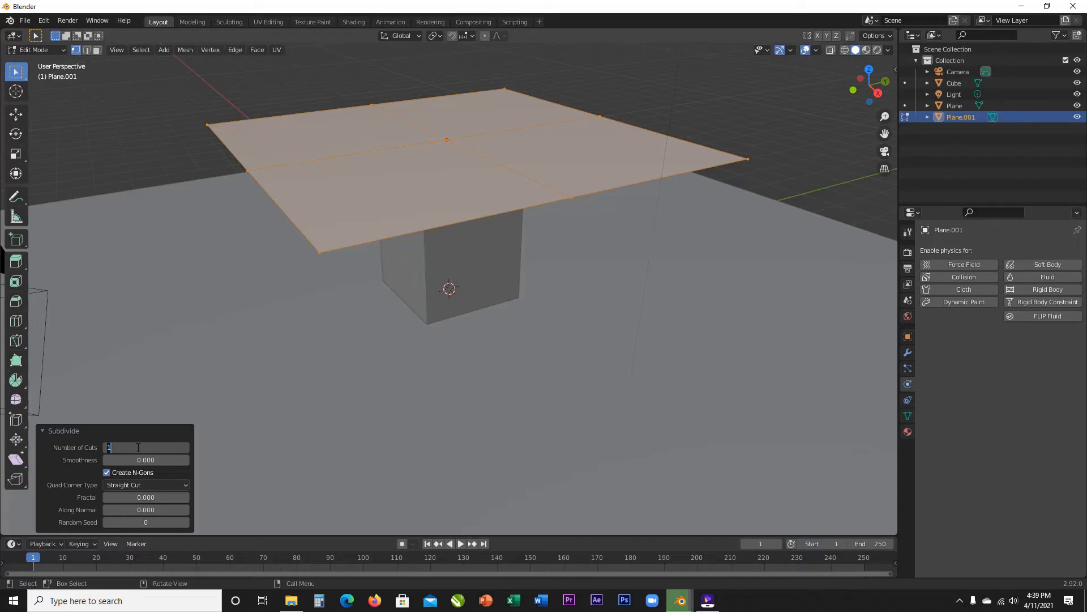
pyautogui.write('30')
pyautogui.press('Return')
pyautogui.click(137, 447)
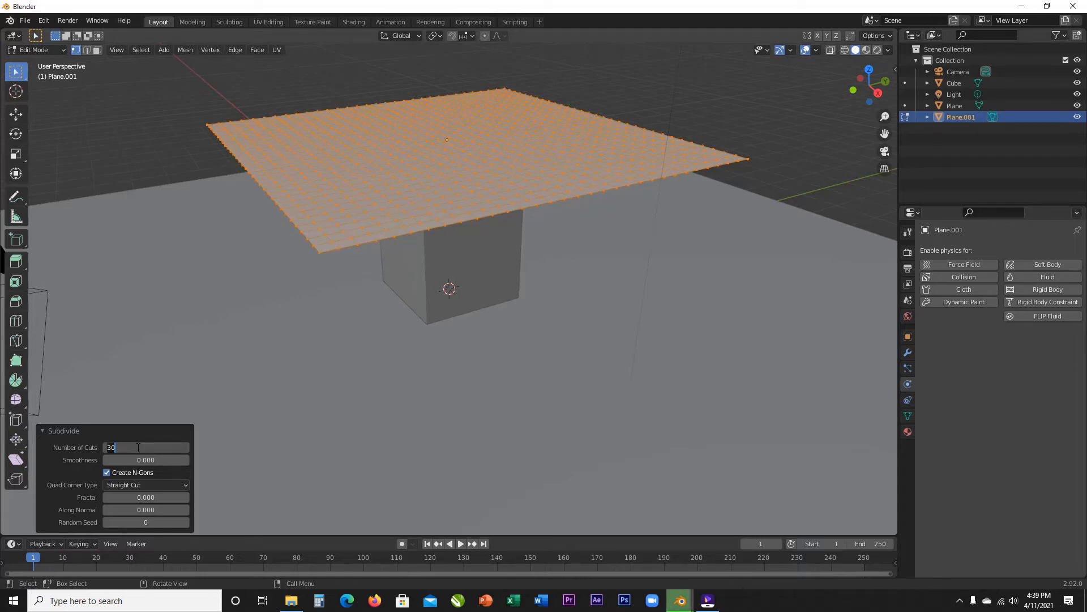
pyautogui.write('50')
pyautogui.press('Return')
pyautogui.click(137, 447)
pyautogui.write('70')
pyautogui.press('Return')
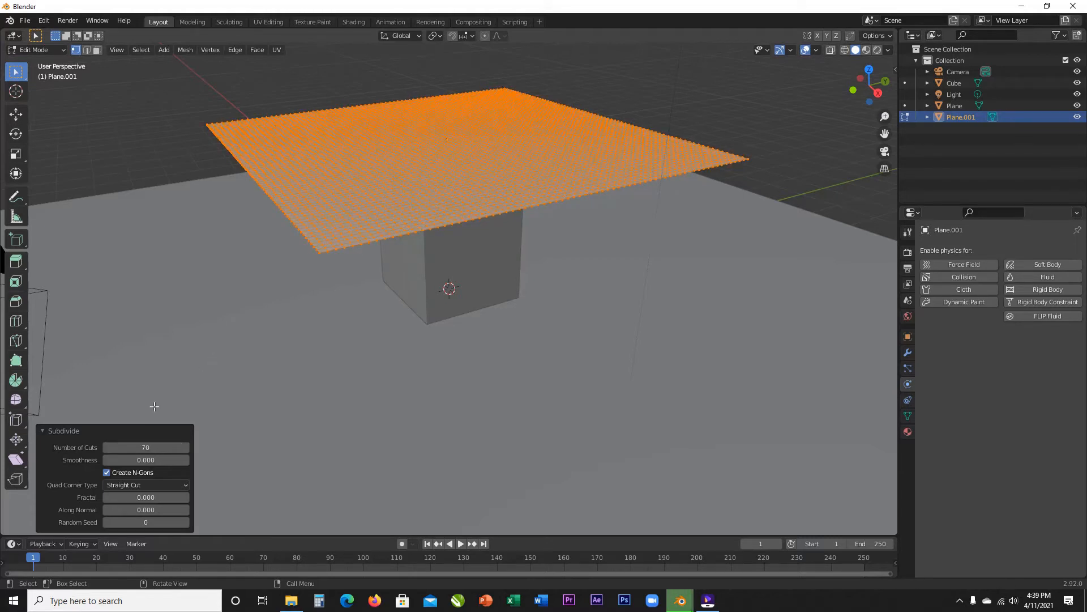
pyautogui.click(91, 432)
# Step: Return the subdivided plane to Object Mode
pyautogui.moveTo(416, 322); pyautogui.dragTo(460, 270, button='middle')
pyautogui.scroll(5, 512, 298)
pyautogui.scroll(-5, 522, 267)
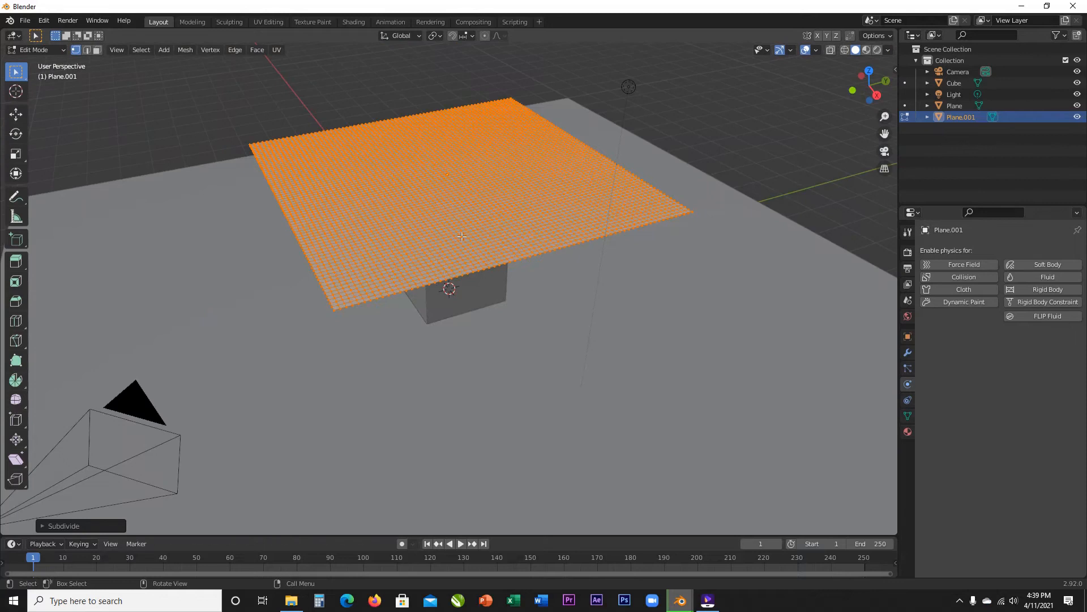
pyautogui.click(35, 49)
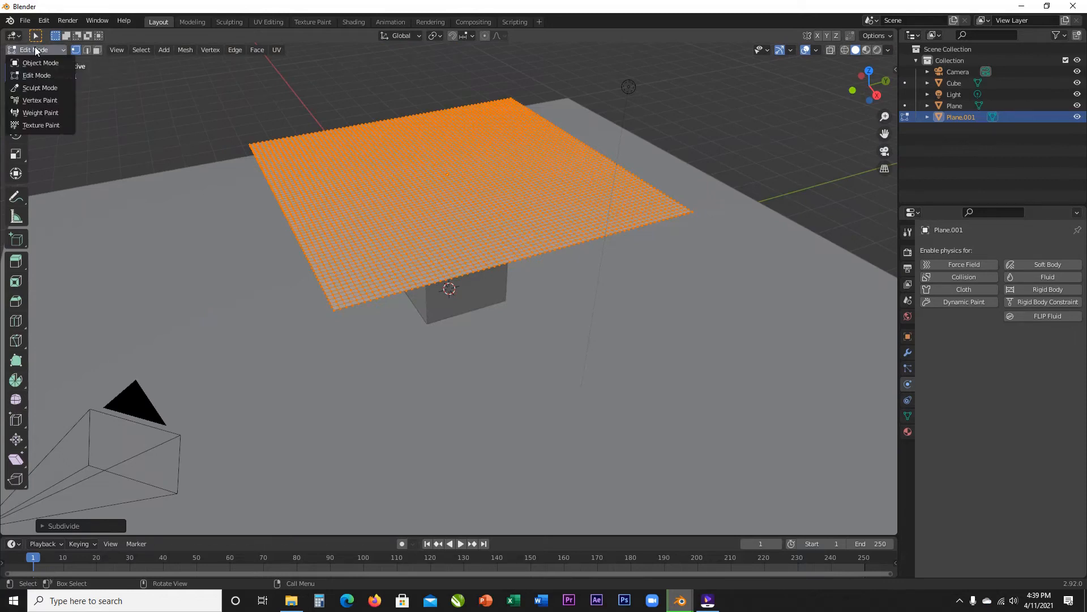
pyautogui.click(32, 62)
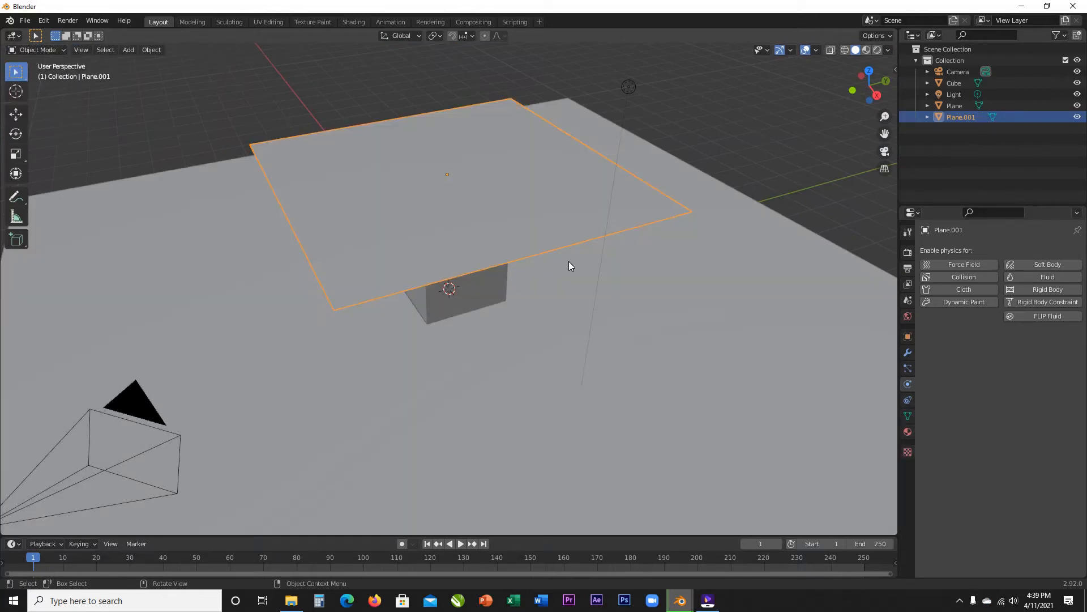
pyautogui.moveTo(569, 260); pyautogui.dragTo(521, 234, button='middle')
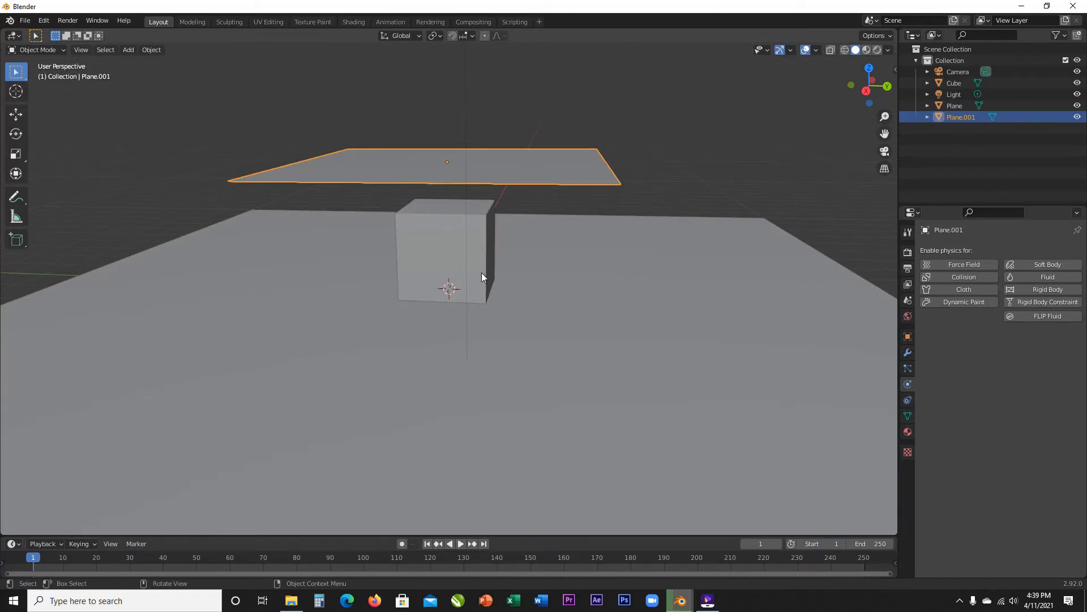
pyautogui.moveTo(481, 272); pyautogui.dragTo(499, 305, button='middle')
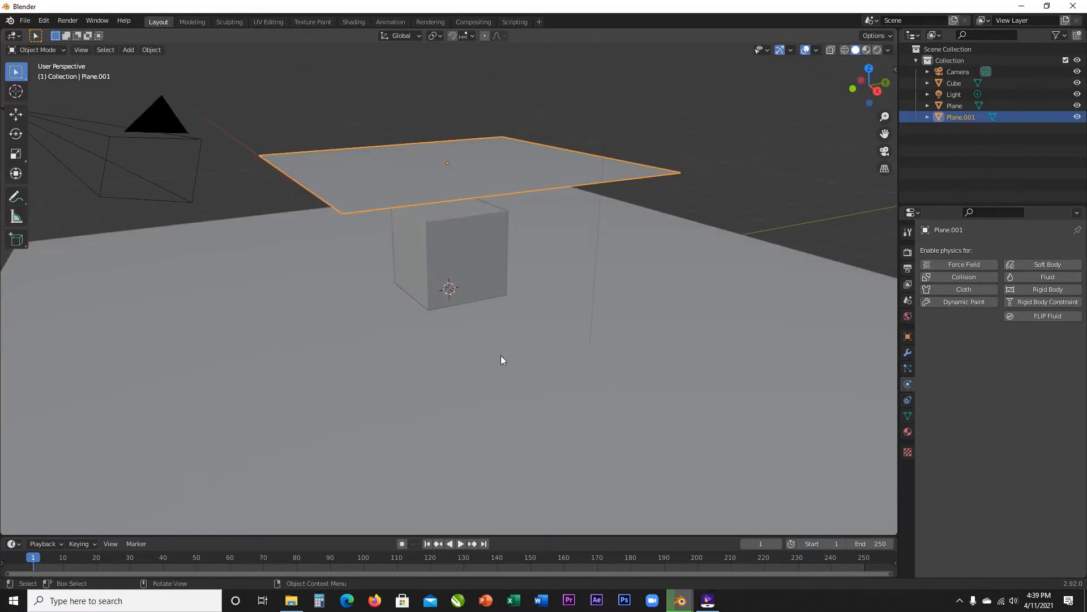
# Step: Enable collision physics on the ground plane and on the cube
pyautogui.click(672, 342)
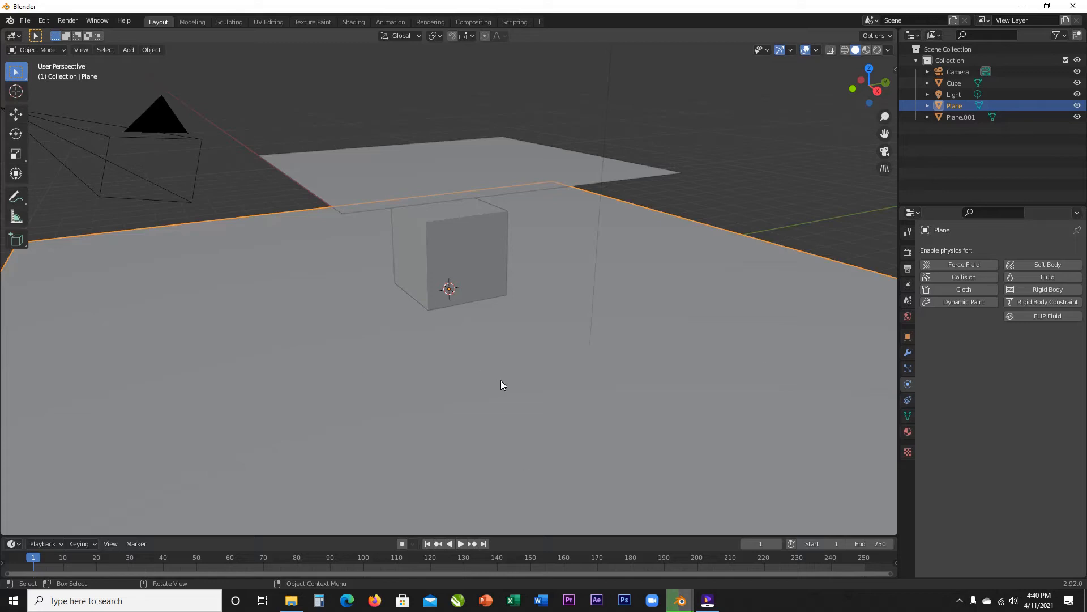
pyautogui.click(963, 278)
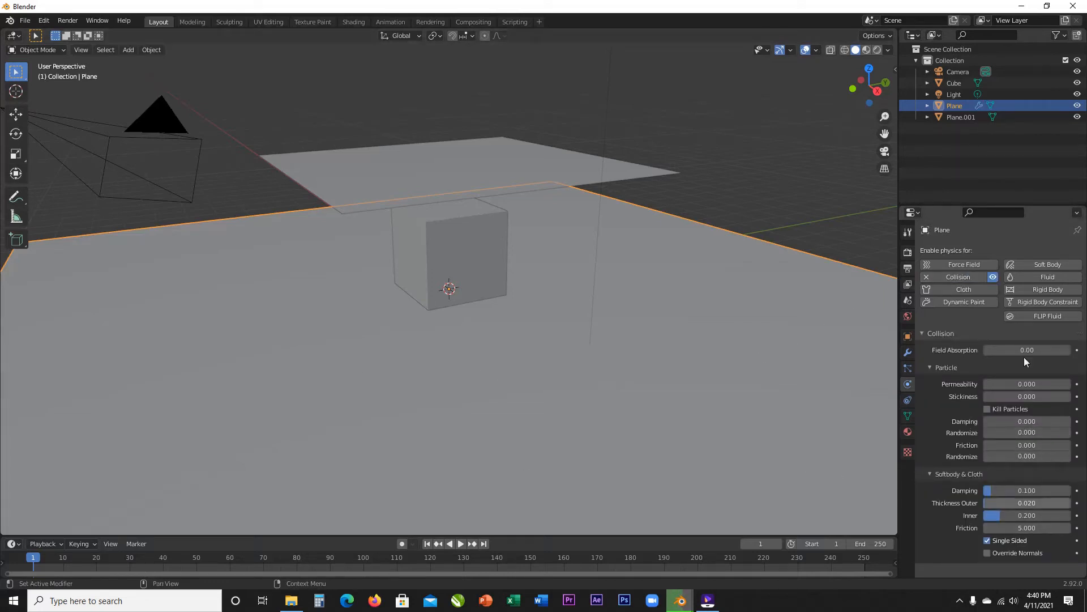
pyautogui.click(449, 245)
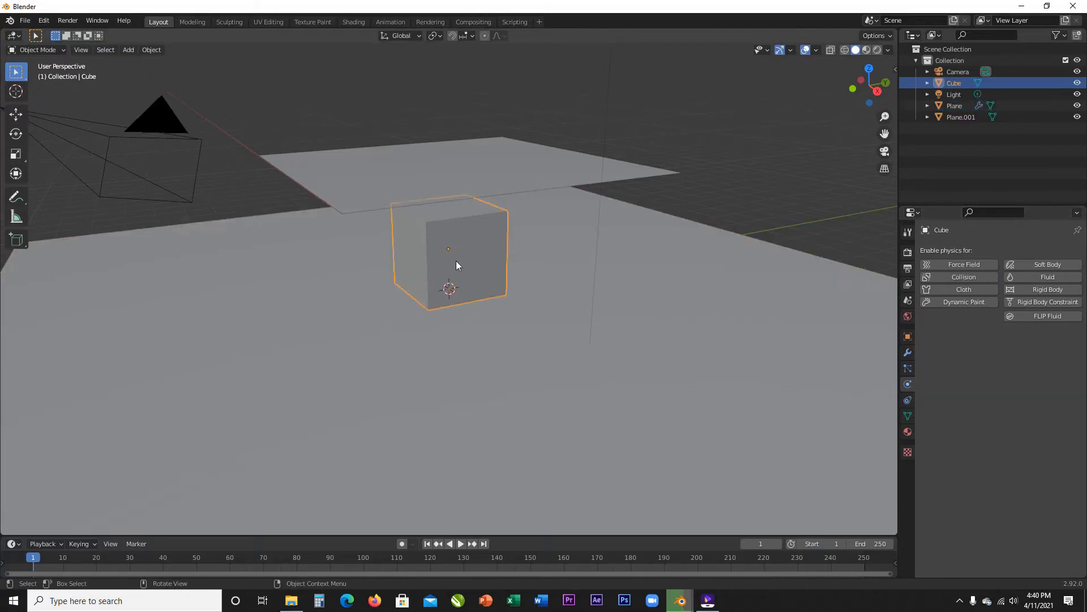
pyautogui.click(970, 276)
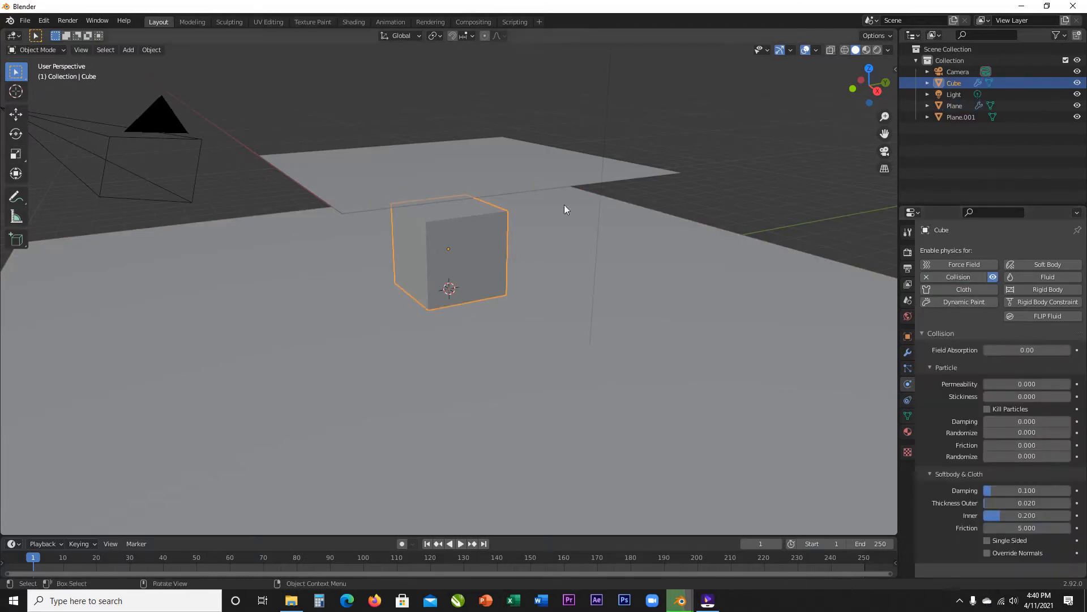
# Step: Enable cloth physics on the raised plane and set its quality steps to 10
pyautogui.click(421, 172)
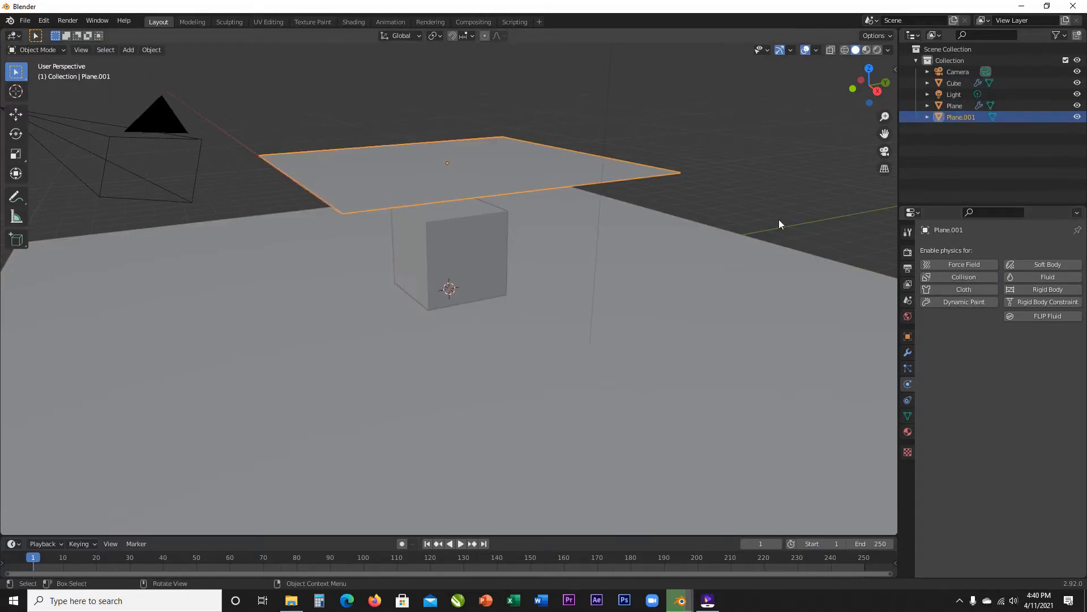
pyautogui.click(970, 290)
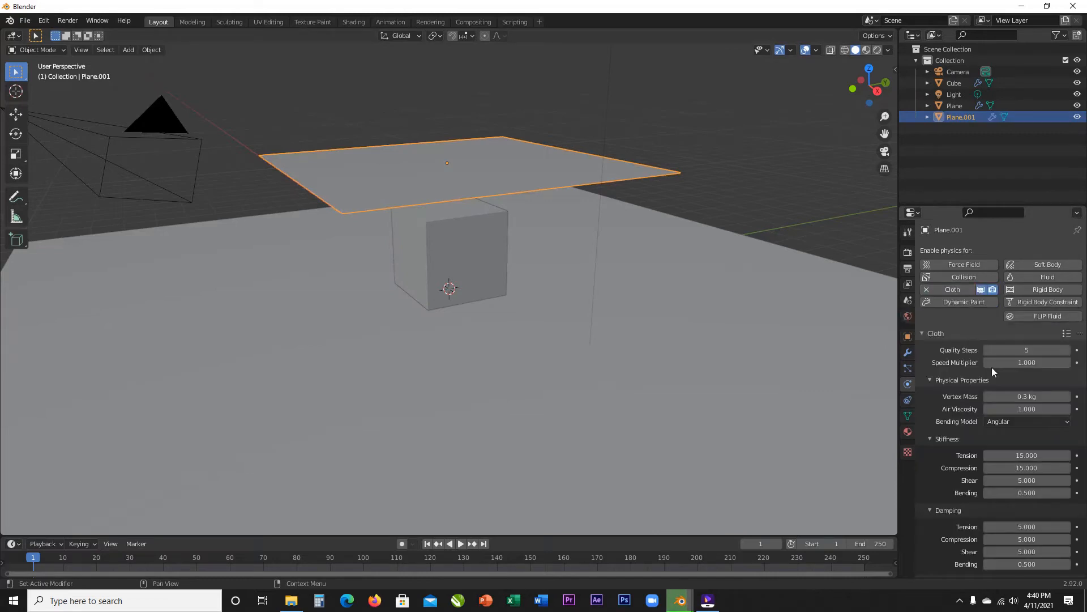
pyautogui.click(1032, 349)
pyautogui.write('10')
pyautogui.press('Return')
# Step: Enable self collisions for the cloth and set its collision quality to 7
pyautogui.scroll(-10, 970, 413)
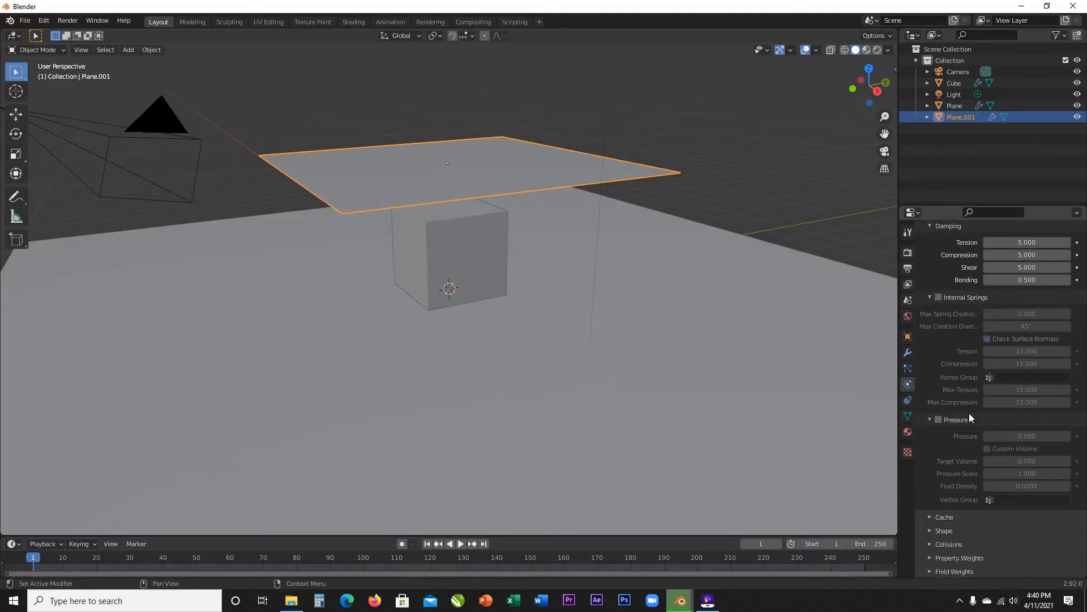
pyautogui.click(953, 529)
pyautogui.scroll(-4, 978, 514)
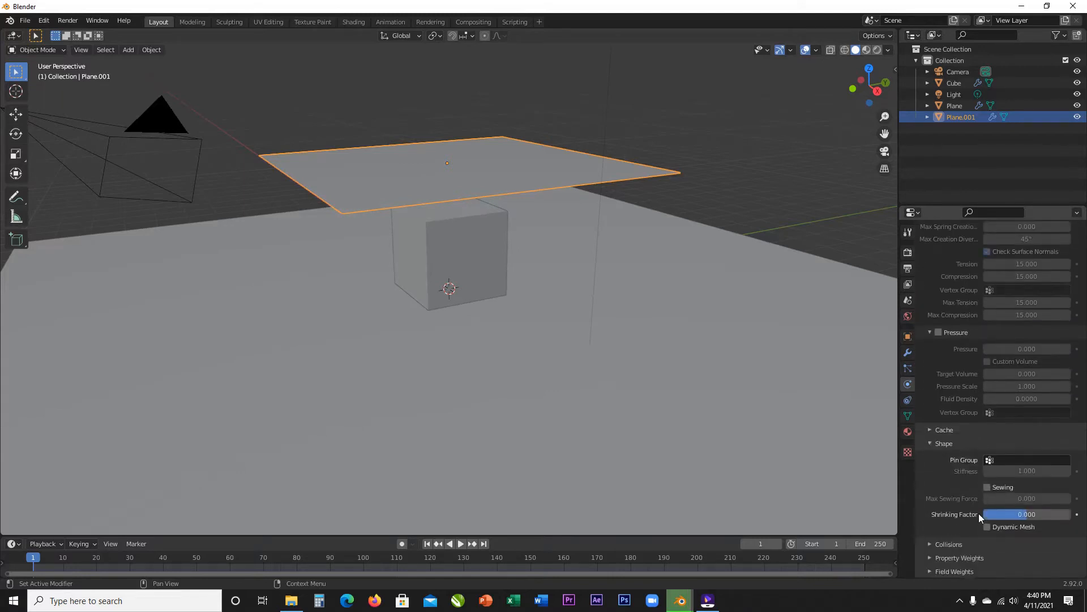
pyautogui.click(943, 443)
pyautogui.click(949, 544)
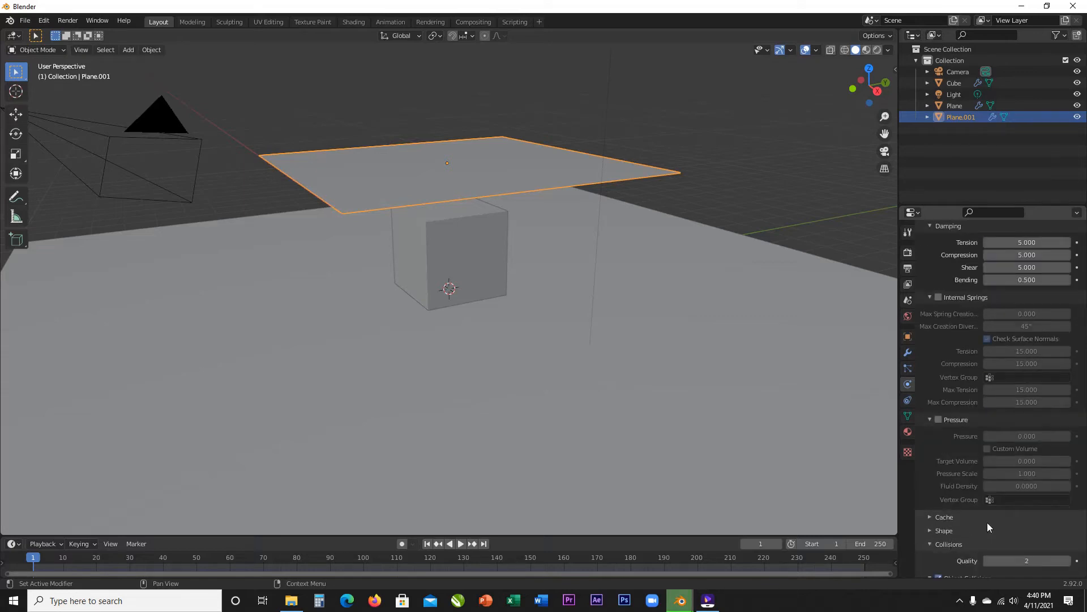
pyautogui.scroll(-5, 987, 522)
pyautogui.click(939, 537)
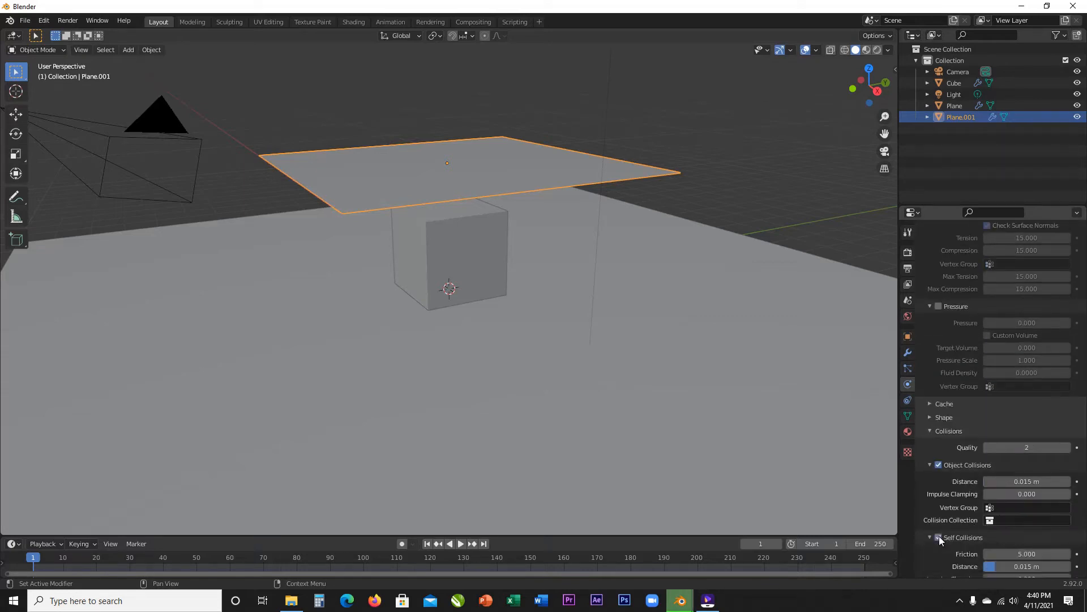
pyautogui.scroll(-2, 939, 533)
pyautogui.click(1032, 394)
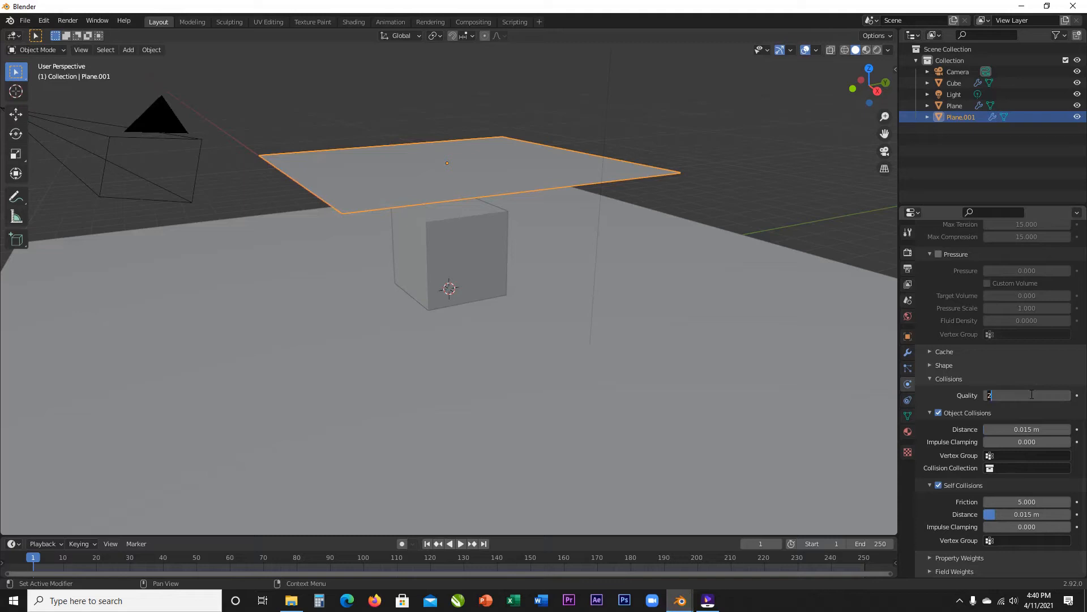
pyautogui.write('7')
pyautogui.press('Return')
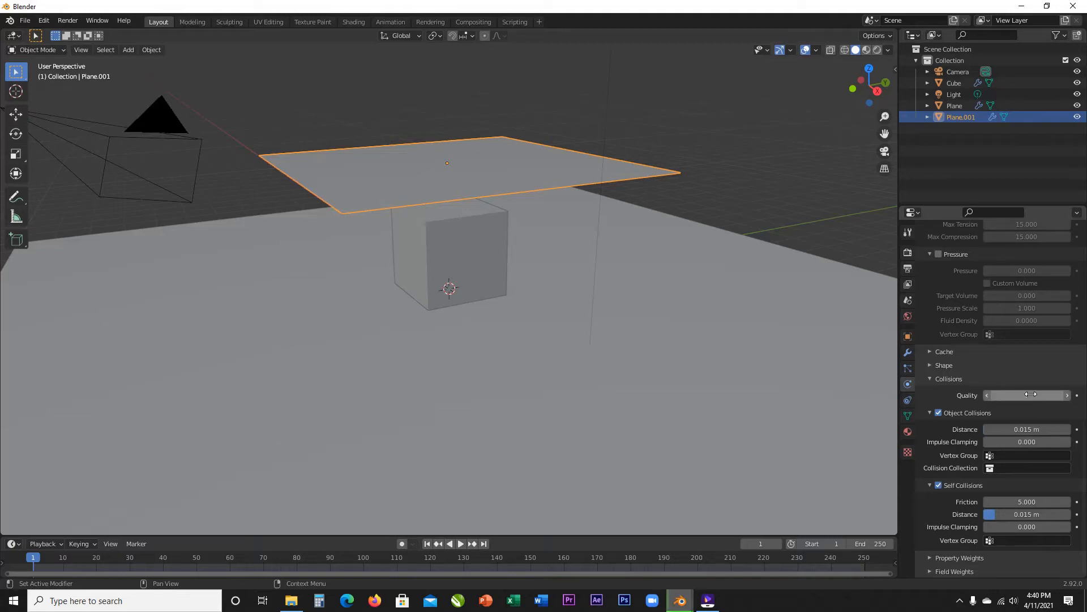
pyautogui.click(943, 379)
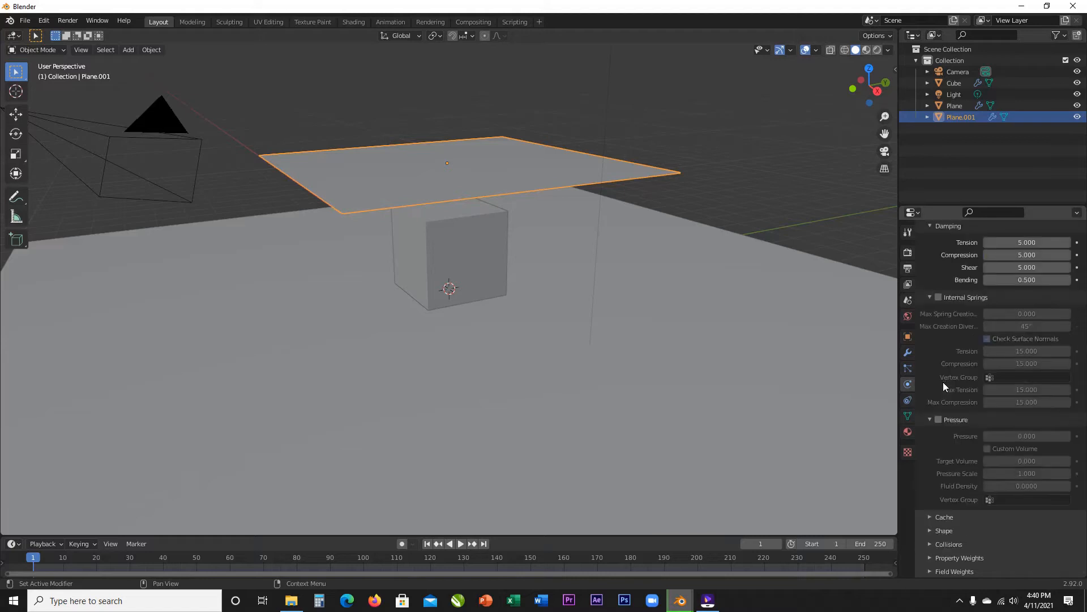
# Step: Bake the raised plane's cloth simulation cache for frames 1 to 250
pyautogui.click(957, 539)
pyautogui.scroll(-4, 1005, 507)
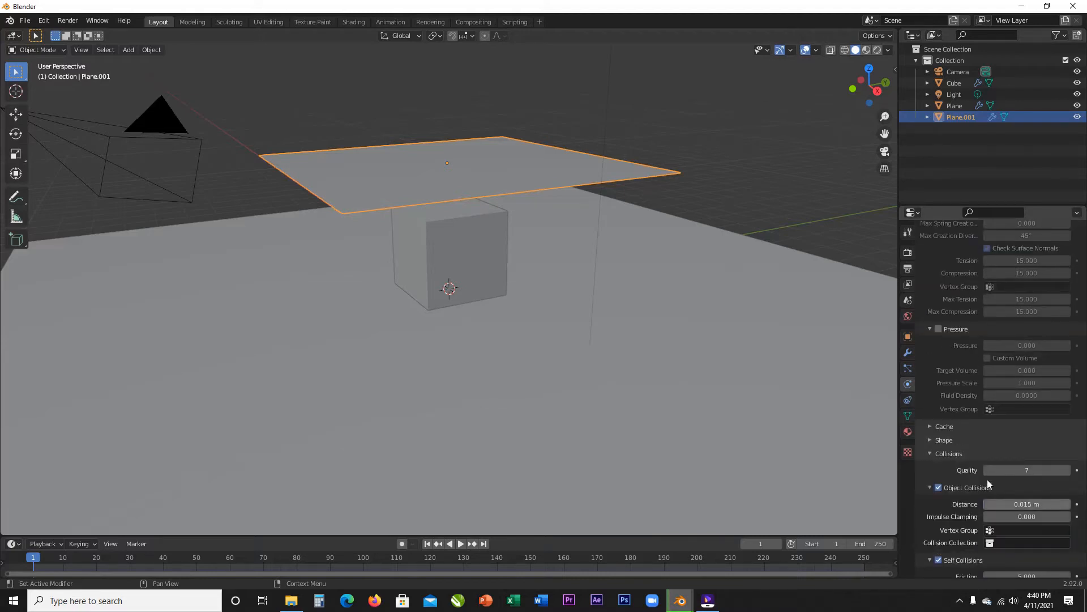
pyautogui.click(947, 456)
pyautogui.click(944, 515)
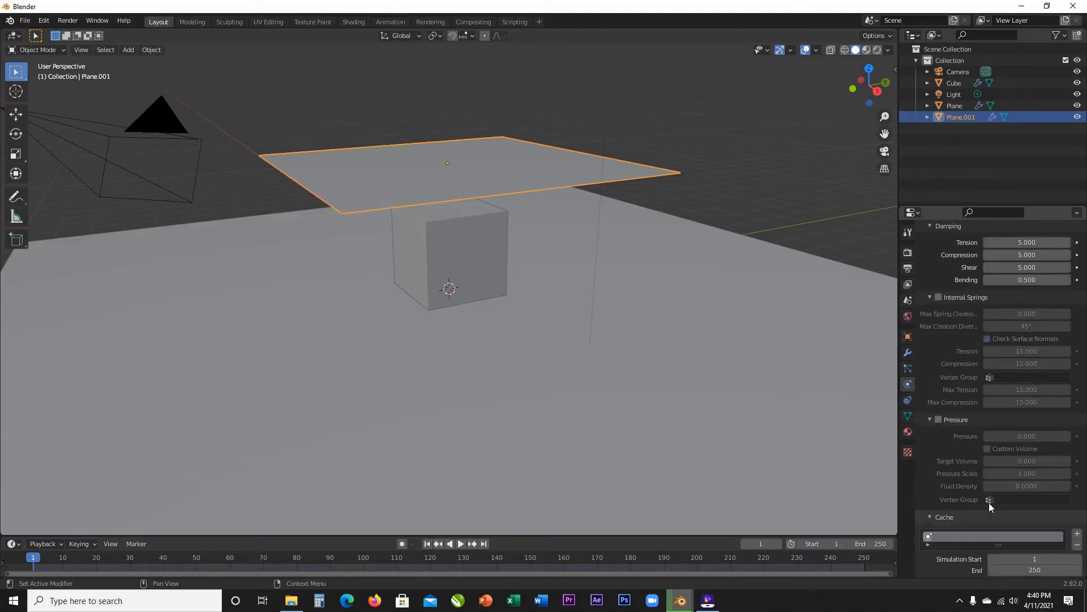
pyautogui.scroll(-7, 1011, 494)
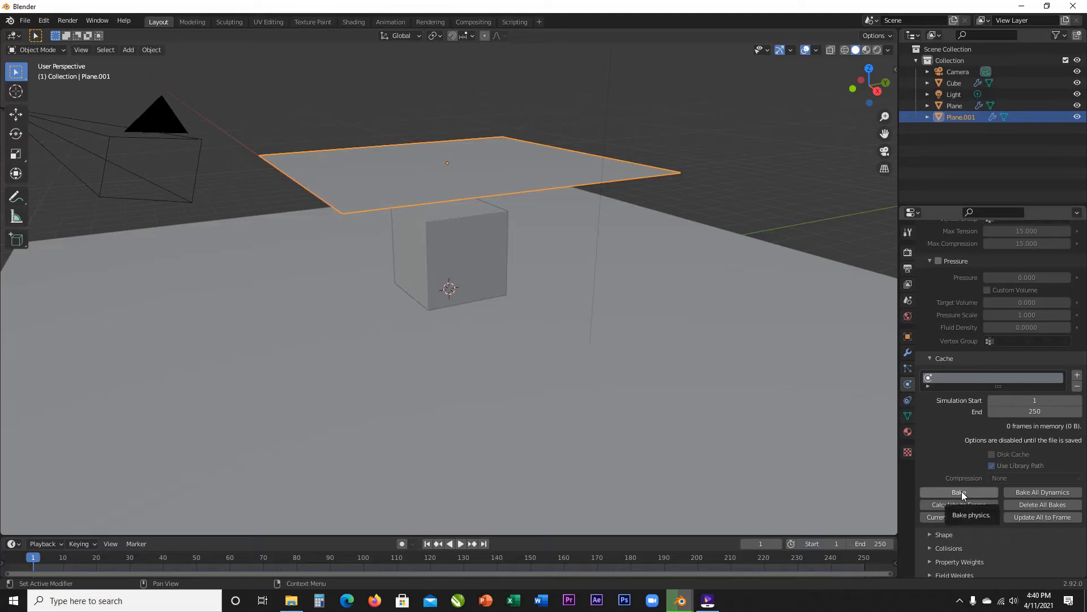
pyautogui.click(961, 492)
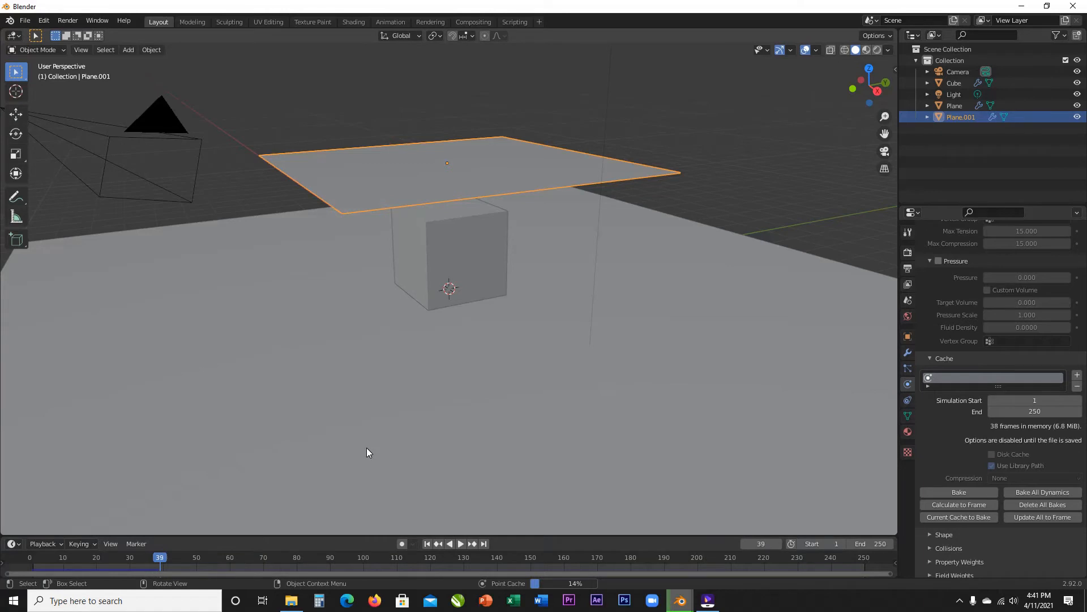
# Step: Switch to the other open scene with the torus and play back its molecular particle sheet falling, then stop playback
pyautogui.moveTo(690, 609)
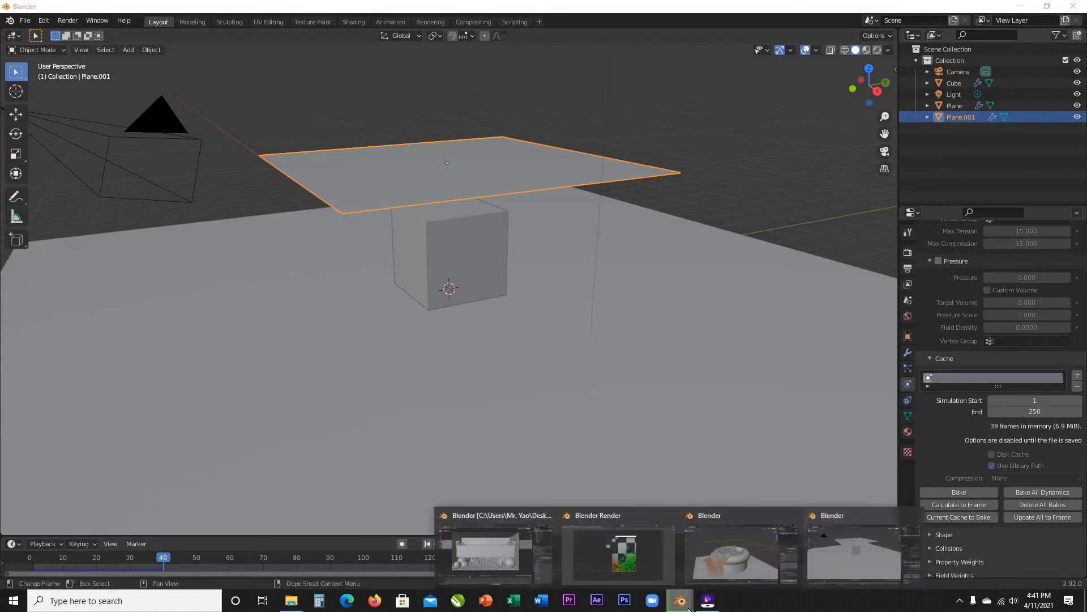
pyautogui.click(712, 562)
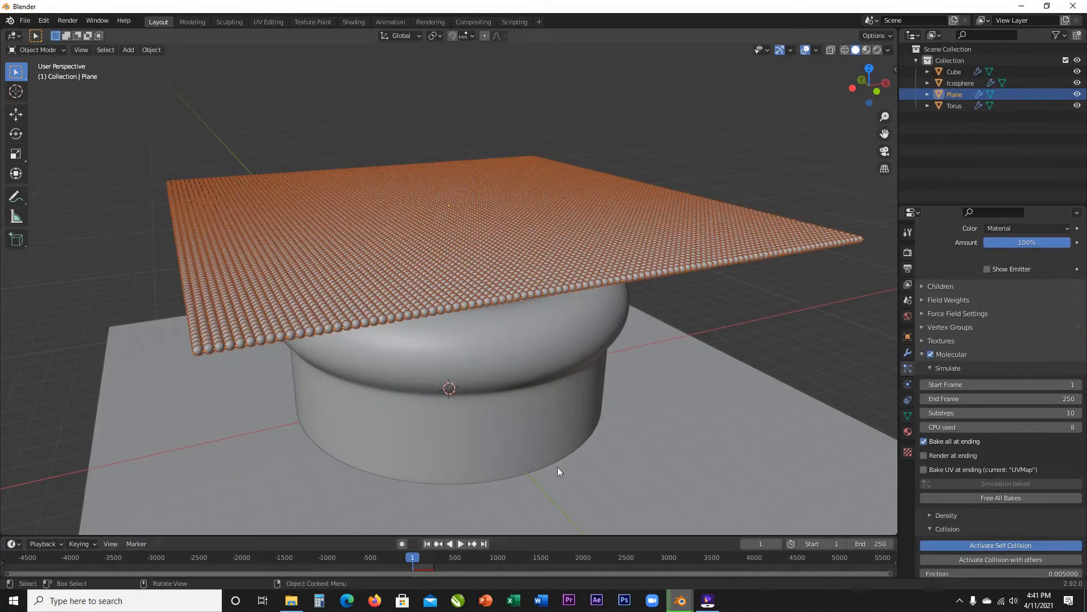
pyautogui.moveTo(444, 349)
pyautogui.mouseDown(button='middle')
pyautogui.moveTo(484, 352)
pyautogui.moveTo(451, 351)
pyautogui.moveTo(462, 352)
pyautogui.mouseUp(button='middle')
pyautogui.click(921, 354)
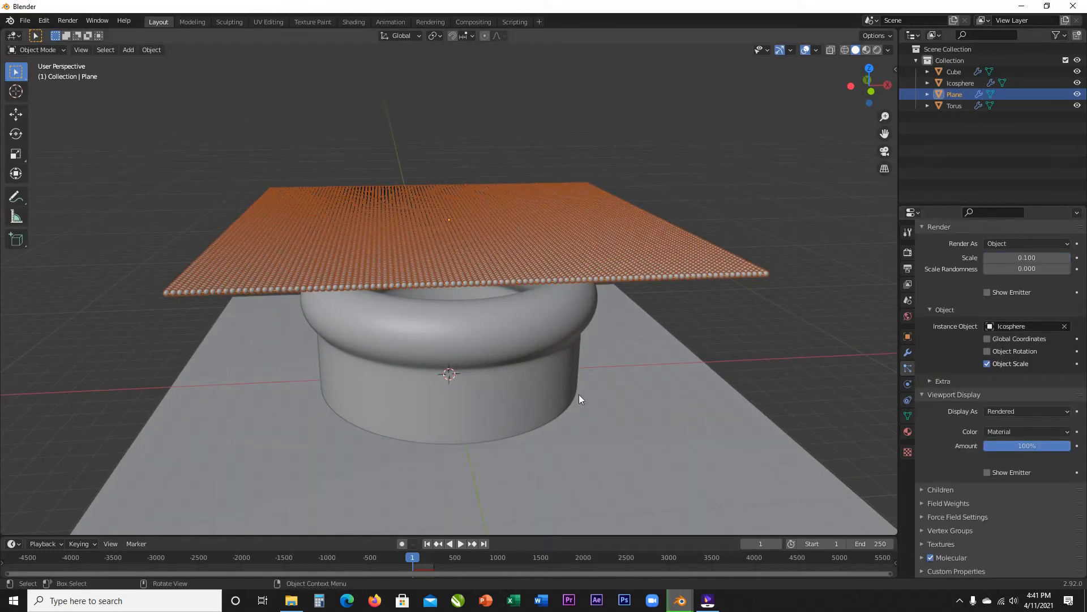
pyautogui.scroll(8, 461, 569)
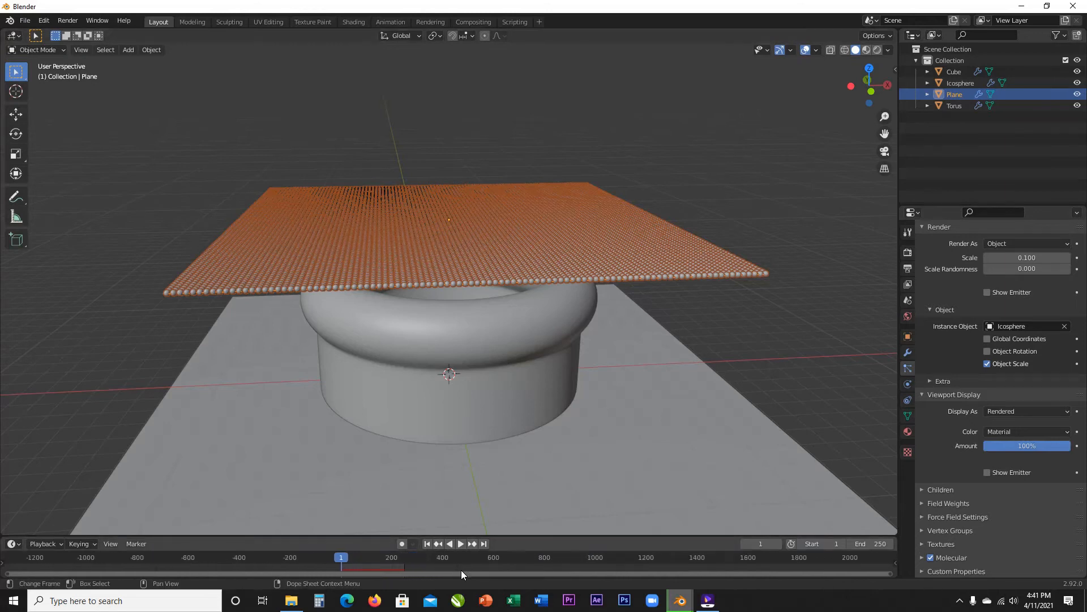
pyautogui.scroll(4, 461, 558)
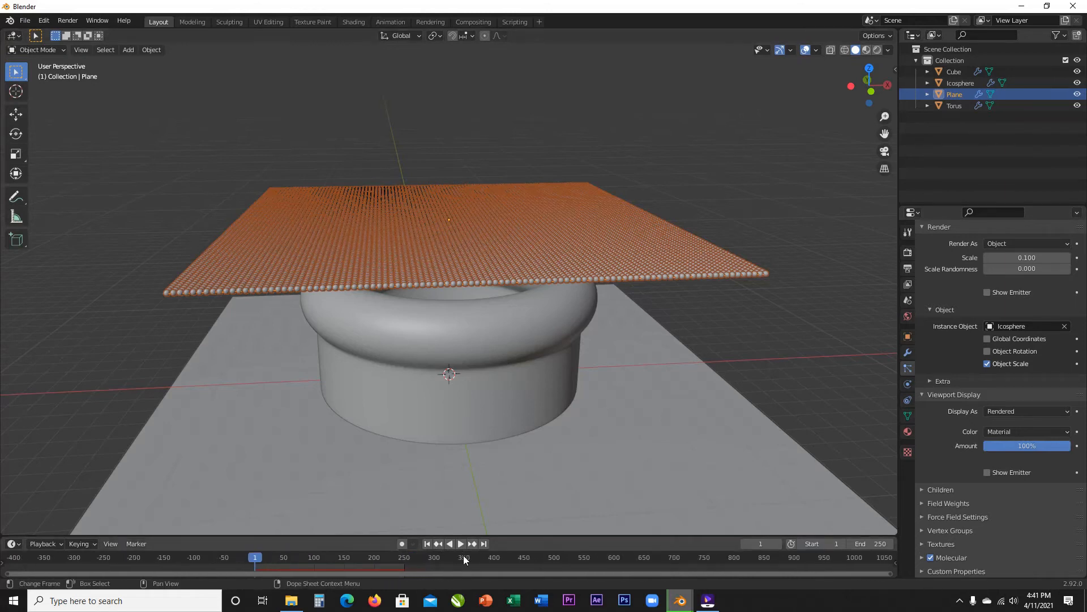
pyautogui.moveTo(446, 415); pyautogui.dragTo(449, 414, button='middle')
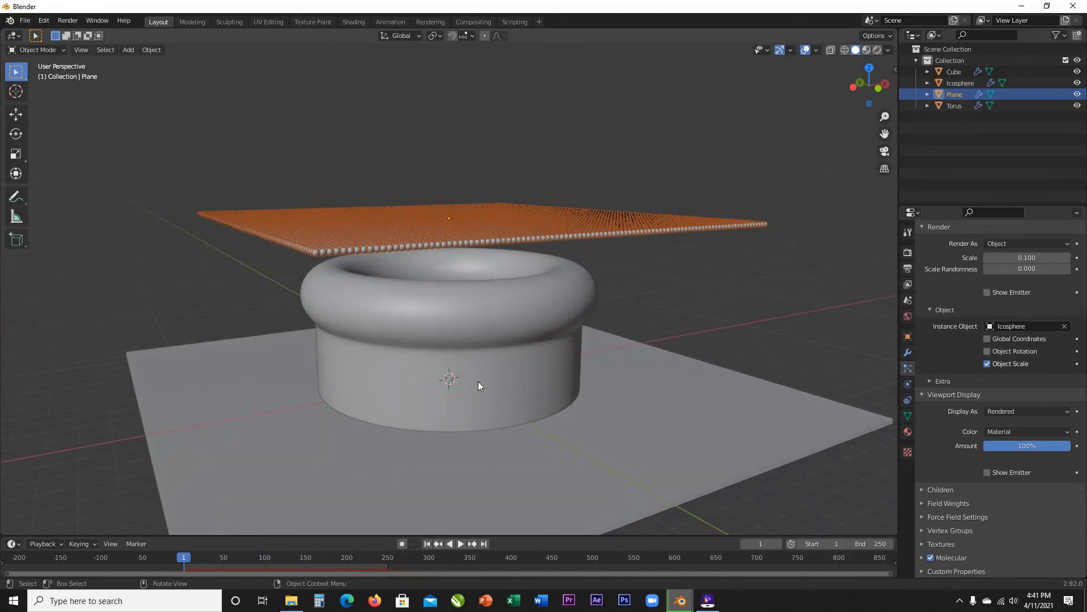
pyautogui.press('space')
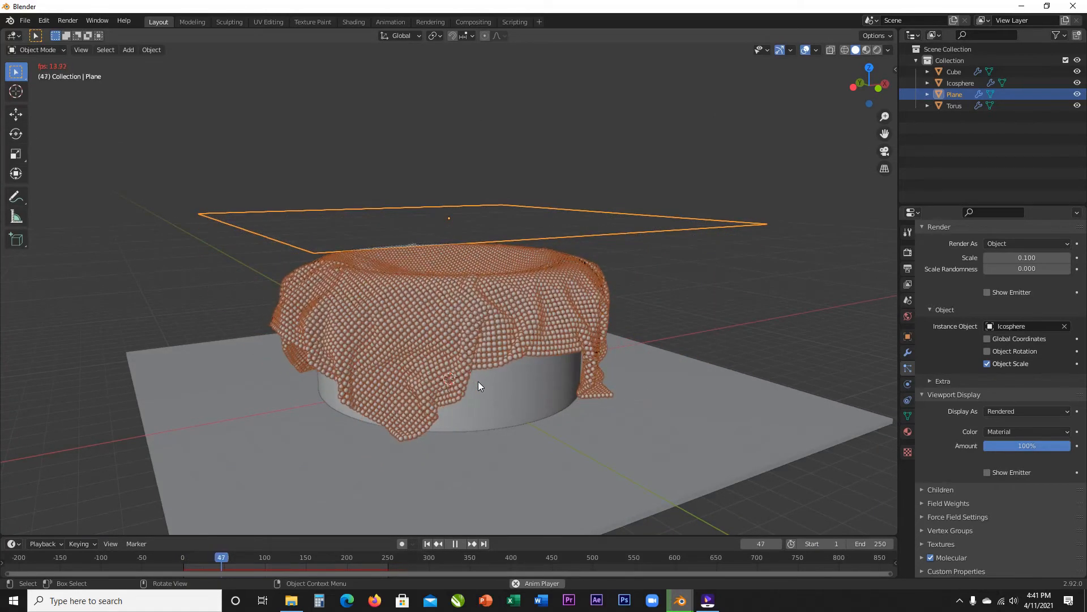
pyautogui.scroll(-2, 501, 407)
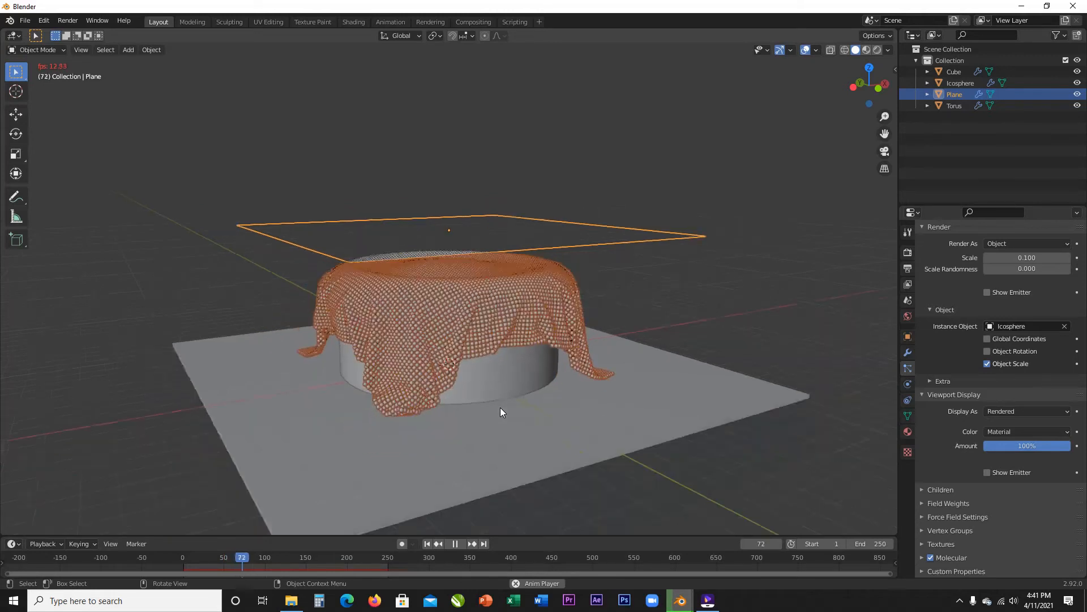
pyautogui.moveTo(501, 407); pyautogui.dragTo(466, 415, button='middle')
pyautogui.scroll(3, 466, 415)
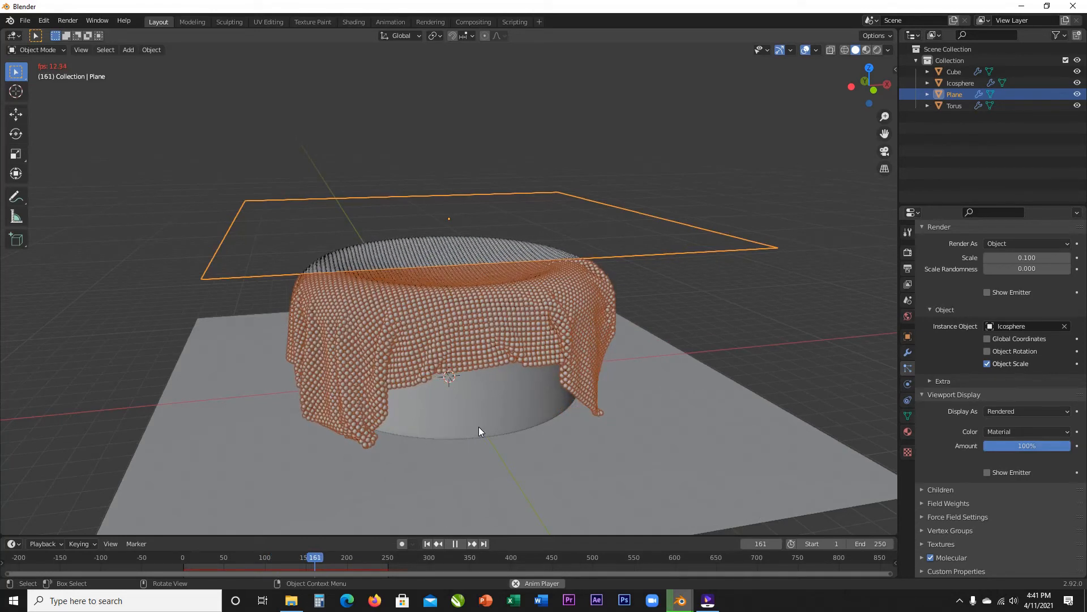
pyautogui.press('space')
# Step: Check the Molecular script.blend scene and its running render, then return to the cloth scene being baked
pyautogui.moveTo(674, 602)
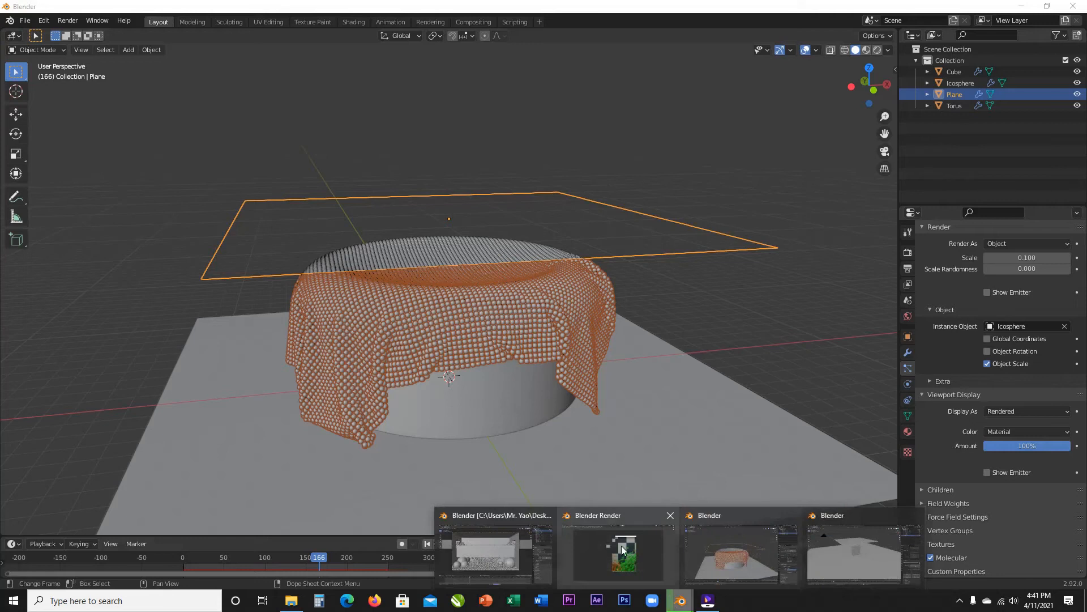
pyautogui.click(511, 553)
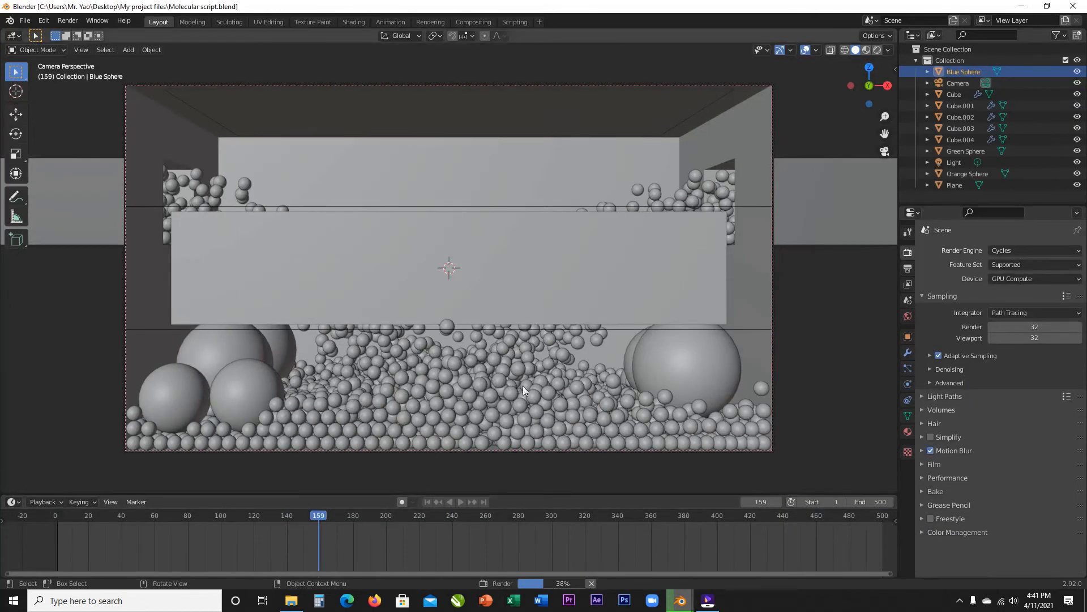
pyautogui.moveTo(680, 601)
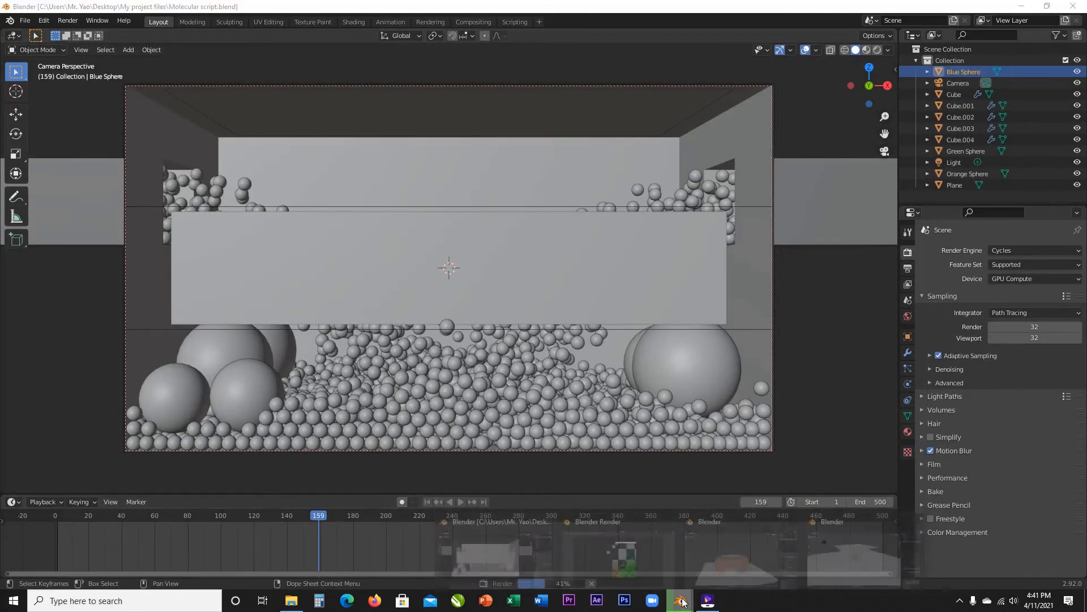
pyautogui.click(650, 558)
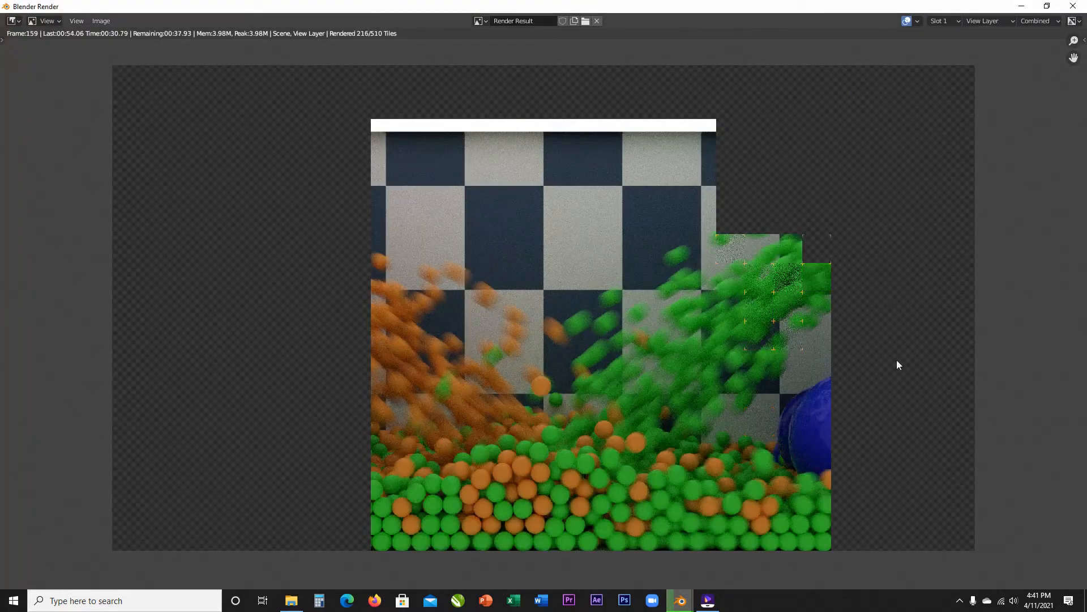
pyautogui.click(1021, 7)
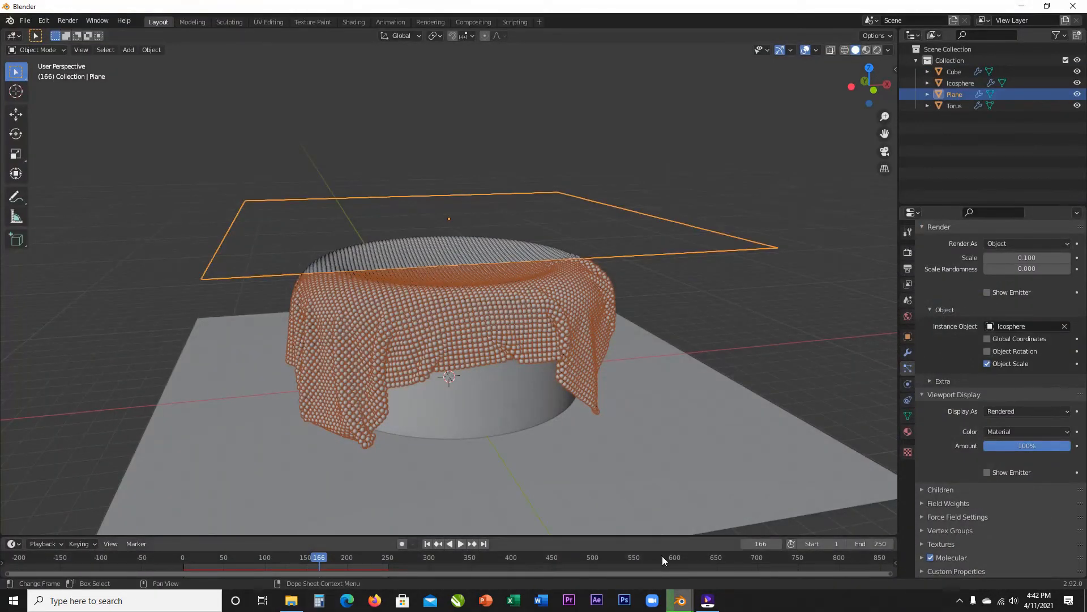
pyautogui.moveTo(680, 600)
pyautogui.click(842, 540)
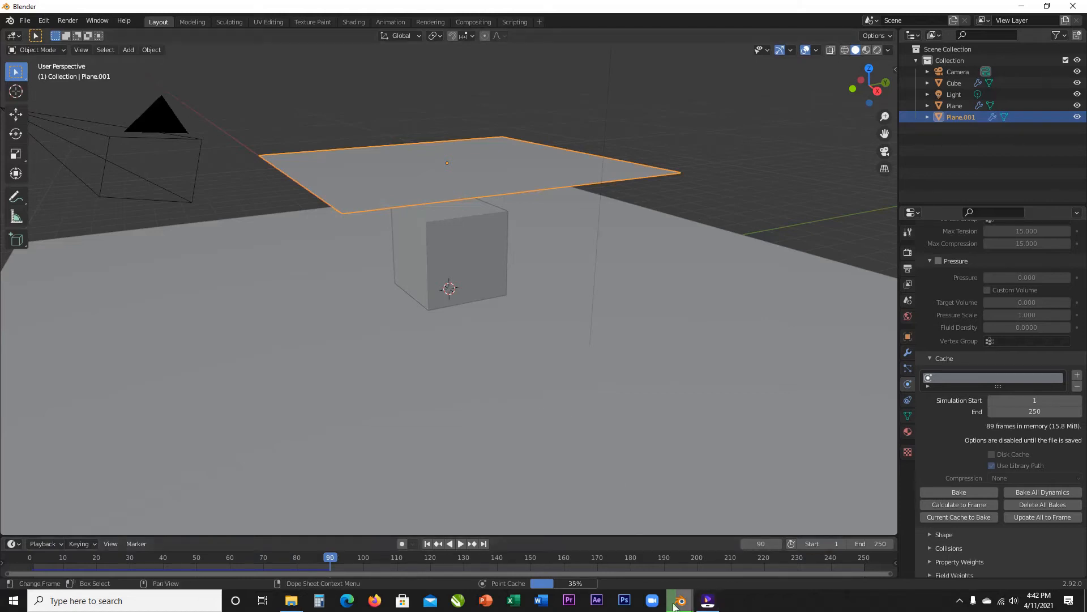
# Step: Close the Blender window containing the torus particle scene without saving its changes
pyautogui.moveTo(681, 597)
pyautogui.click(706, 546)
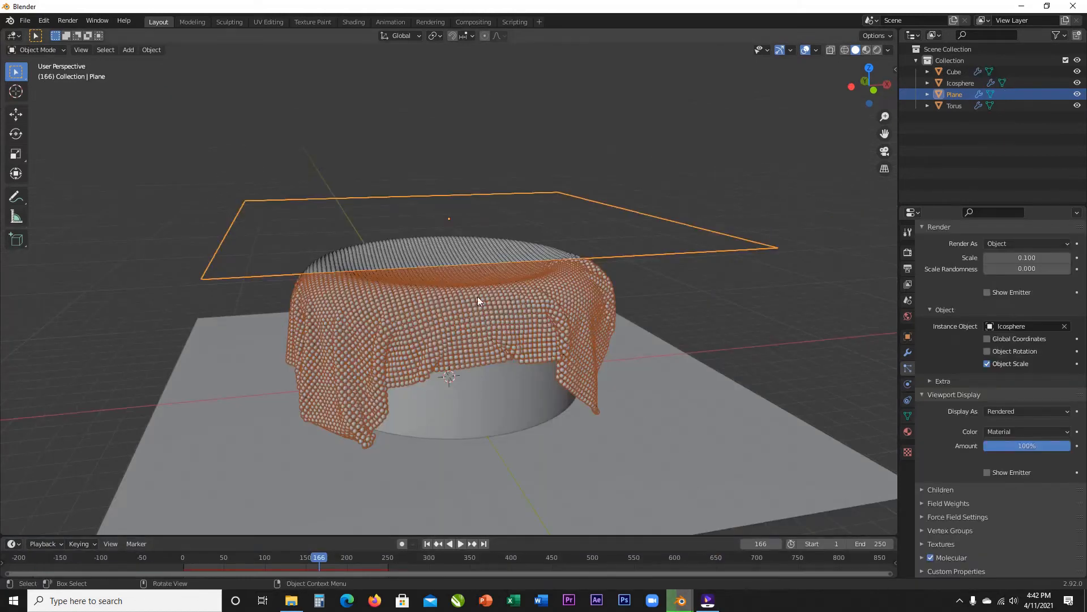
pyautogui.click(1073, 6)
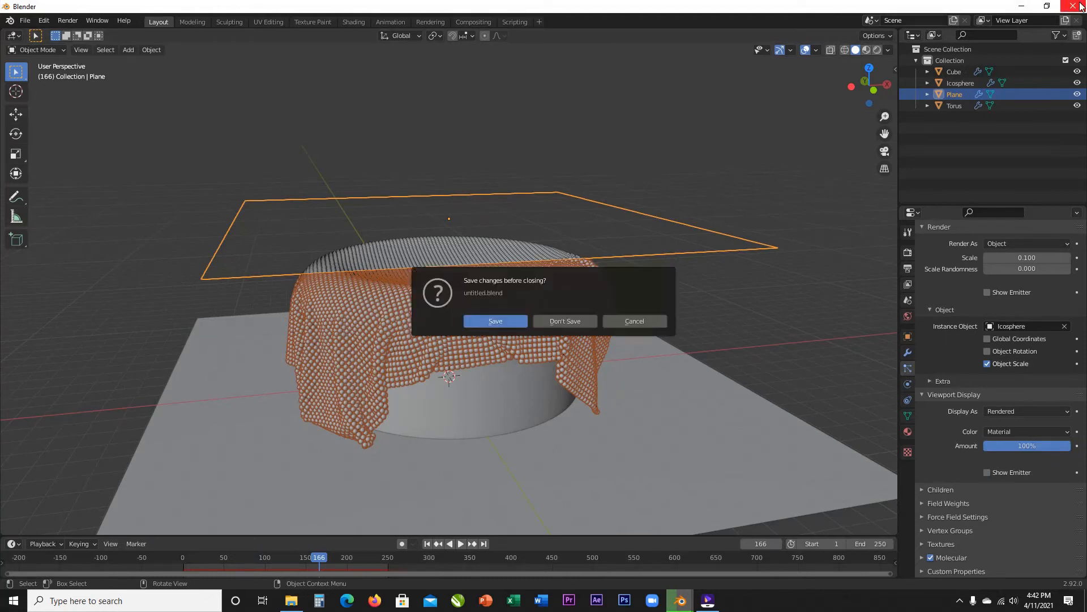
pyautogui.click(557, 320)
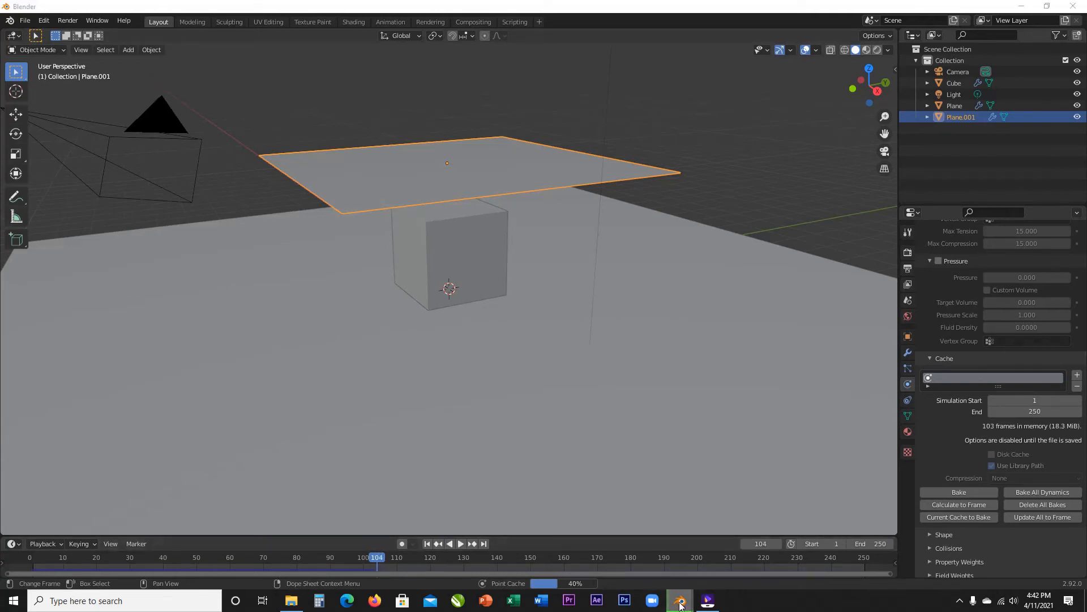
# Step: Check the render progress of Molecular script.blend again and minimize its window to get back to the cloth scene
pyautogui.moveTo(679, 600)
pyautogui.click(515, 552)
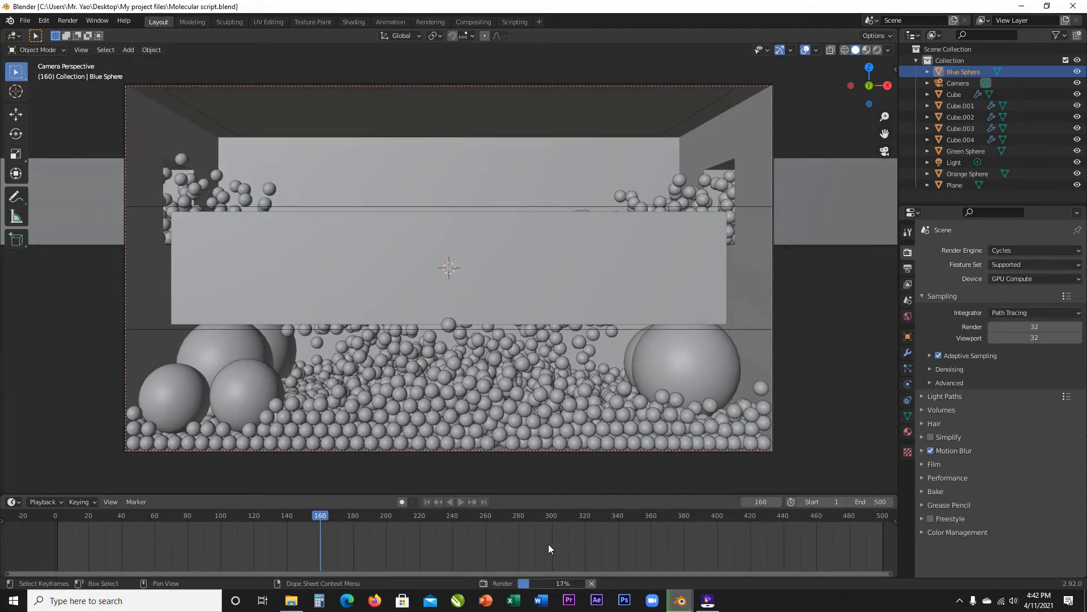
pyautogui.moveTo(680, 600)
pyautogui.click(724, 561)
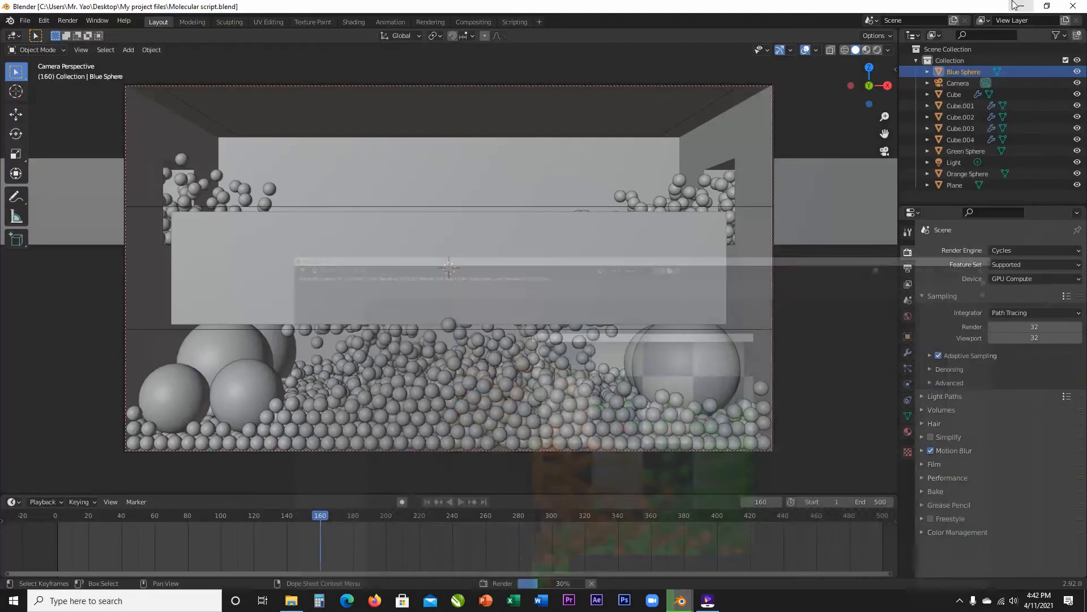
pyautogui.click(1021, 5)
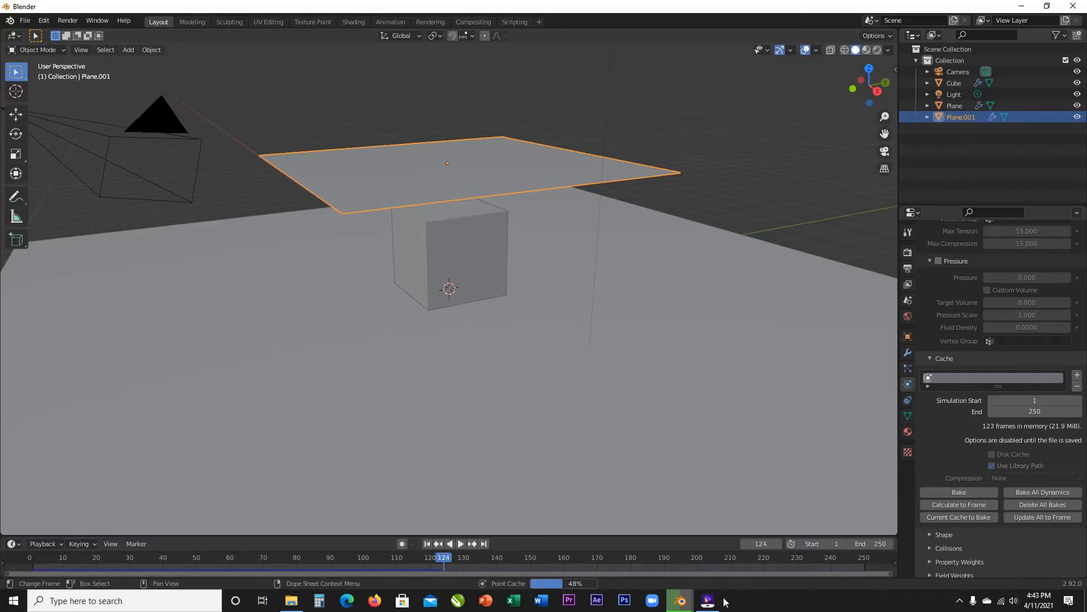
# Step: Stop the running cloth bake and play back the cached frames of the plane dropping onto the cube
pyautogui.moveTo(709, 601)
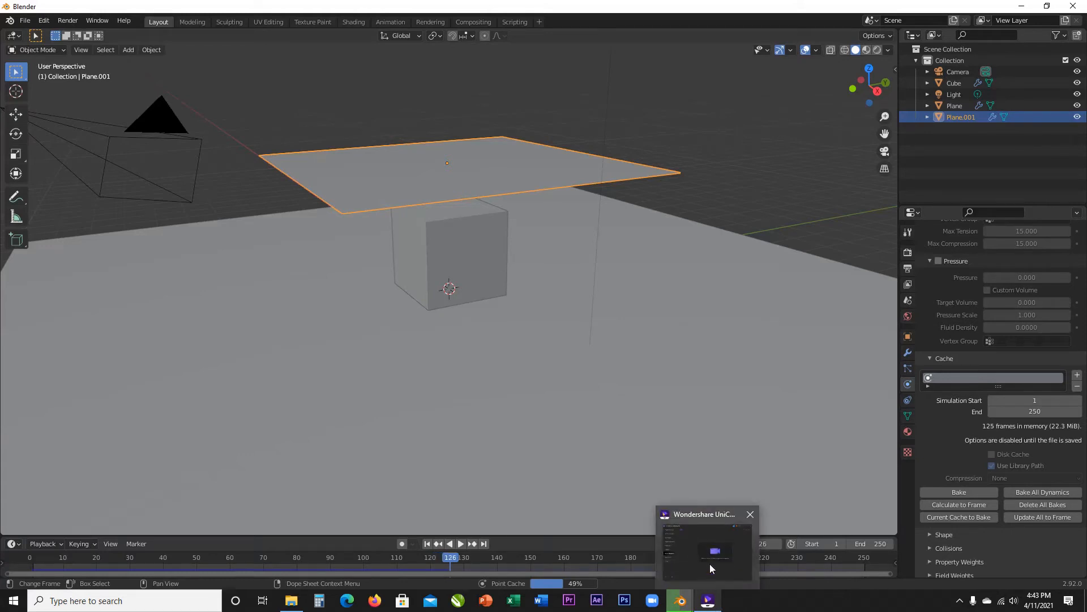
pyautogui.moveTo(710, 564)
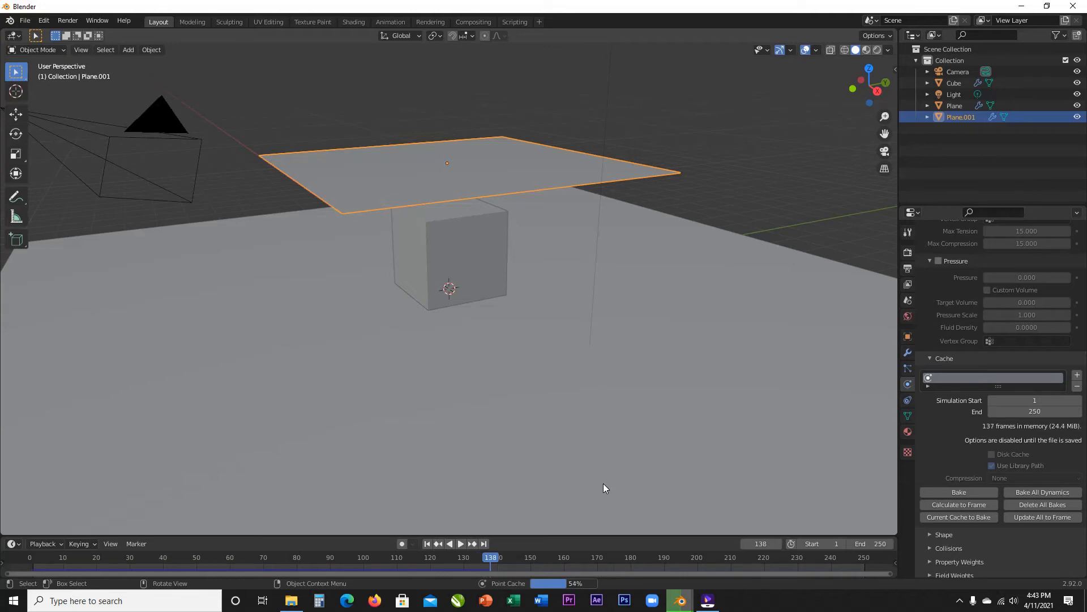
pyautogui.press('Escape')
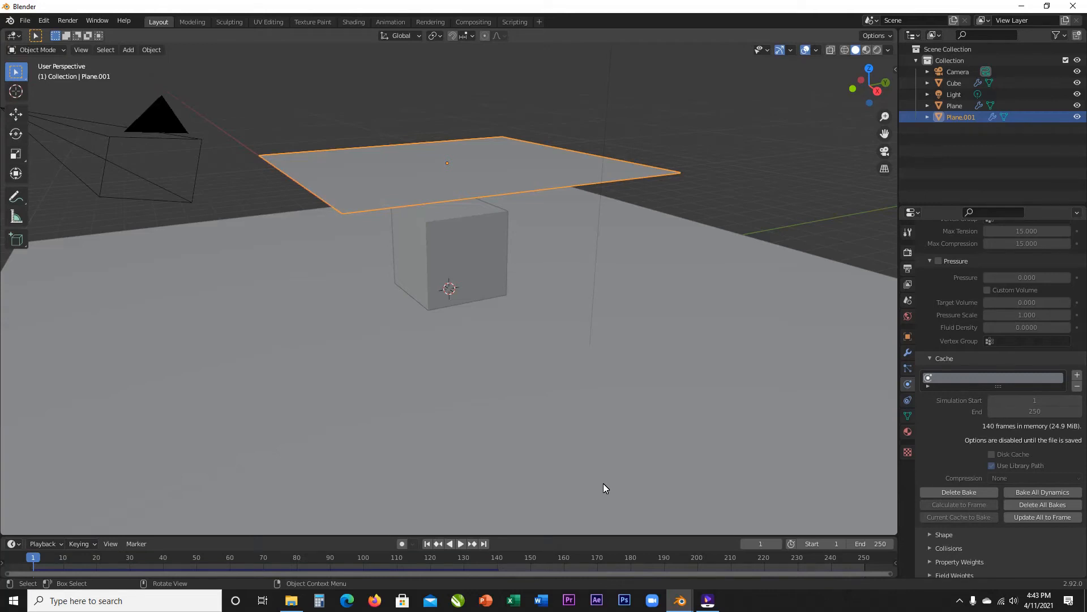
pyautogui.press('space')
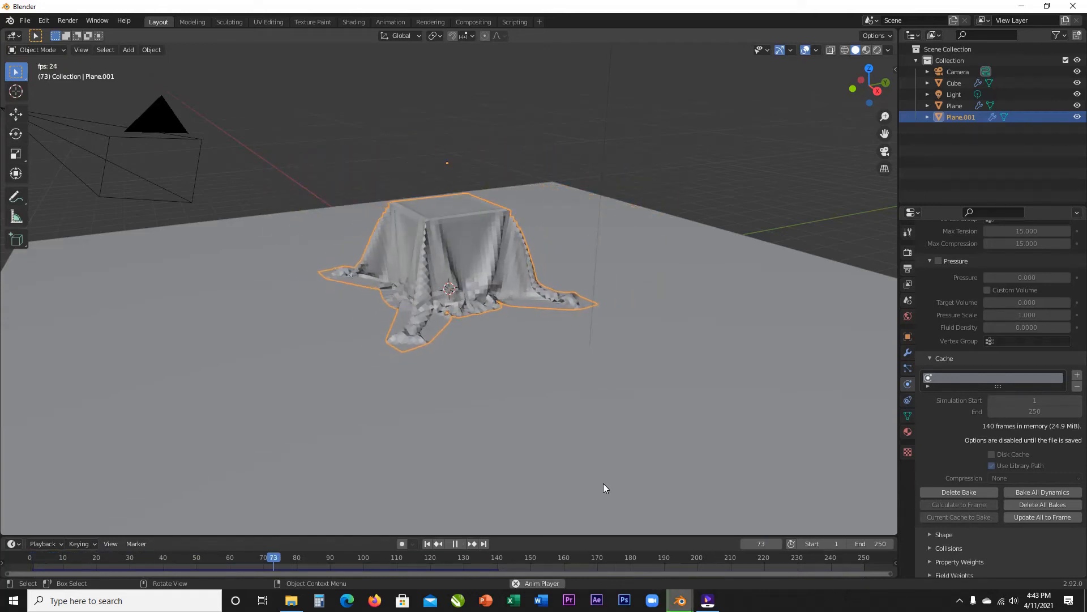
pyautogui.press('space')
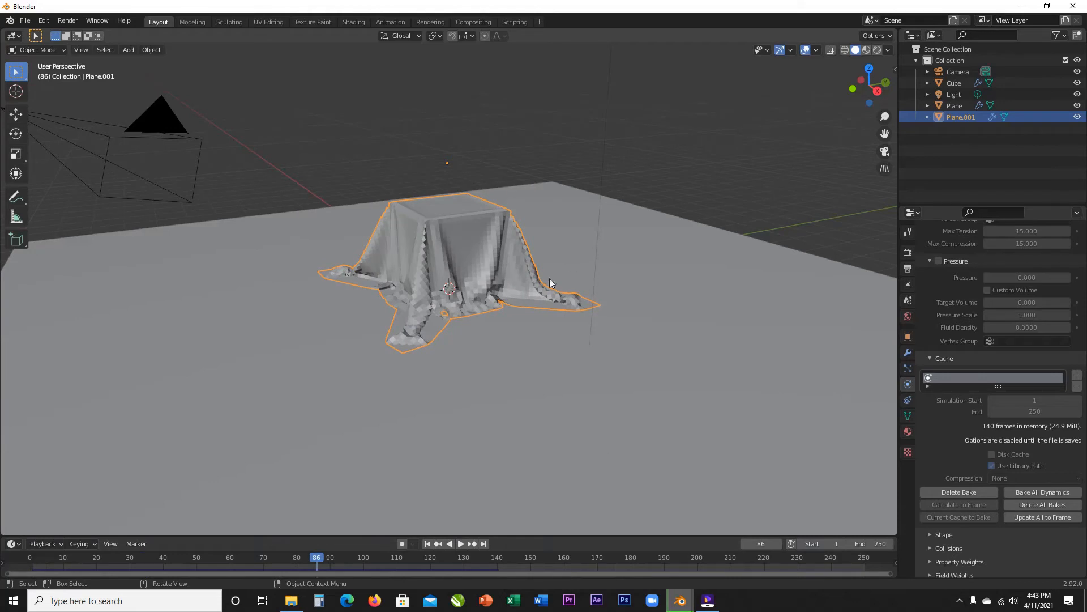
# Step: Rewind to frame 1 and replay the cached cloth drop twice to examine how it drapes over the cube
pyautogui.moveTo(550, 277); pyautogui.dragTo(538, 282, button='middle')
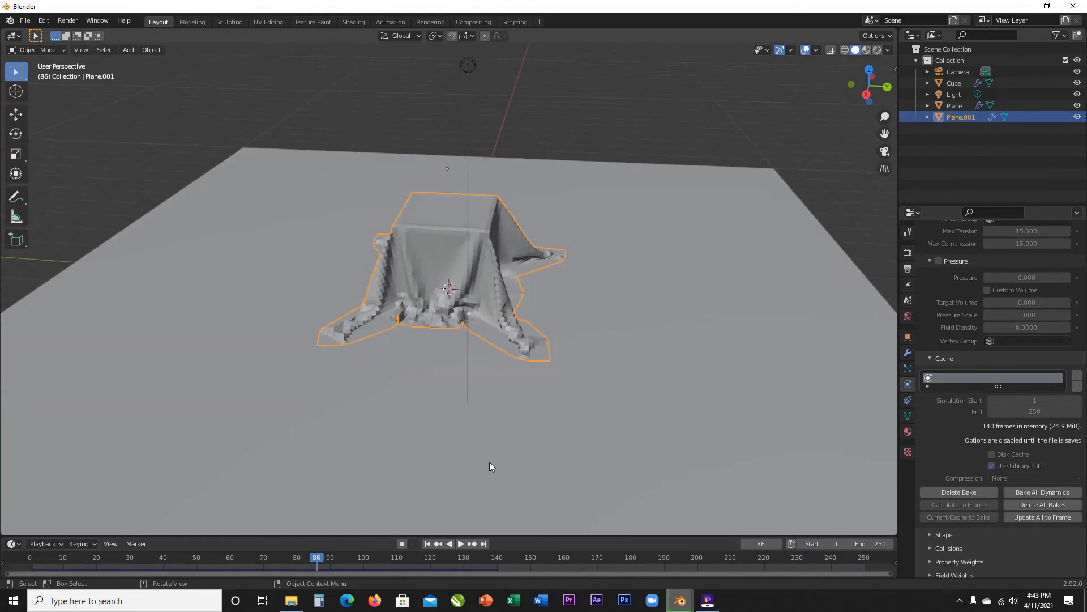
pyautogui.click(428, 544)
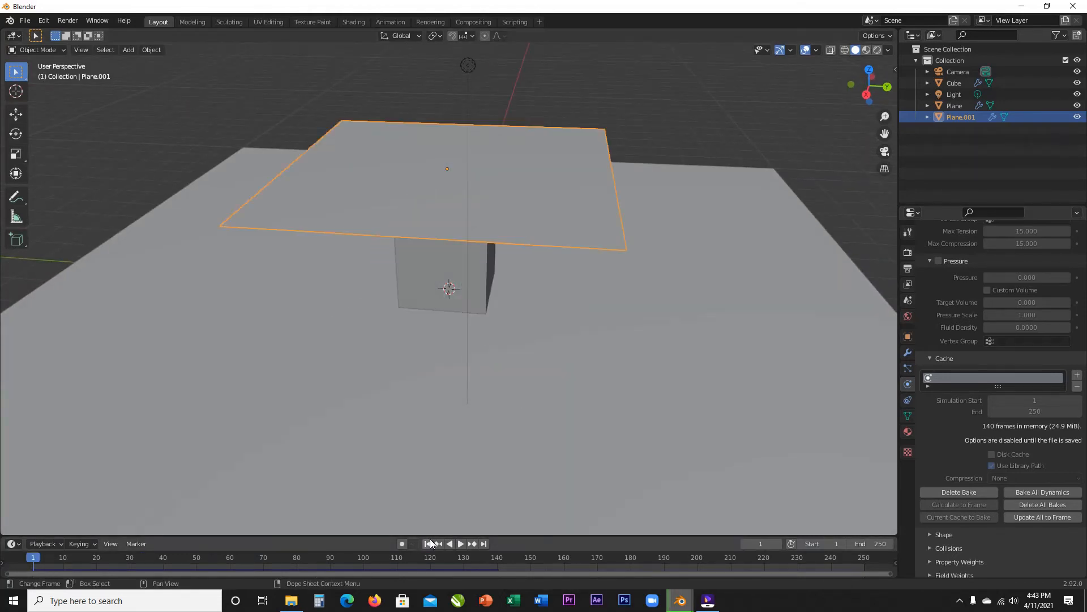
pyautogui.press('space')
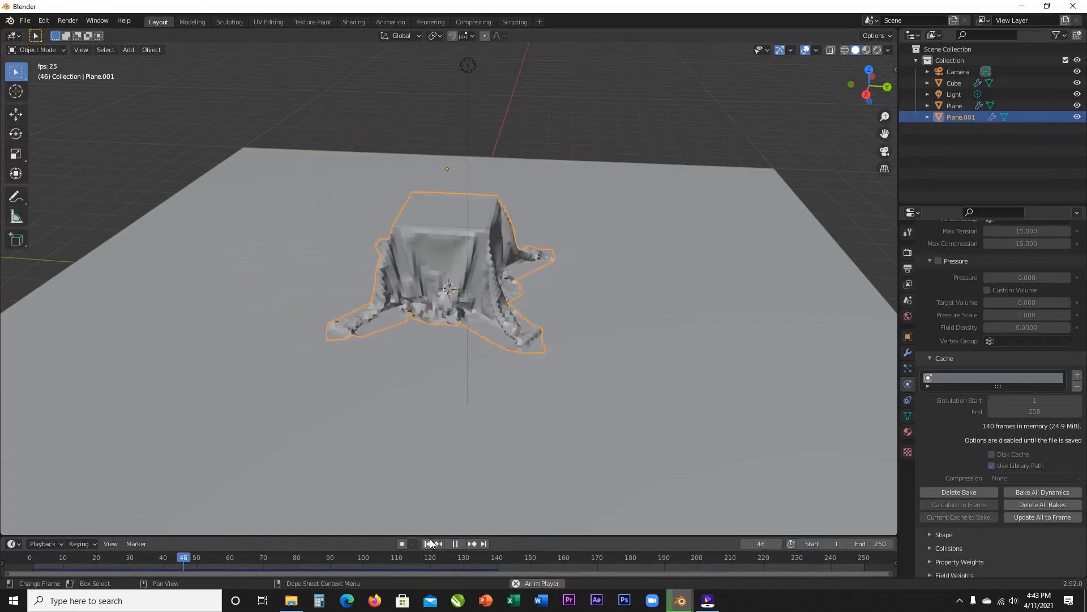
pyautogui.press('space')
pyautogui.click(431, 544)
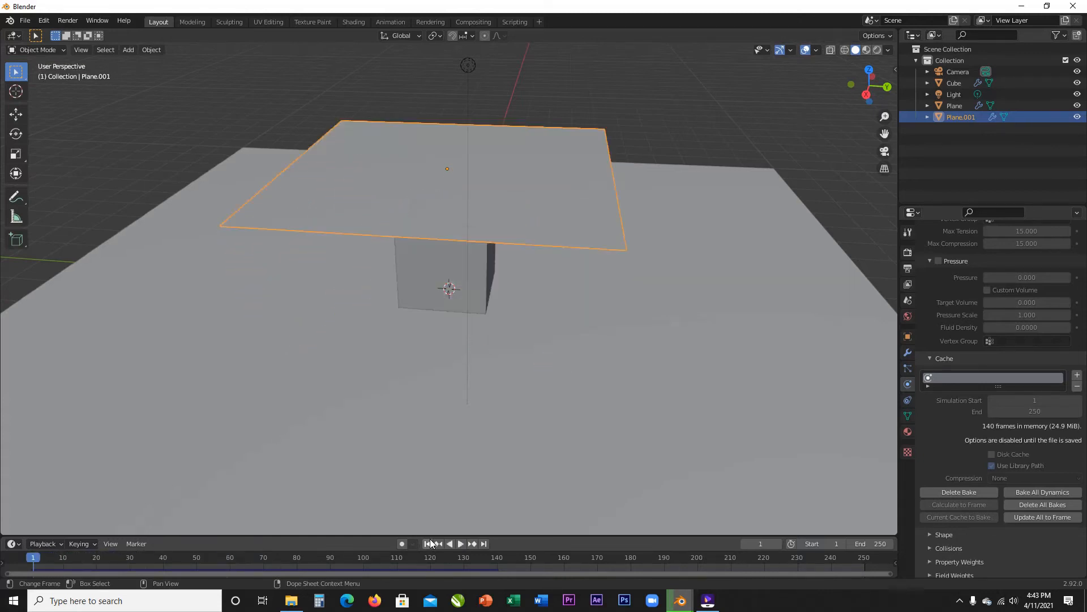
pyautogui.press('space')
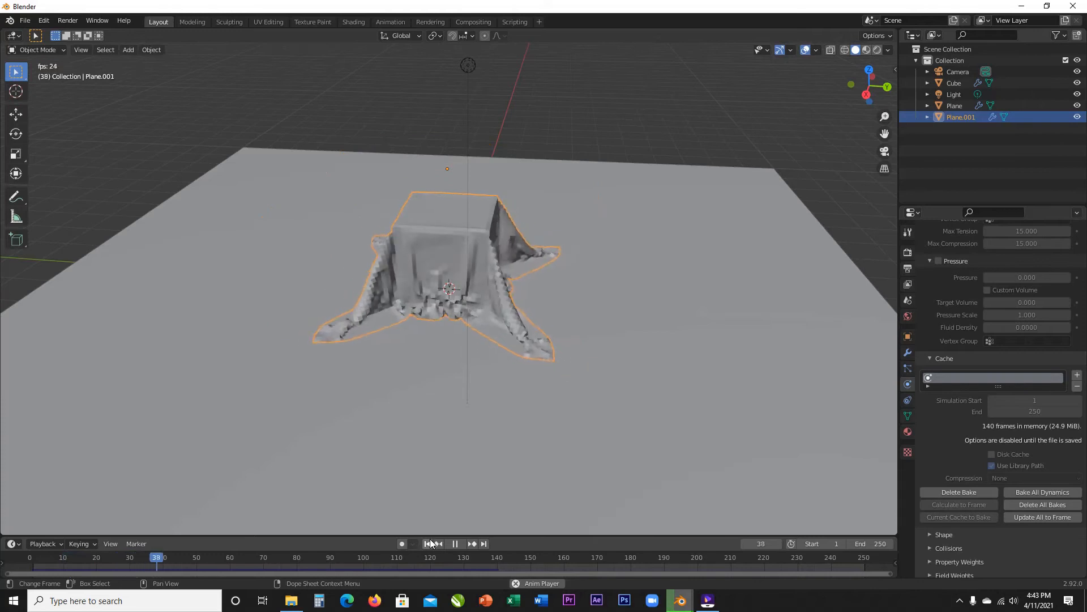
# Step: Stop the playback, return to frame 1 and set the scene's end frame to 140
pyautogui.press('space')
pyautogui.click(431, 544)
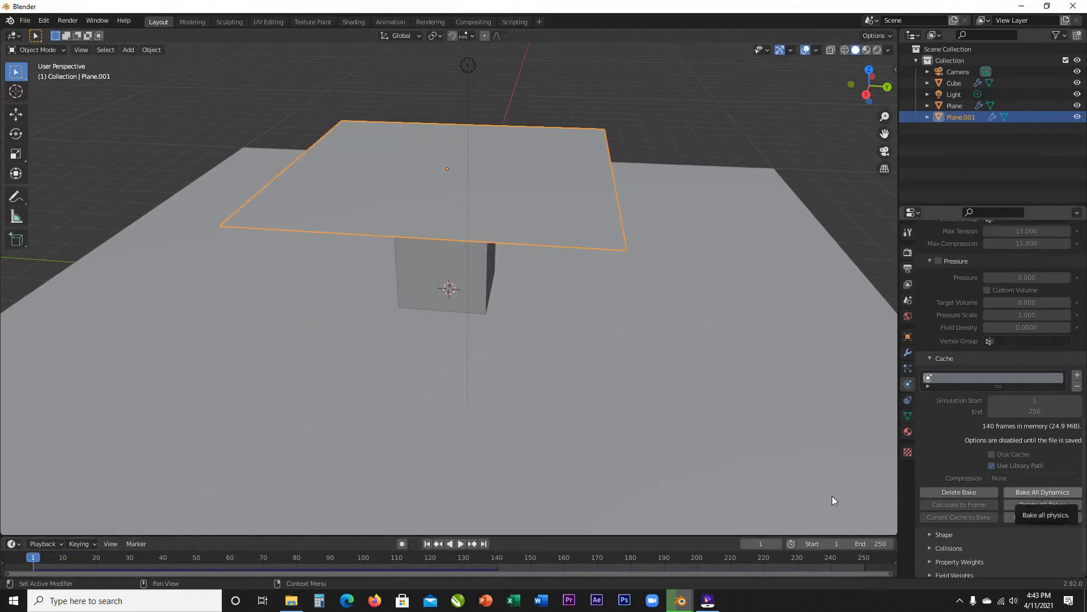
pyautogui.scroll(6, 603, 351)
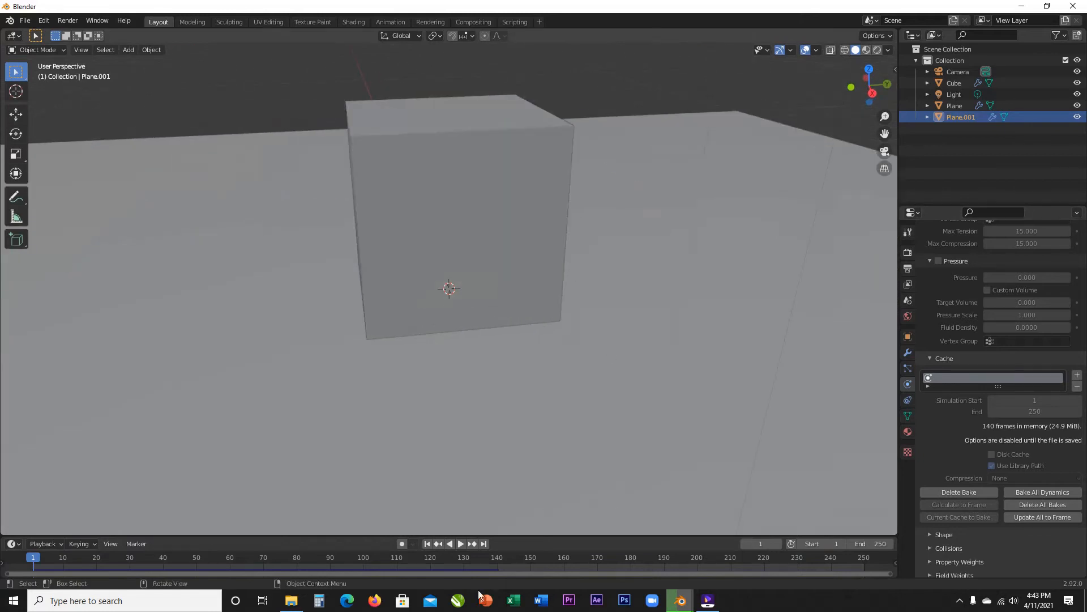
pyautogui.click(879, 544)
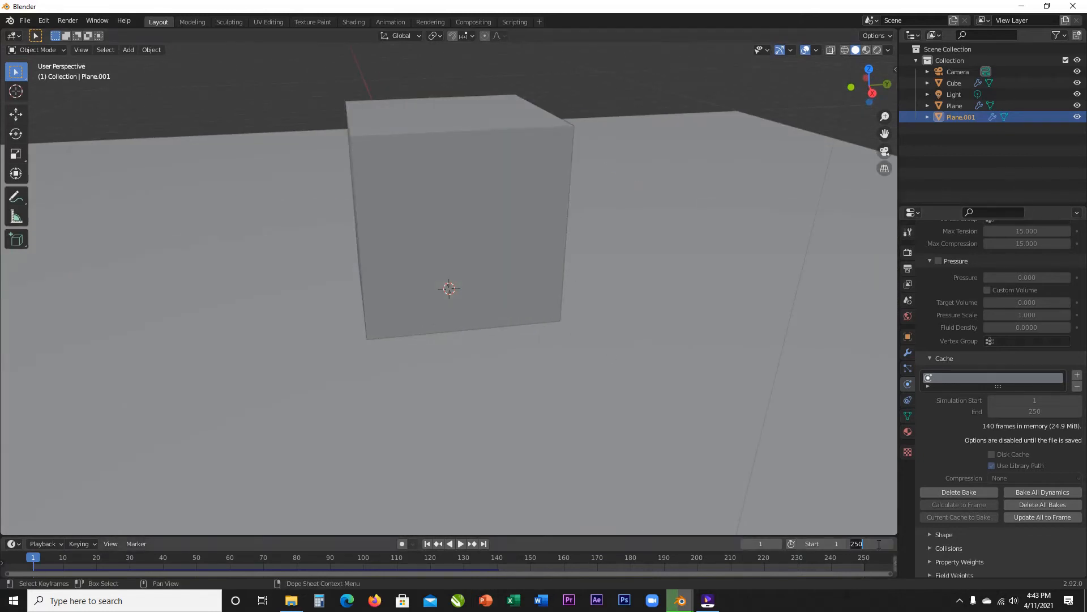
pyautogui.write('140')
pyautogui.press('Return')
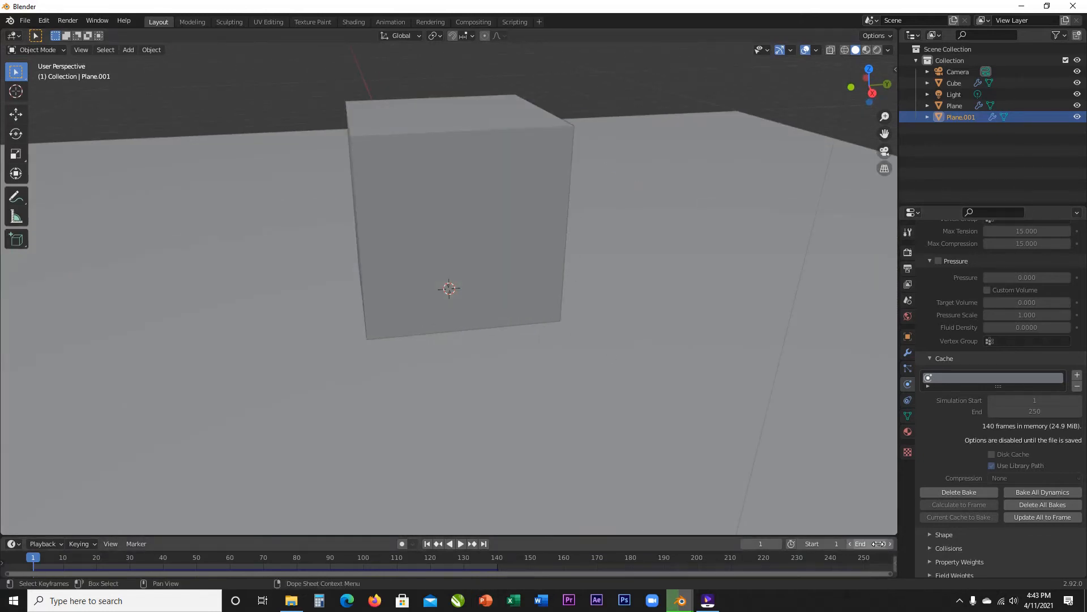
# Step: Play the cached cloth drop from frame 1 and pause it at frame 52, with the cloth draped over the cube
pyautogui.scroll(-4, 495, 290)
pyautogui.moveTo(494, 291); pyautogui.dragTo(412, 283, button='middle')
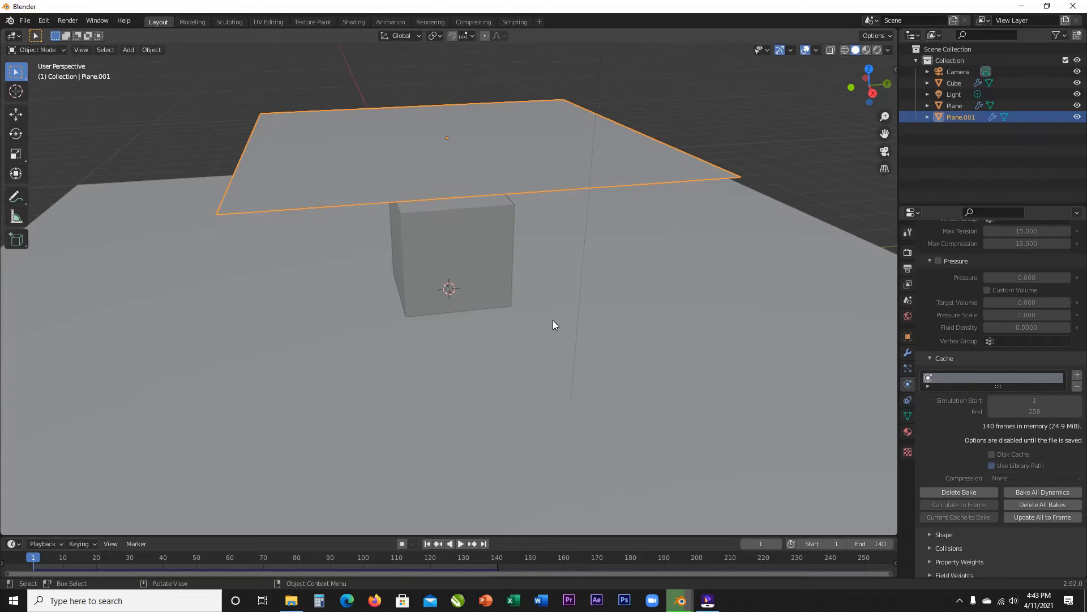
pyautogui.press('space')
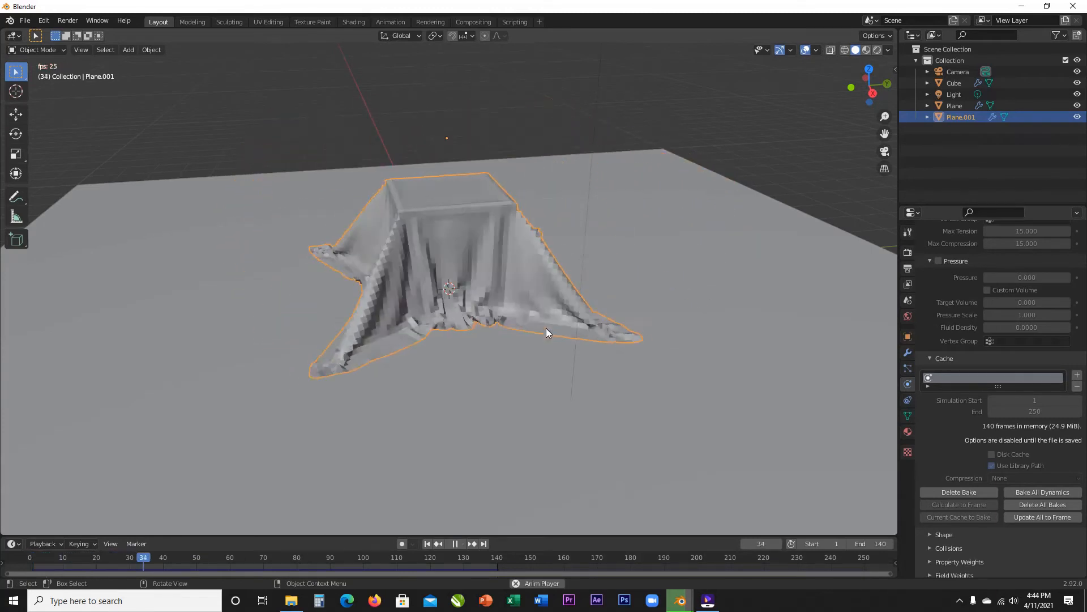
pyautogui.press('space')
pyautogui.scroll(5, 454, 308)
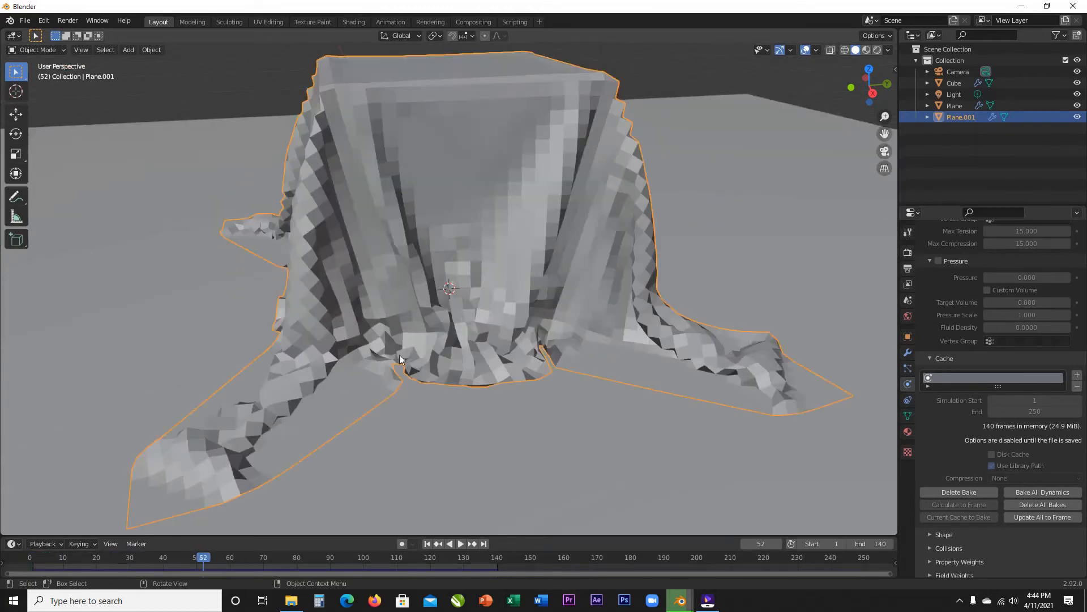
# Step: Apply Shade Smooth to the draped cloth plane
pyautogui.scroll(-5, 657, 323)
pyautogui.moveTo(655, 325)
pyautogui.mouseDown(button='middle')
pyautogui.moveTo(597, 330)
pyautogui.moveTo(626, 340)
pyautogui.moveTo(655, 331)
pyautogui.mouseUp(button='middle')
pyautogui.scroll(5, 613, 335)
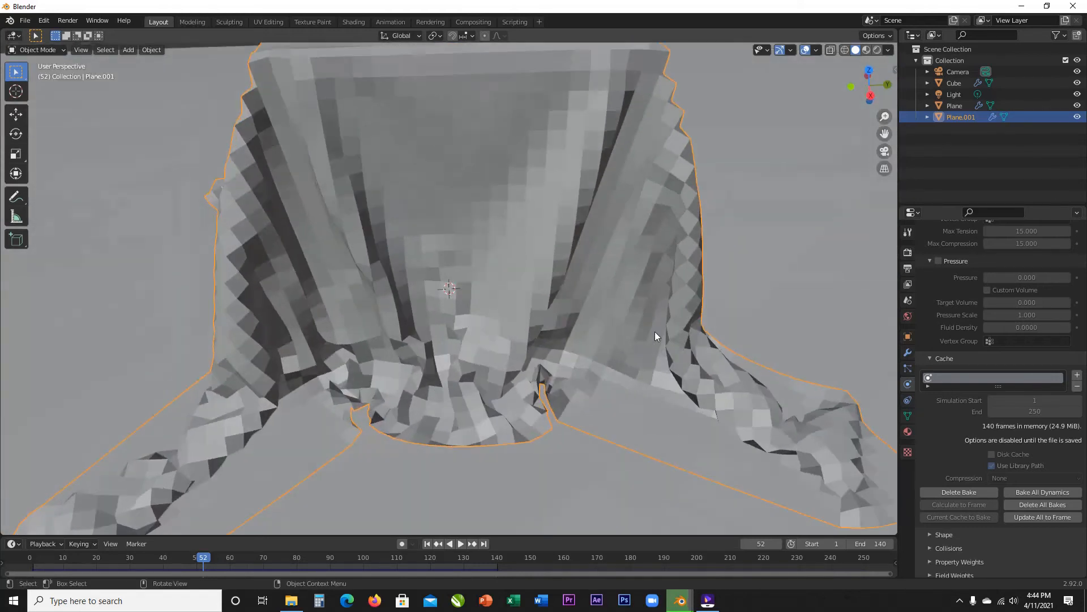
pyautogui.rightClick(688, 213)
pyautogui.click(685, 213)
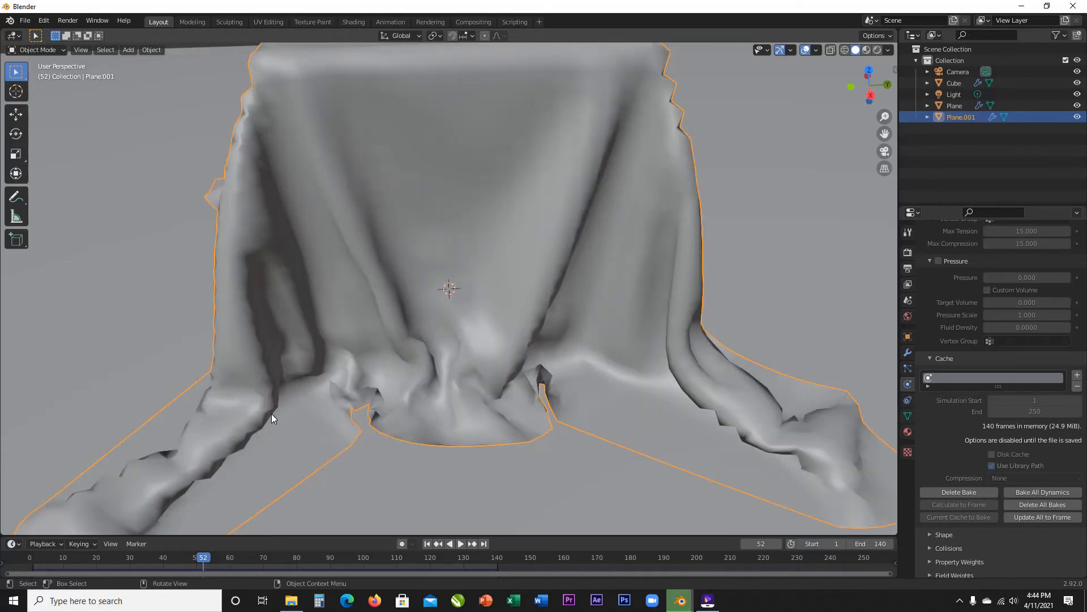
# Step: Add a Subdivision Surface modifier after the Cloth modifier on the draped plane and set its viewport level to 2
pyautogui.click(908, 352)
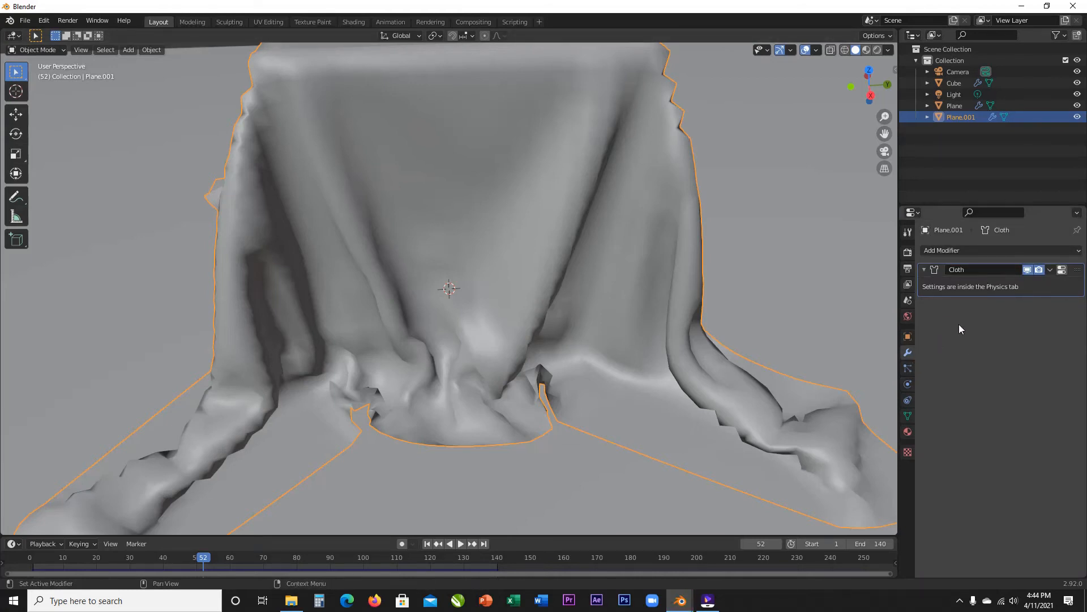
pyautogui.click(907, 384)
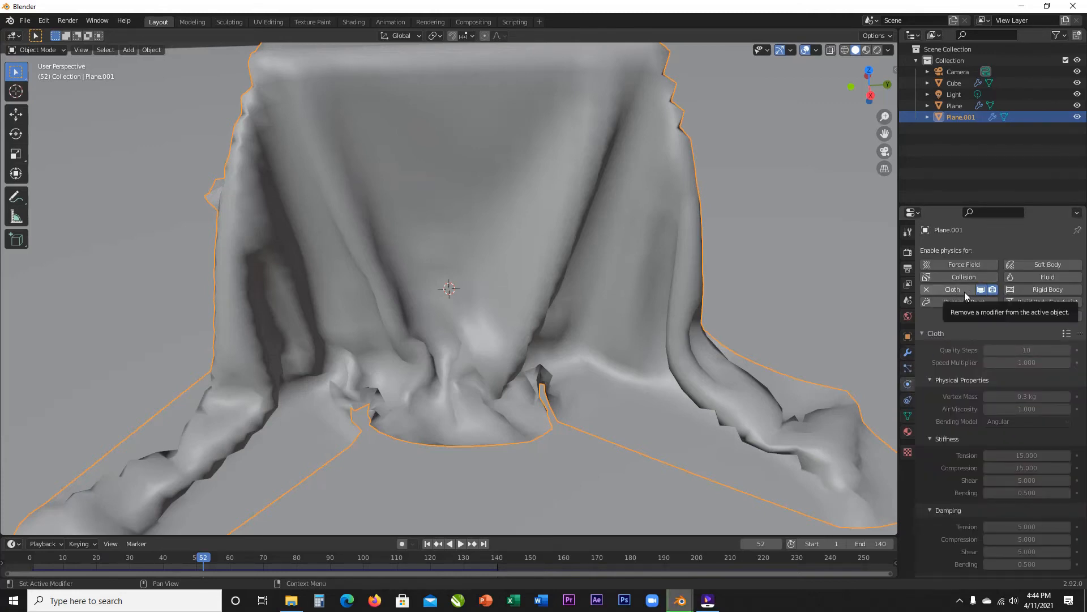
pyautogui.click(907, 353)
pyautogui.click(942, 249)
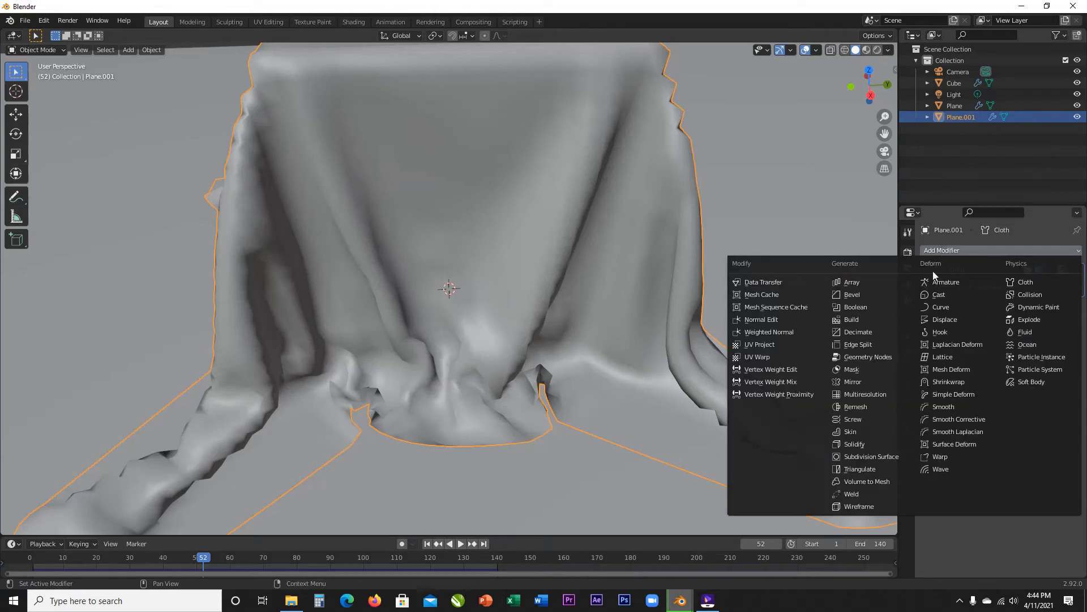
pyautogui.click(882, 454)
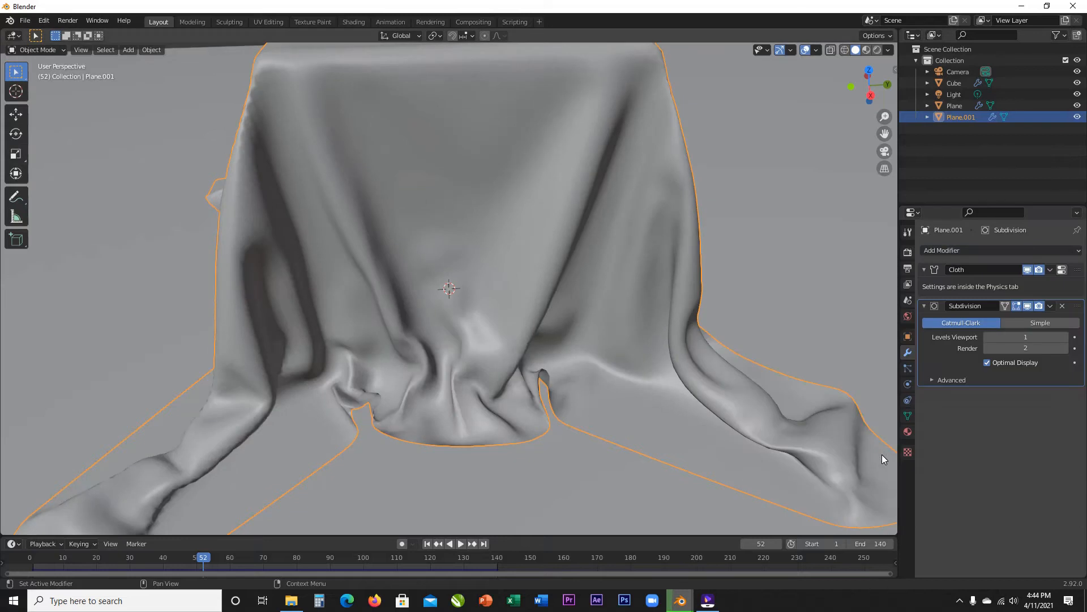
pyautogui.click(1064, 338)
# Step: Inspect the folds of the subdivided cloth and switch the viewport to Material Preview shading
pyautogui.scroll(-5, 502, 357)
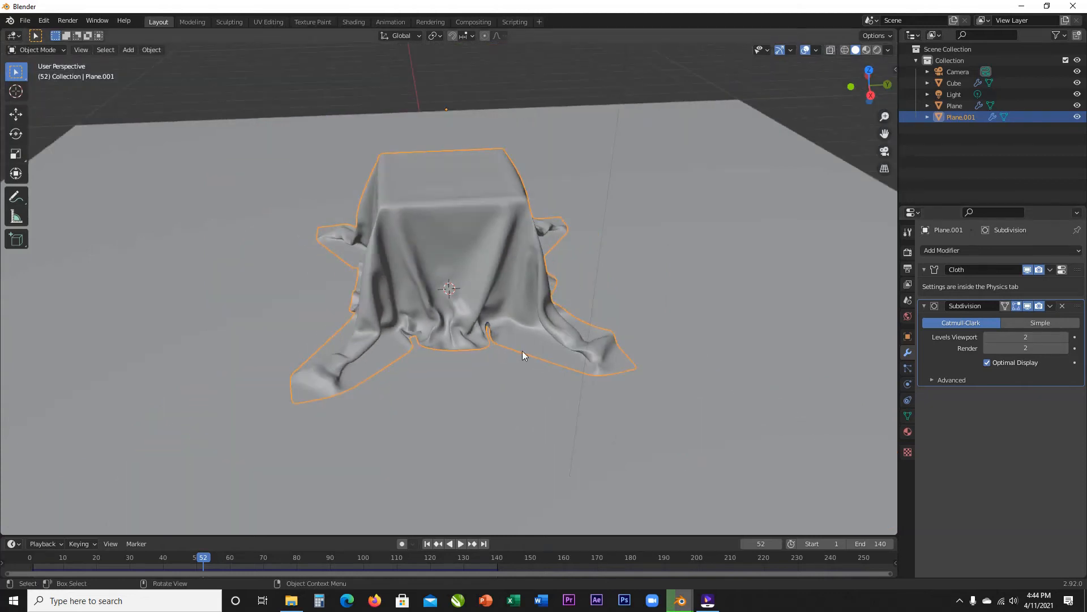
pyautogui.moveTo(522, 355); pyautogui.dragTo(496, 361, button='middle')
pyautogui.scroll(4, 510, 345)
pyautogui.scroll(-4, 511, 346)
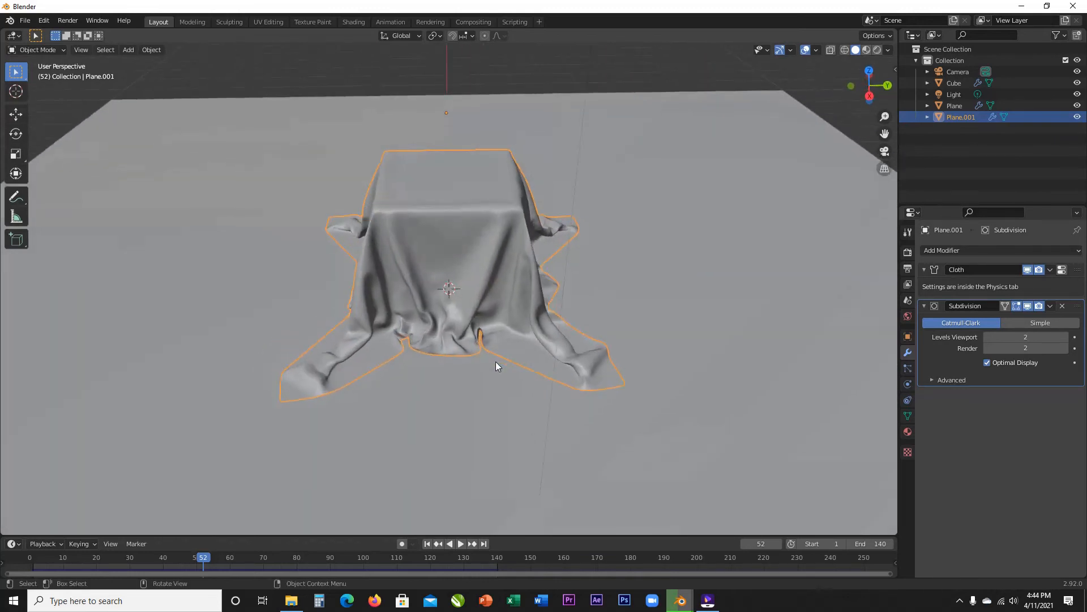
pyautogui.scroll(4, 496, 365)
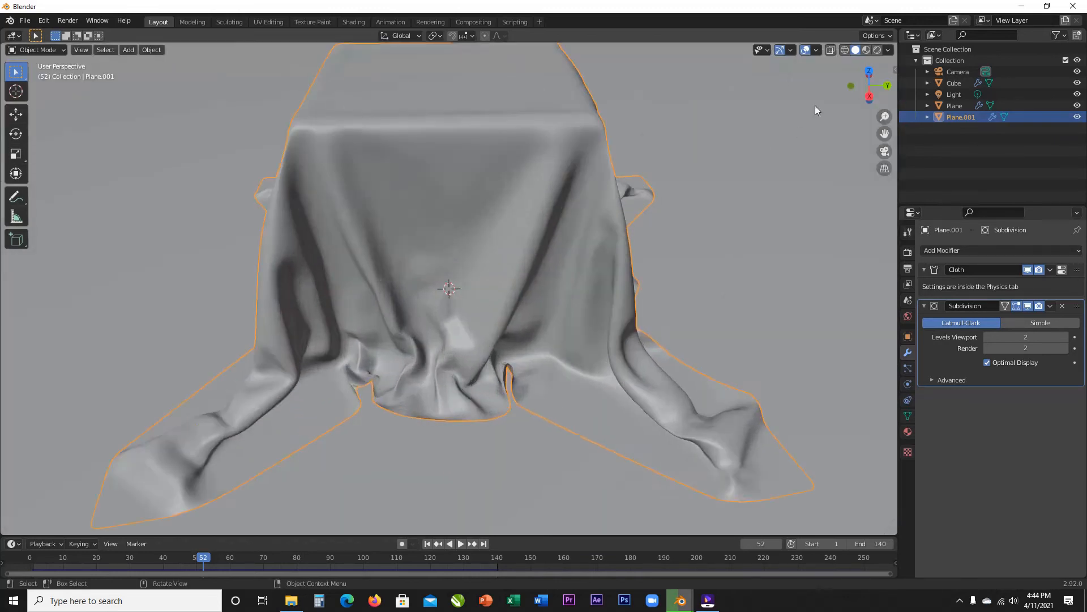
pyautogui.click(866, 50)
pyautogui.scroll(-6, 533, 272)
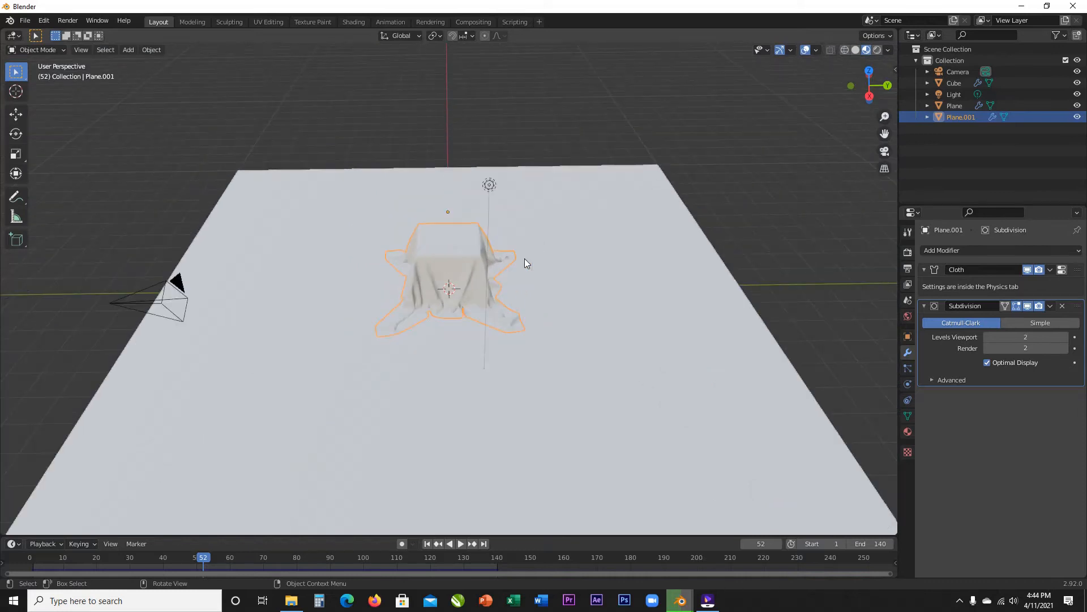
pyautogui.moveTo(524, 258); pyautogui.dragTo(495, 240, button='middle')
pyautogui.scroll(5, 491, 249)
pyautogui.scroll(3, 509, 281)
pyautogui.scroll(-4, 509, 281)
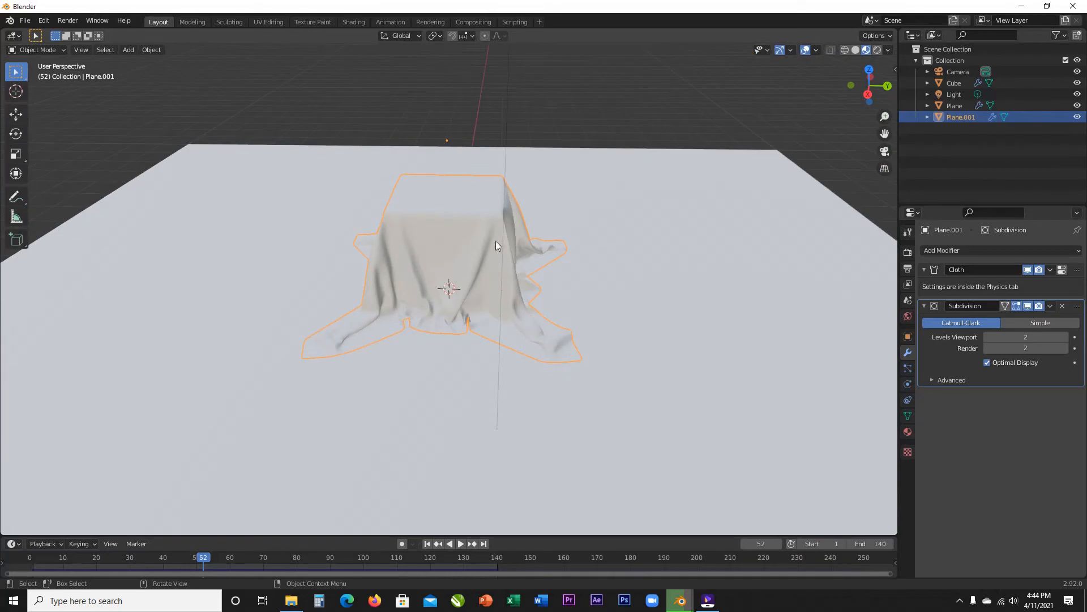
# Step: Switch to the Shading workspace, create a new material for the draped plane and name it Cloth
pyautogui.click(359, 21)
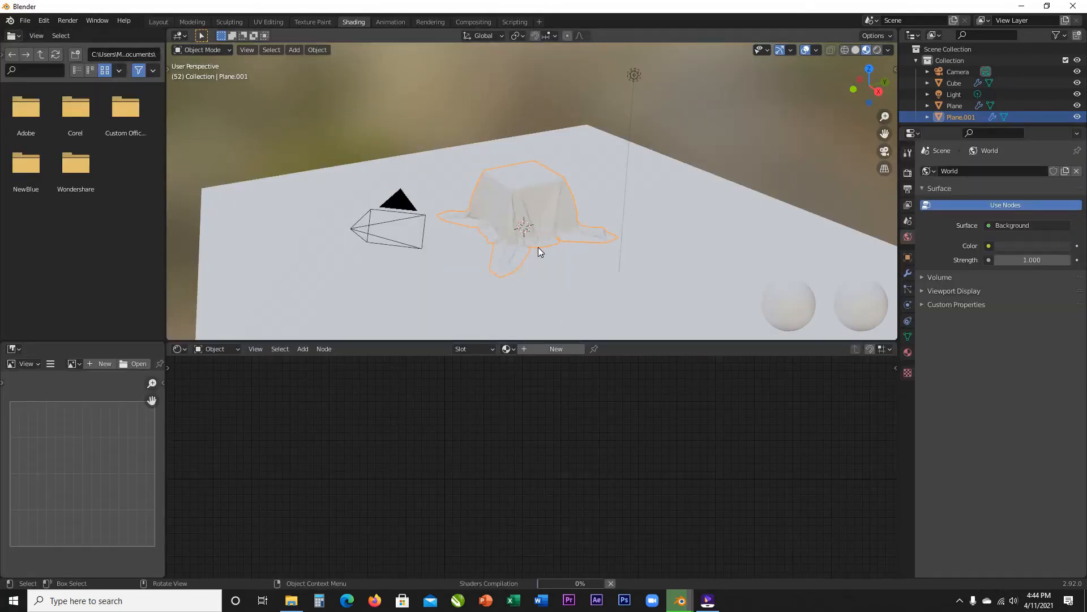
pyautogui.scroll(4, 538, 247)
pyautogui.click(539, 349)
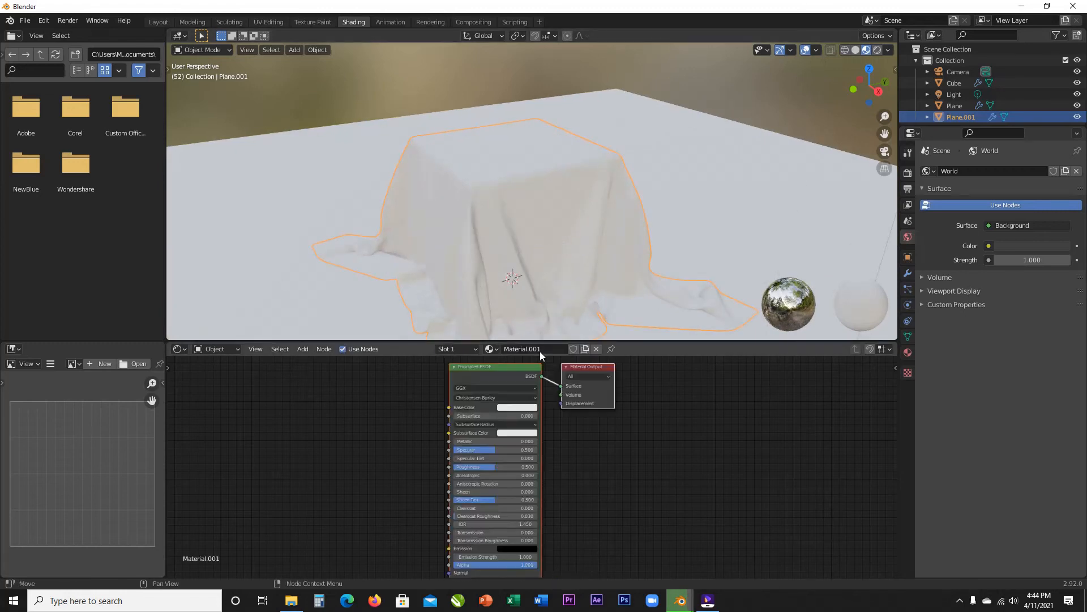
pyautogui.click(641, 460)
pyautogui.click(542, 349)
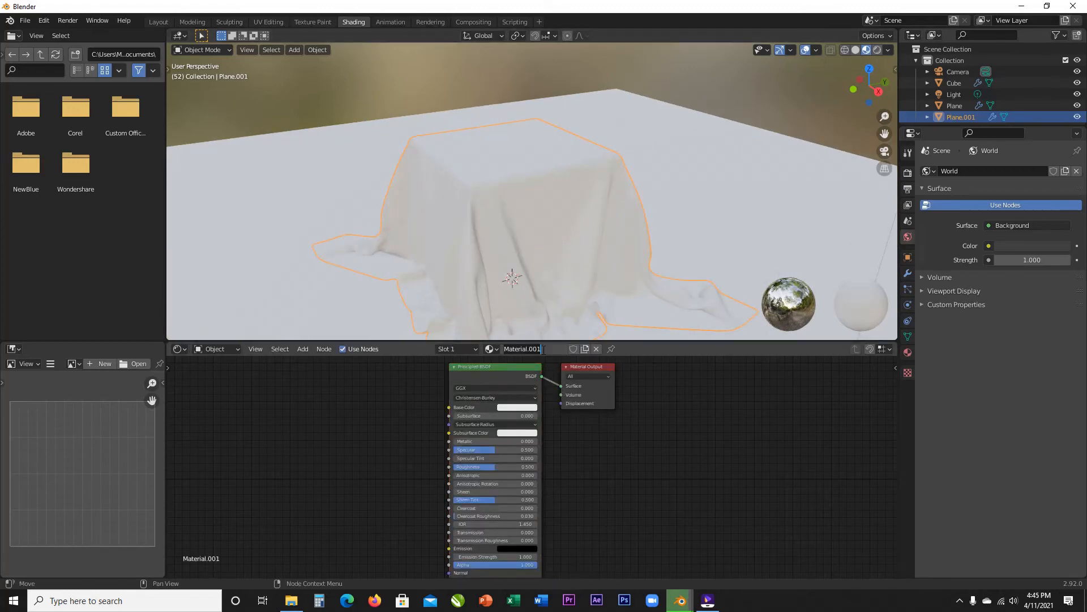
pyautogui.write('Cloth')
pyautogui.press('Return')
# Step: Add a Checker Texture node and connect its Color output to the Principled BSDF's Base Color
pyautogui.moveTo(568, 441); pyautogui.dragTo(626, 460, button='middle')
pyautogui.scroll(3, 627, 460)
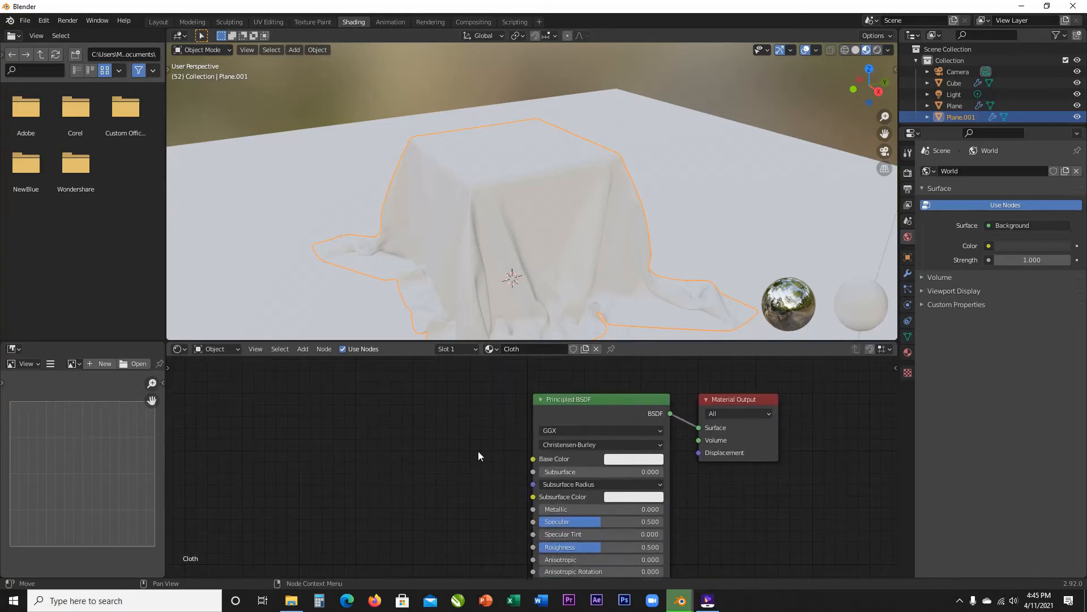
pyautogui.hotkey('shift', 'a')
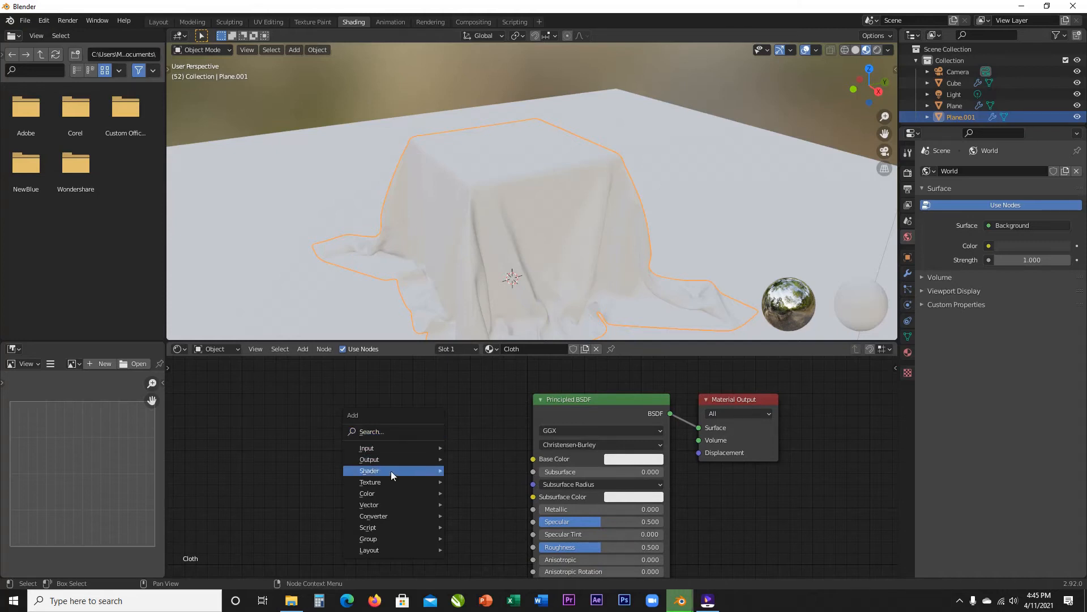
pyautogui.moveTo(388, 482)
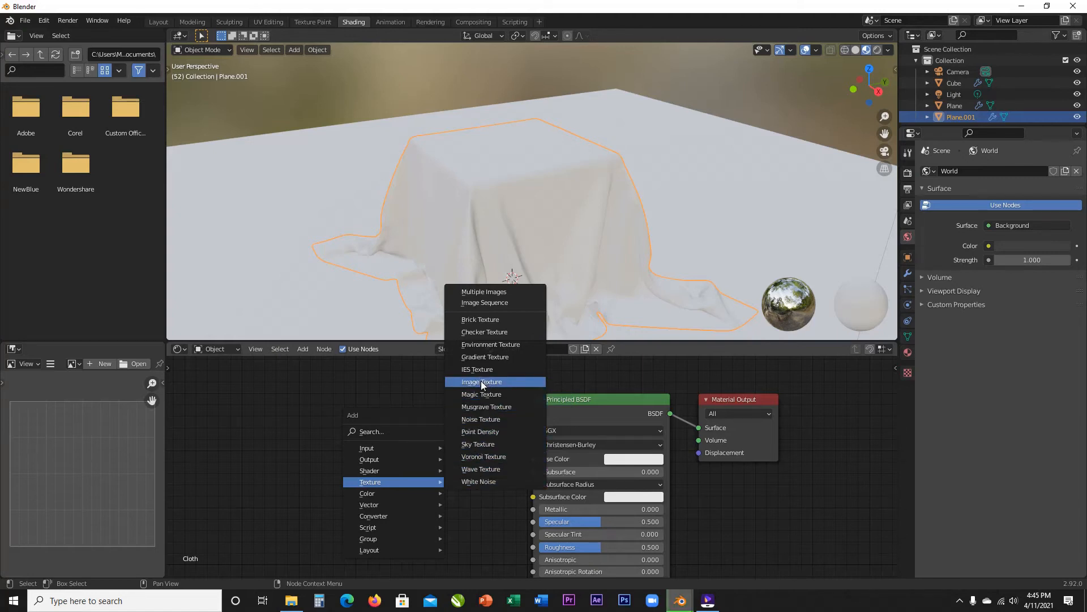
pyautogui.click(482, 332)
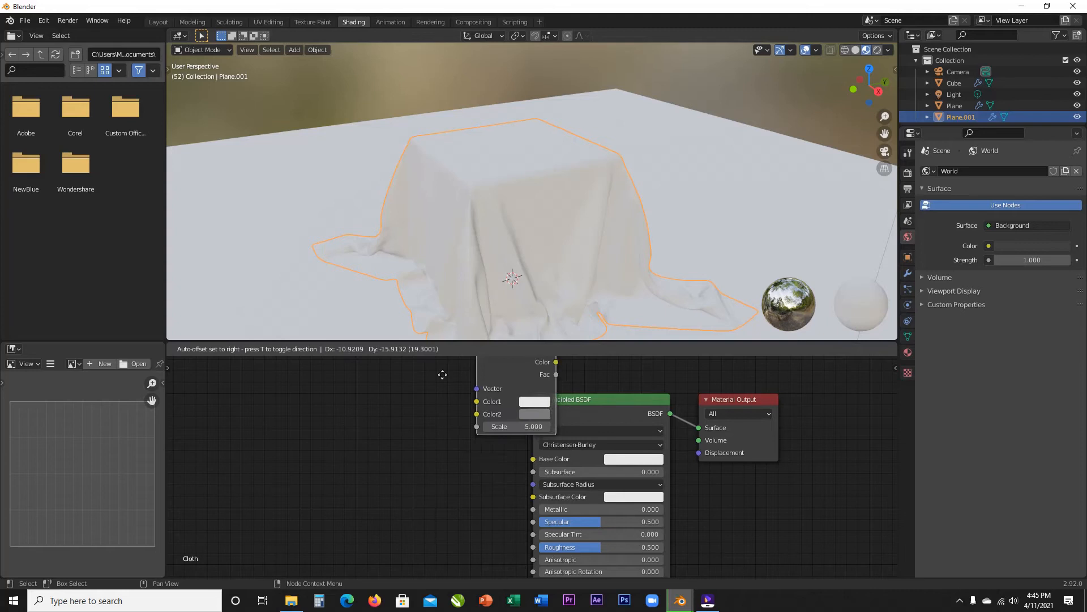
pyautogui.click(281, 408)
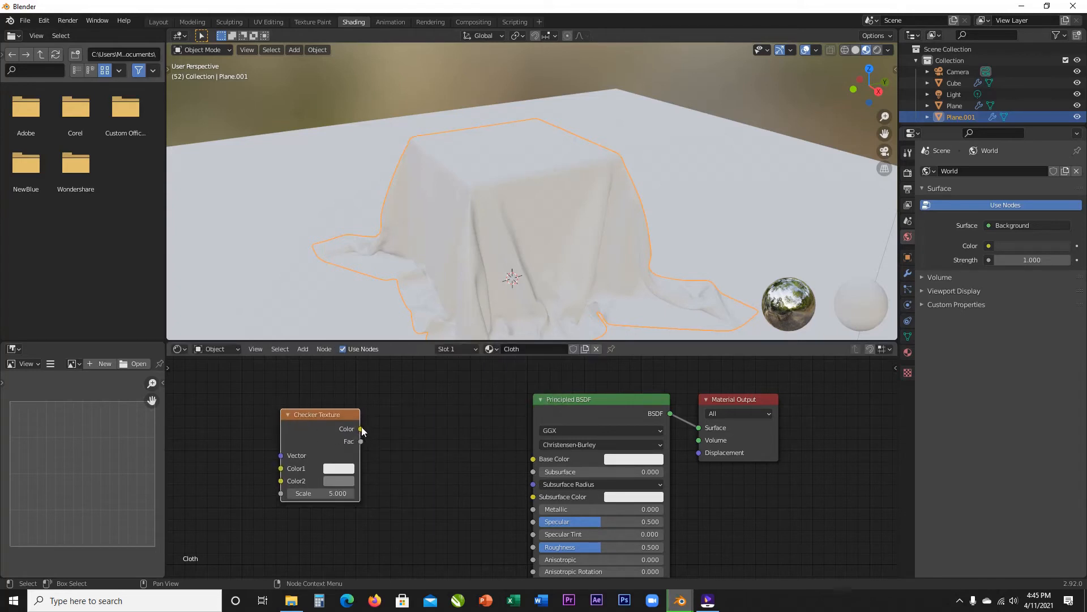
pyautogui.moveTo(360, 429); pyautogui.dragTo(531, 463)
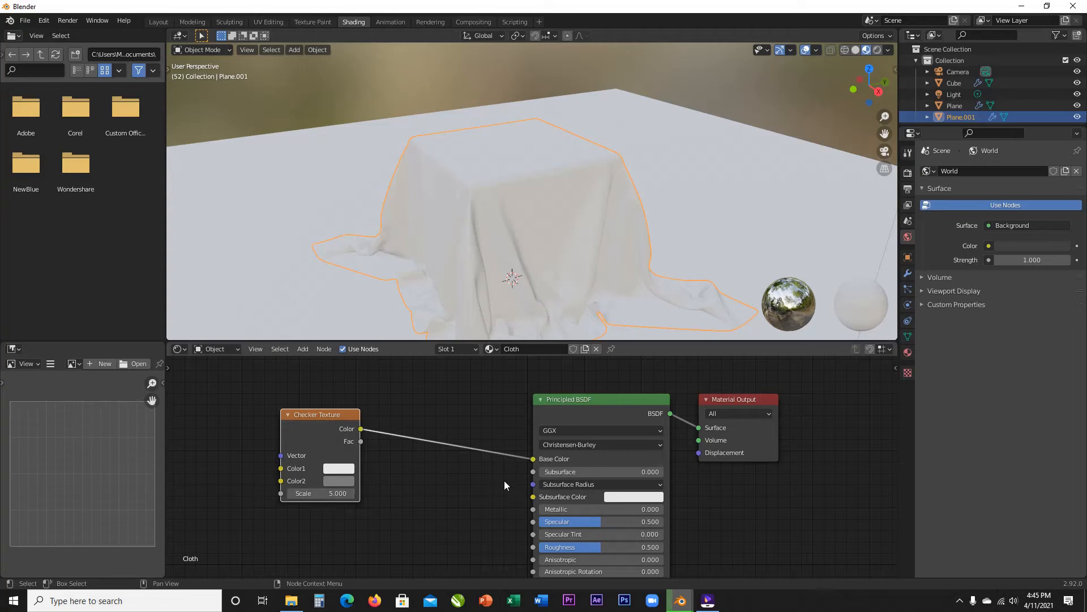
# Step: Try a Checker Texture scale of 10 on the cloth and settle on a scale of 20
pyautogui.moveTo(546, 225); pyautogui.dragTo(403, 390, button='middle')
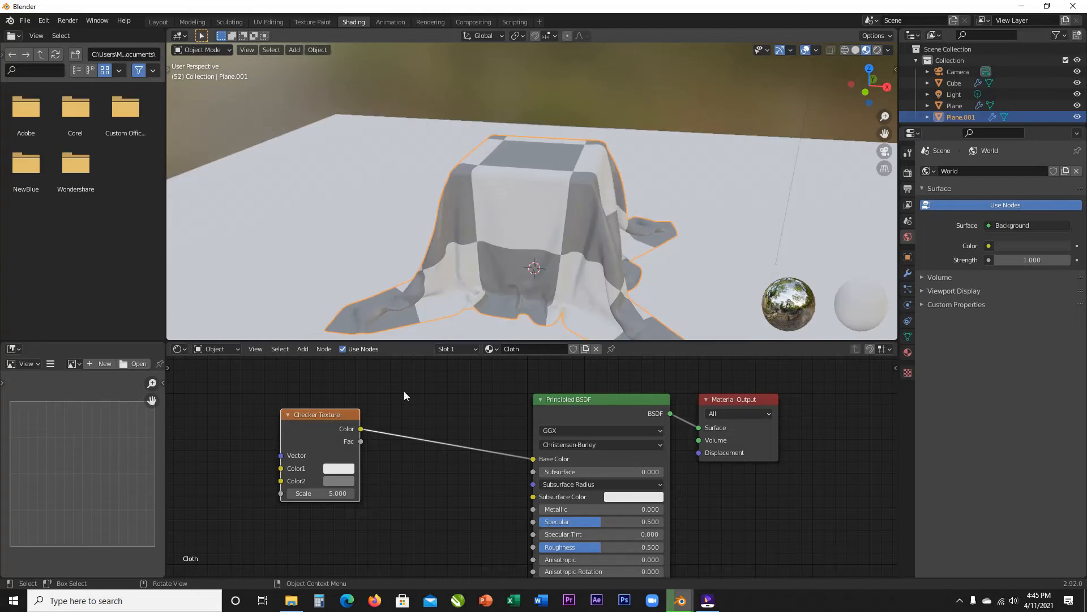
pyautogui.click(323, 493)
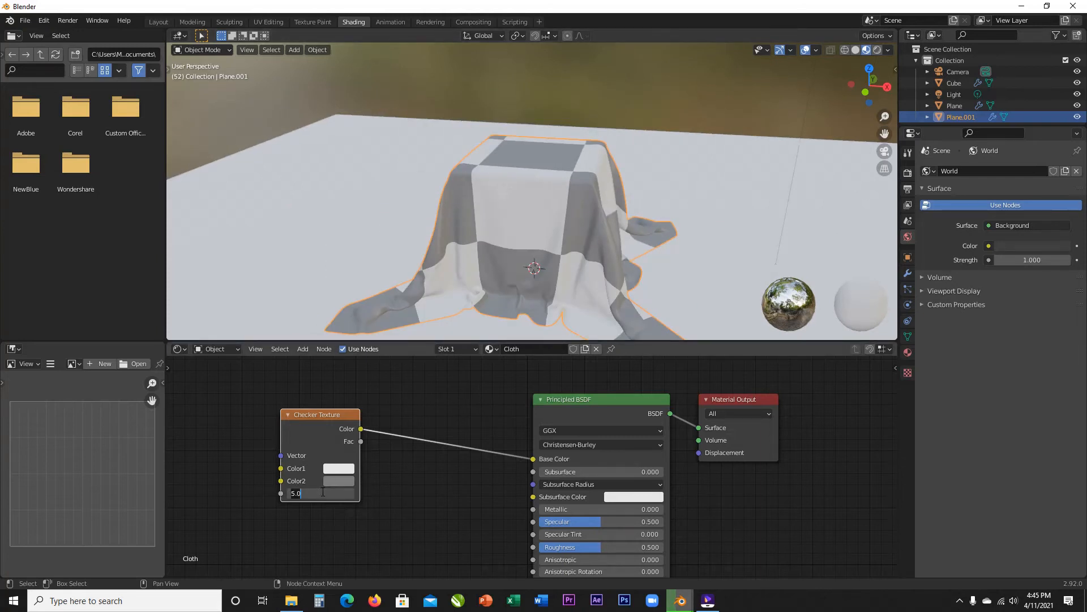
pyautogui.write('10')
pyautogui.press('Return')
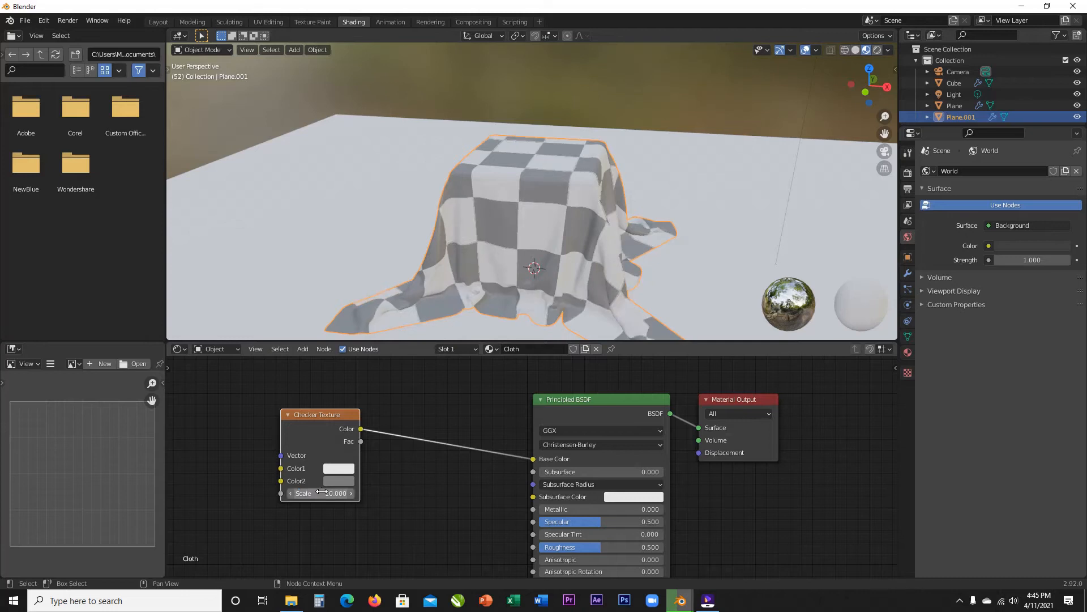
pyautogui.click(322, 491)
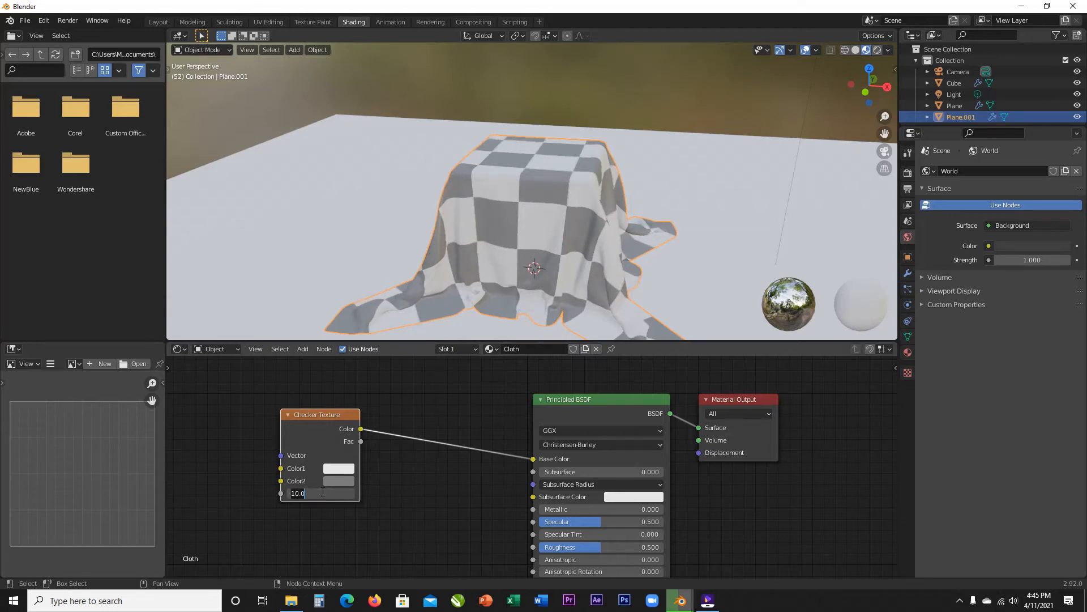
pyautogui.write('20')
pyautogui.press('Return')
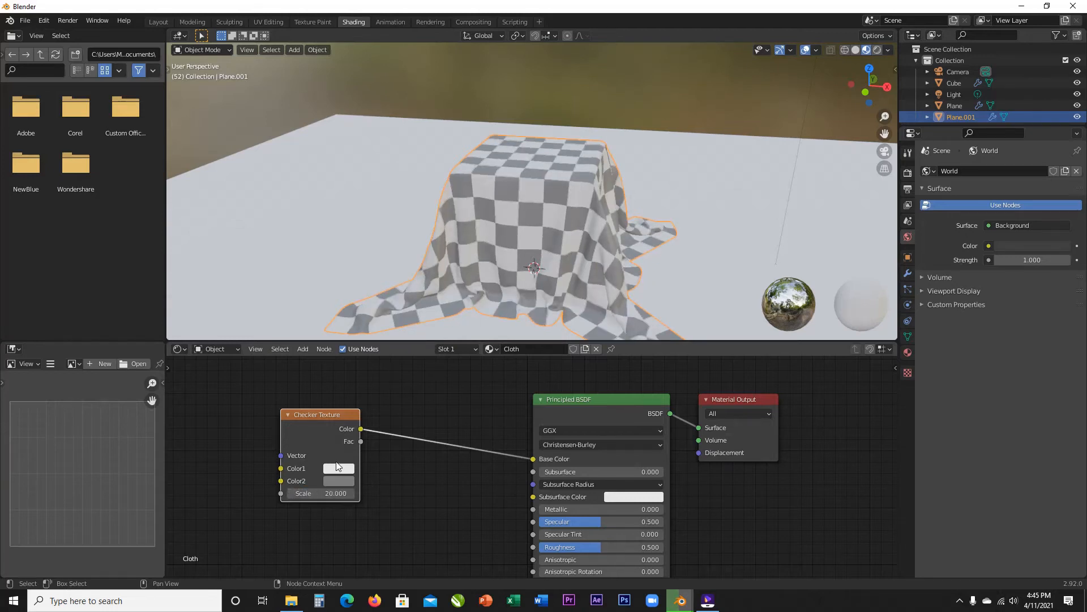
# Step: Set the Checker Texture's Color1 to green and its Color2 to a full-brightness purple
pyautogui.click(338, 468)
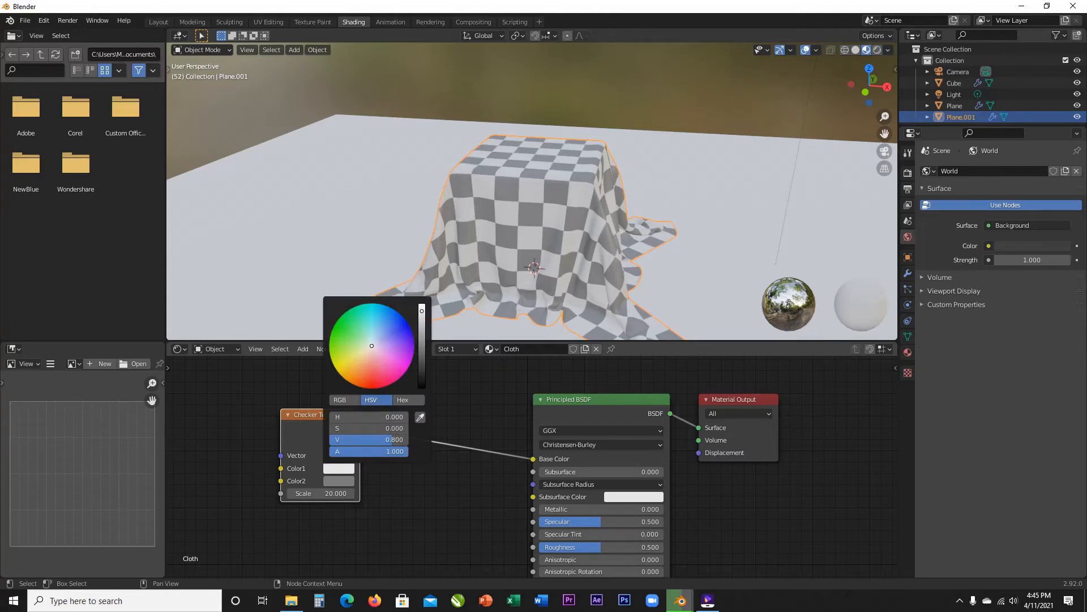
pyautogui.moveTo(372, 345)
pyautogui.mouseDown()
pyautogui.moveTo(344, 347)
pyautogui.moveTo(346, 336)
pyautogui.mouseUp()
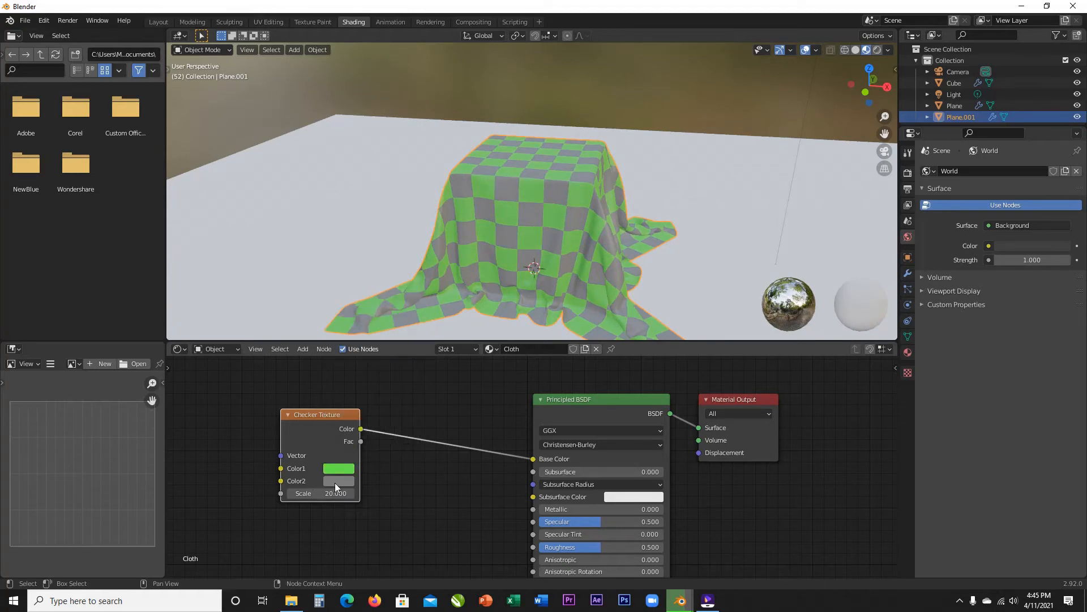
pyautogui.click(337, 482)
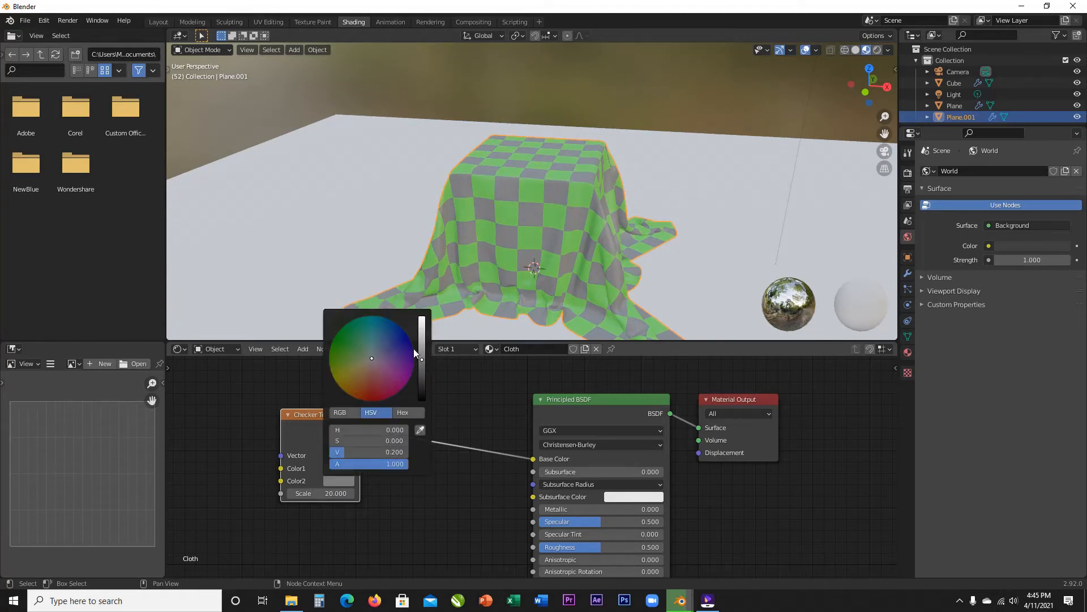
pyautogui.scroll(16, 372, 362)
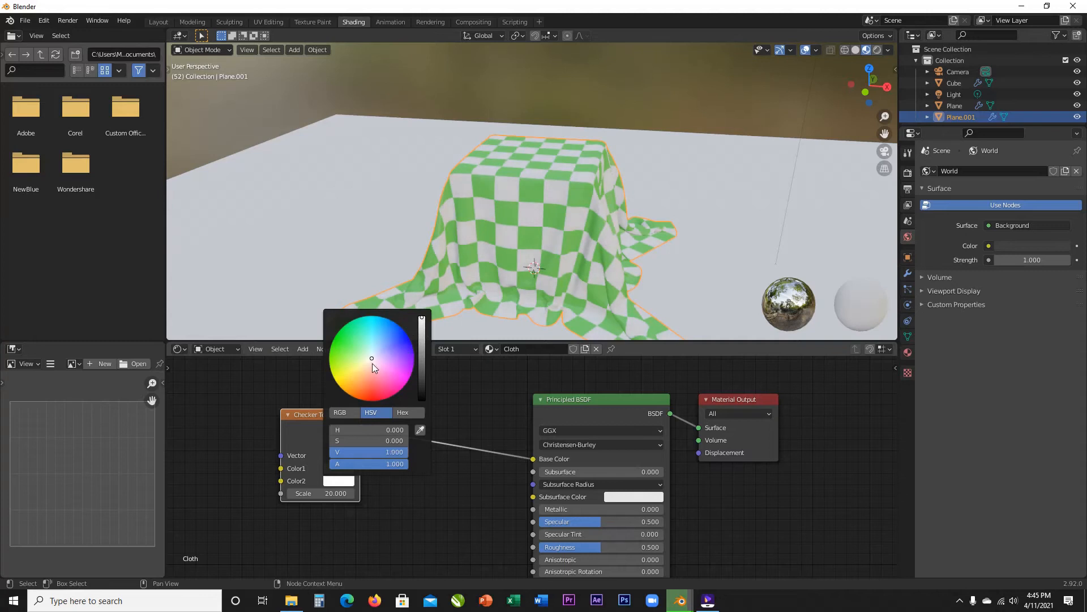
pyautogui.click(399, 354)
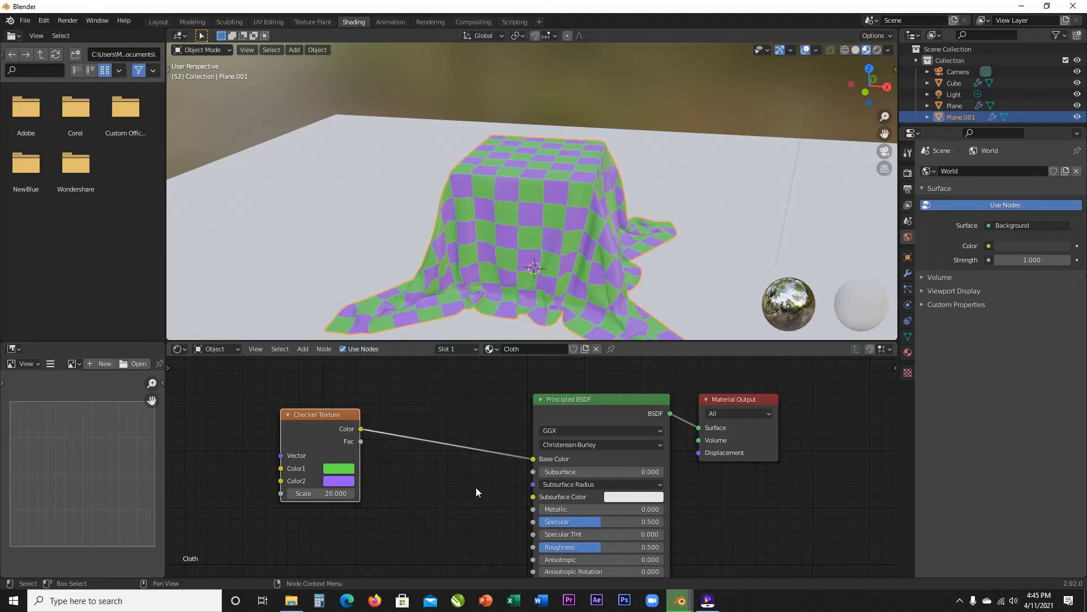
# Step: Return to the Layout workspace and rewind the animation to frame 1
pyautogui.click(166, 22)
pyautogui.moveTo(477, 277)
pyautogui.mouseDown(button='middle')
pyautogui.moveTo(433, 267)
pyautogui.moveTo(488, 276)
pyautogui.mouseUp(button='middle')
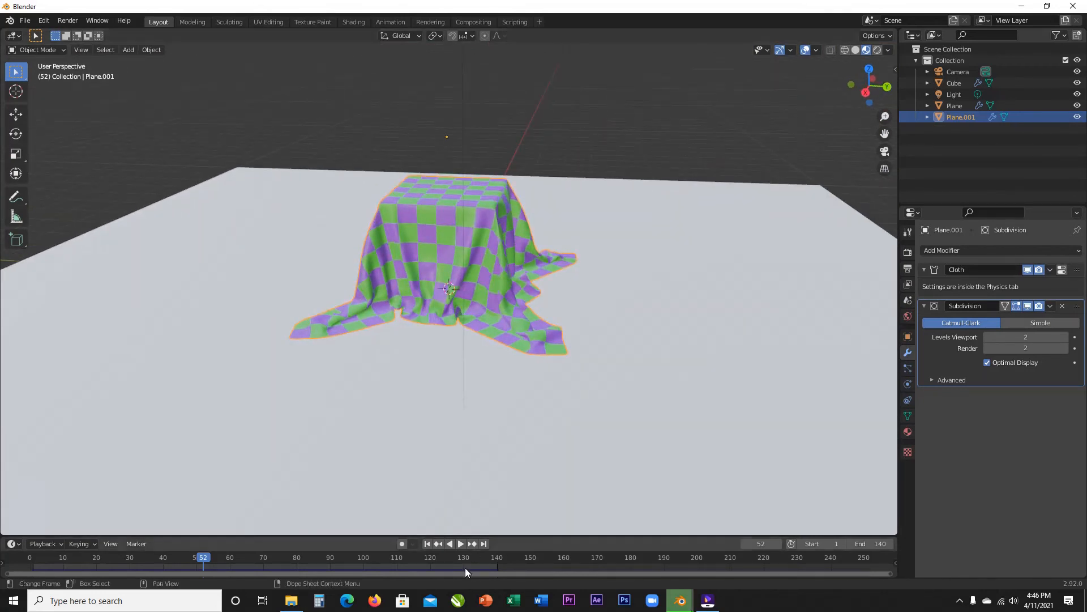
pyautogui.click(428, 542)
# Step: Create a new material for the ground plane and darken its Base Color to grey with a value of 0.111
pyautogui.click(518, 378)
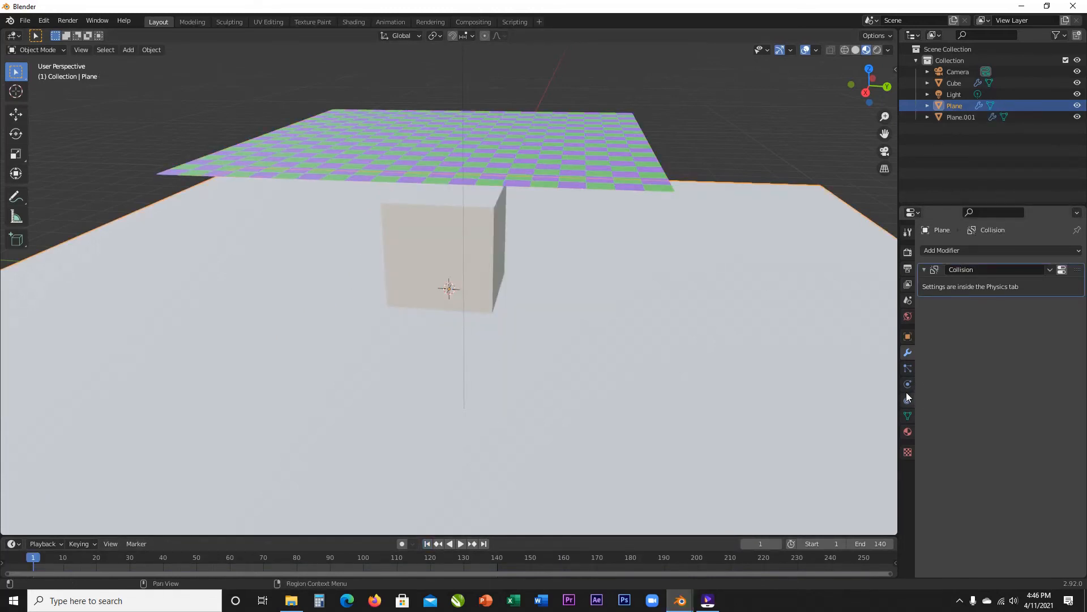
pyautogui.click(908, 432)
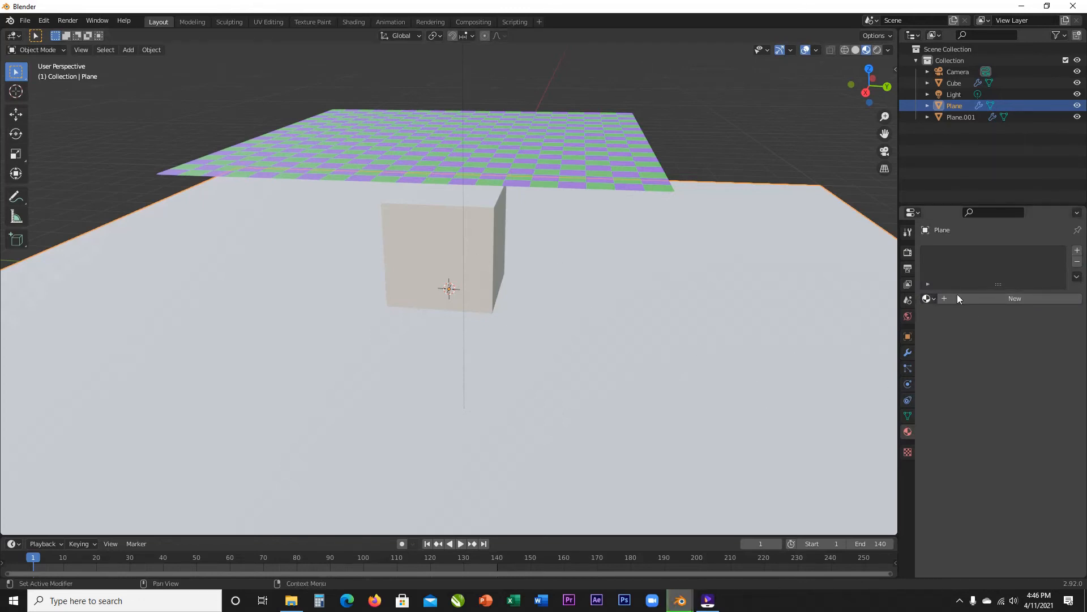
pyautogui.click(993, 298)
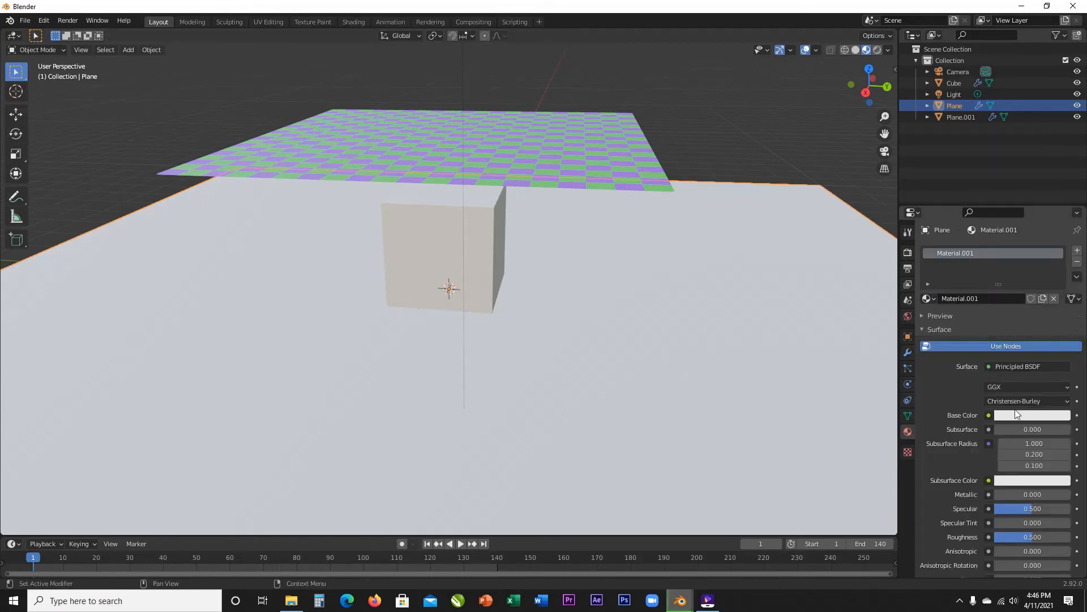
pyautogui.click(1017, 416)
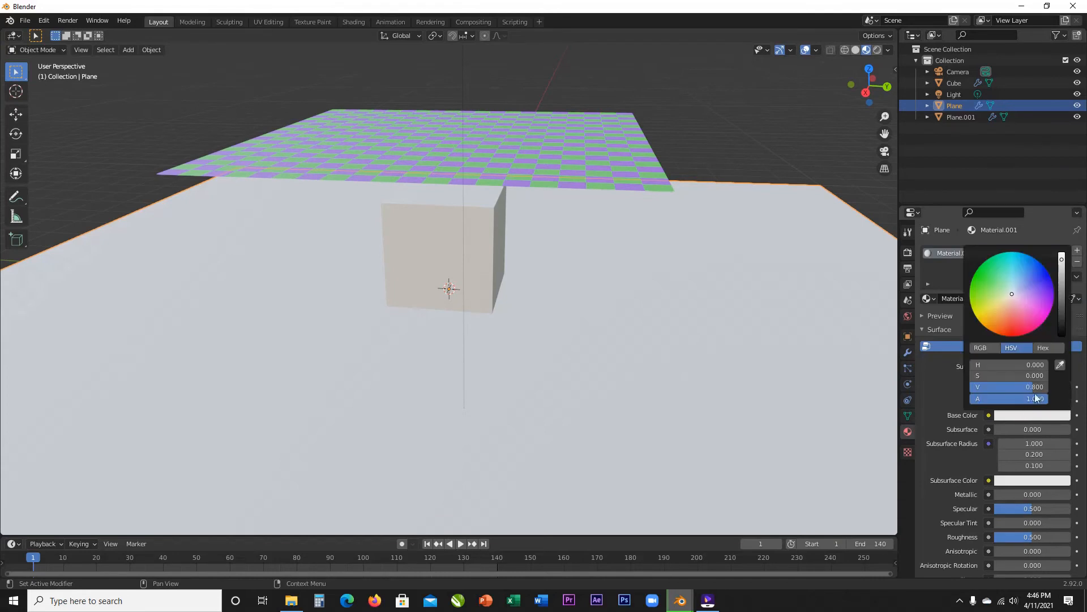
pyautogui.click(1063, 305)
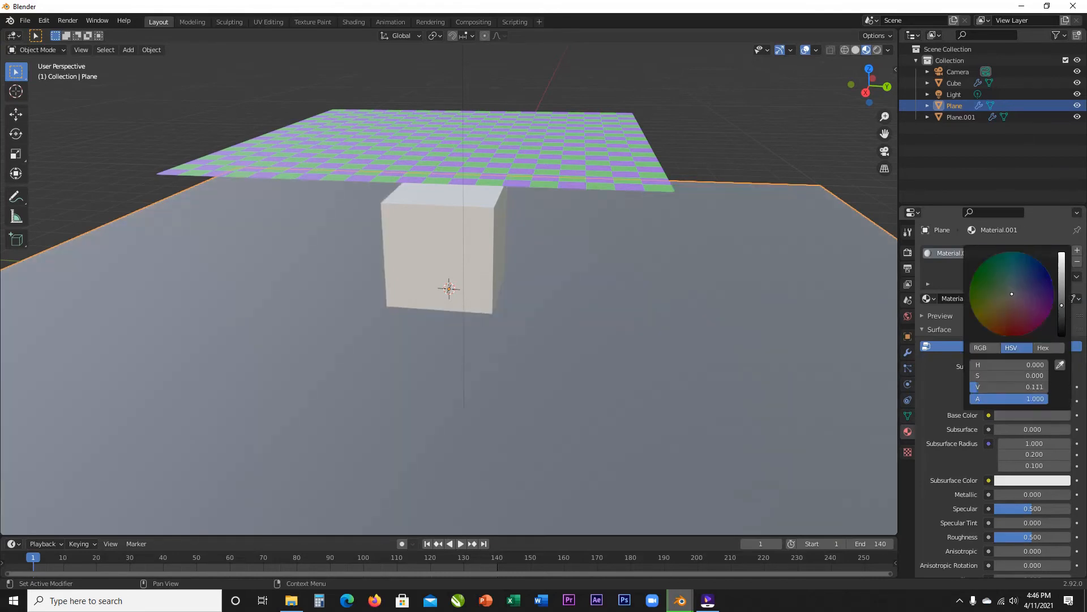
# Step: Set the ground plane material's Metallic to 1.000 and its Roughness to 0.2
pyautogui.scroll(-2, 972, 484)
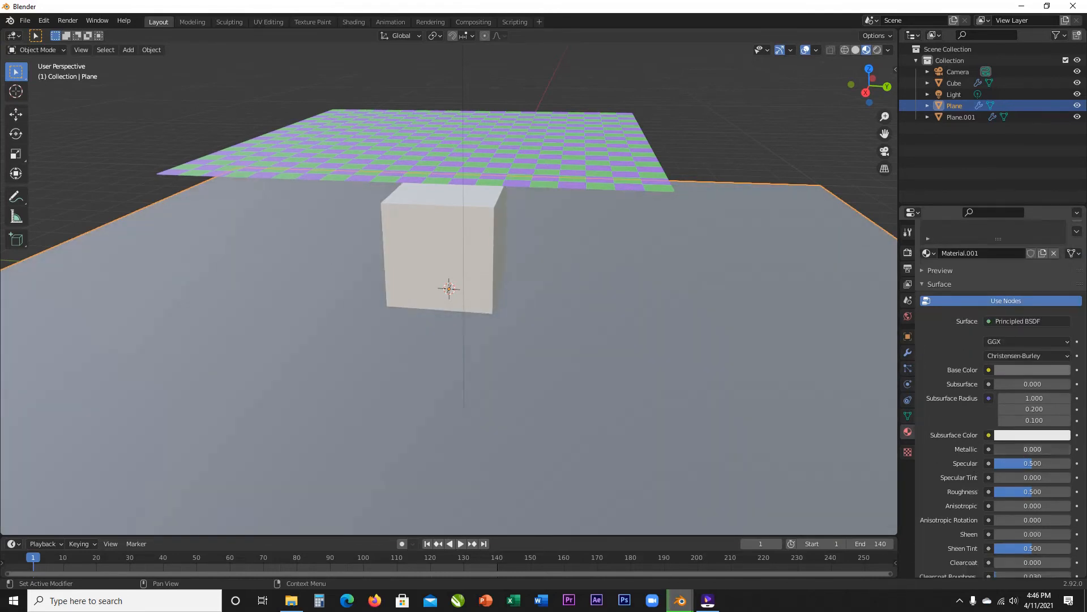
pyautogui.moveTo(1018, 449); pyautogui.dragTo(1049, 450)
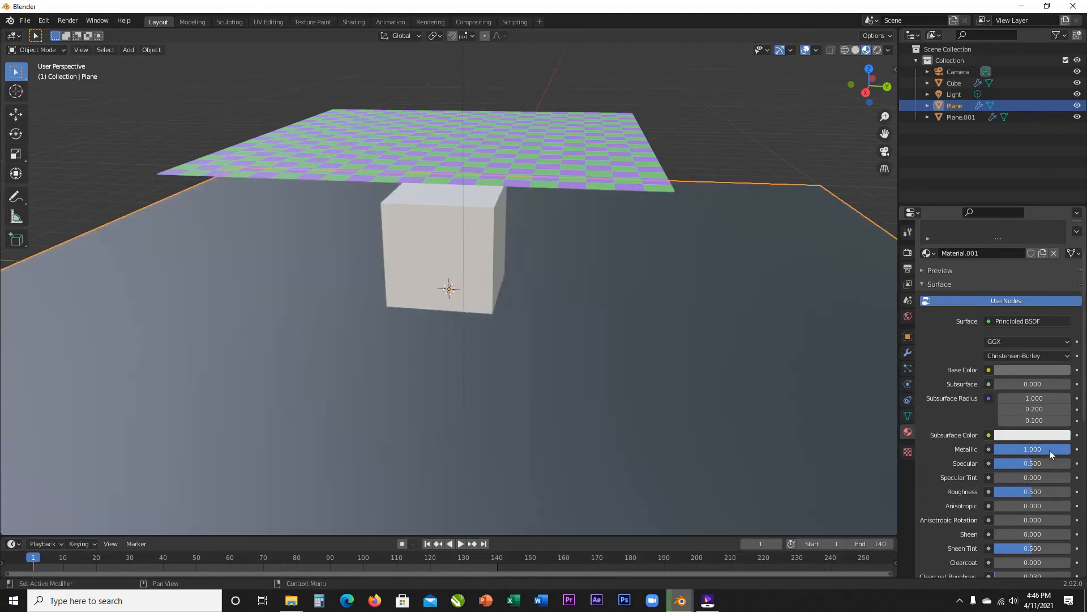
pyautogui.moveTo(547, 355); pyautogui.dragTo(630, 385, button='middle')
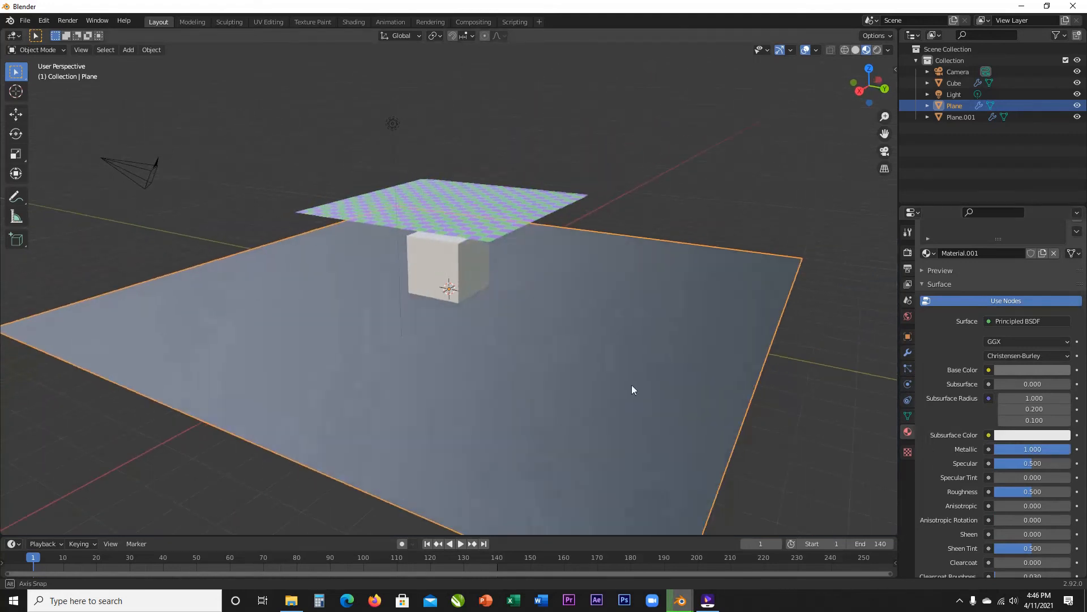
pyautogui.scroll(-2, 1041, 471)
pyautogui.moveTo(1042, 446); pyautogui.dragTo(997, 446)
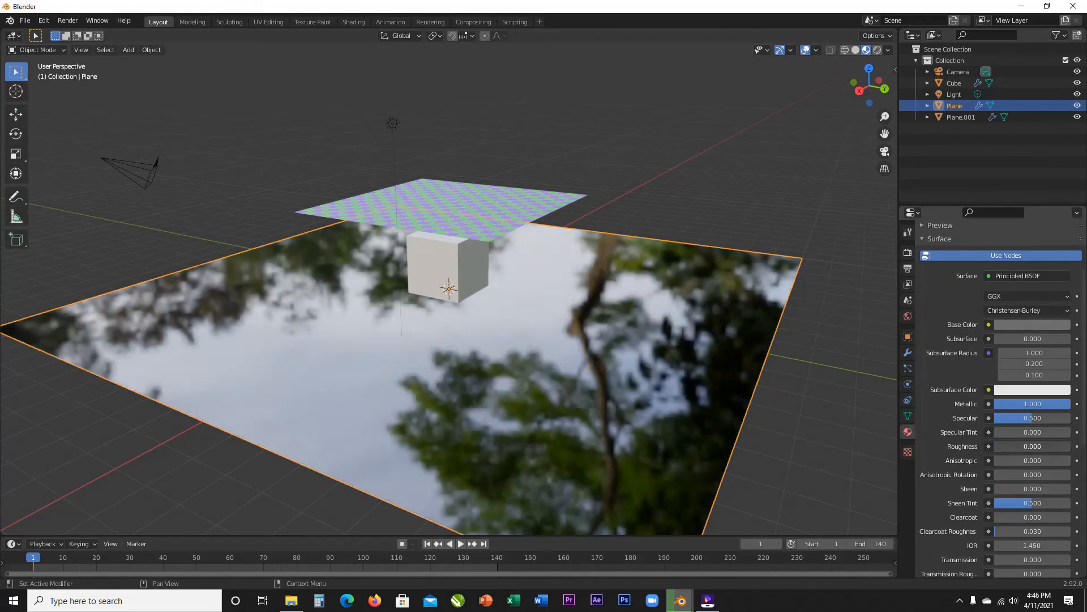
pyautogui.click(993, 446)
pyautogui.click(1004, 446)
pyautogui.write('0.2')
pyautogui.press('Return')
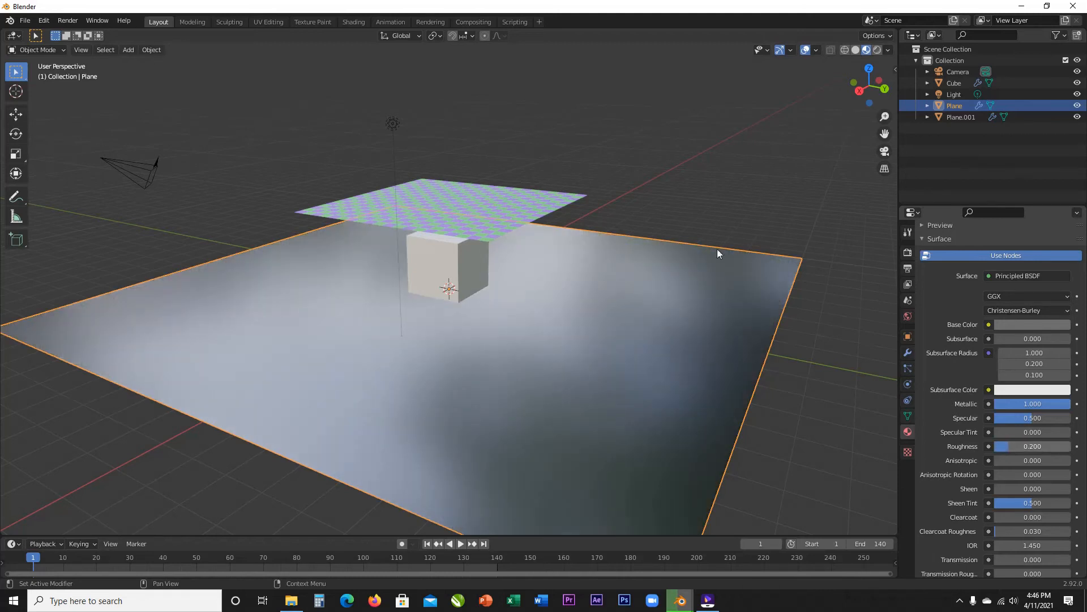
# Step: Set the cube material's Base Color to yellow, with hue 0.149 and saturation 0.955
pyautogui.moveTo(640, 282); pyautogui.dragTo(656, 277, button='middle')
pyautogui.scroll(3, 656, 277)
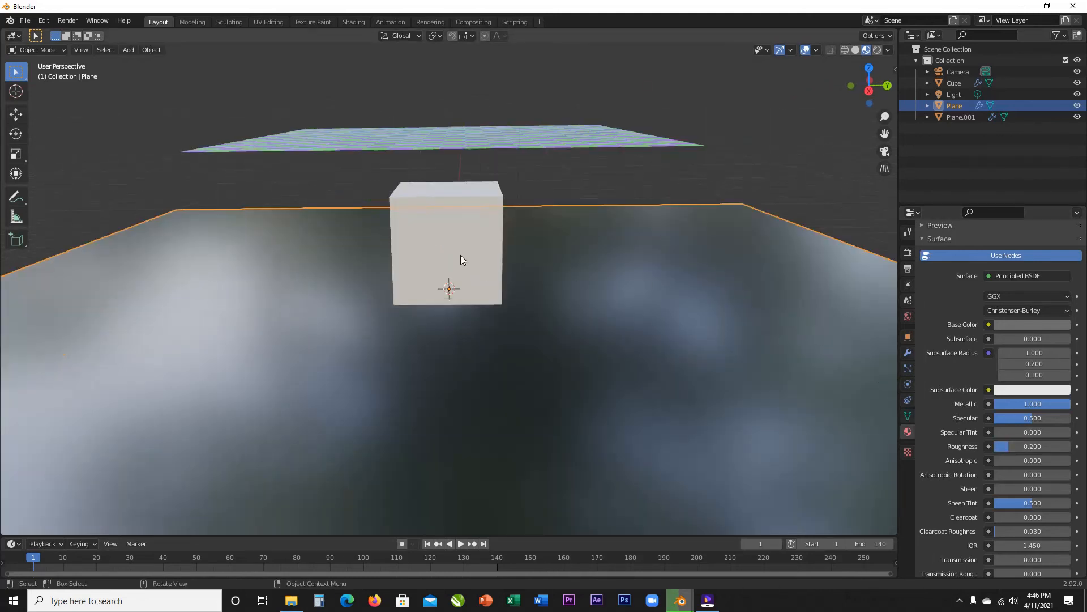
pyautogui.click(461, 255)
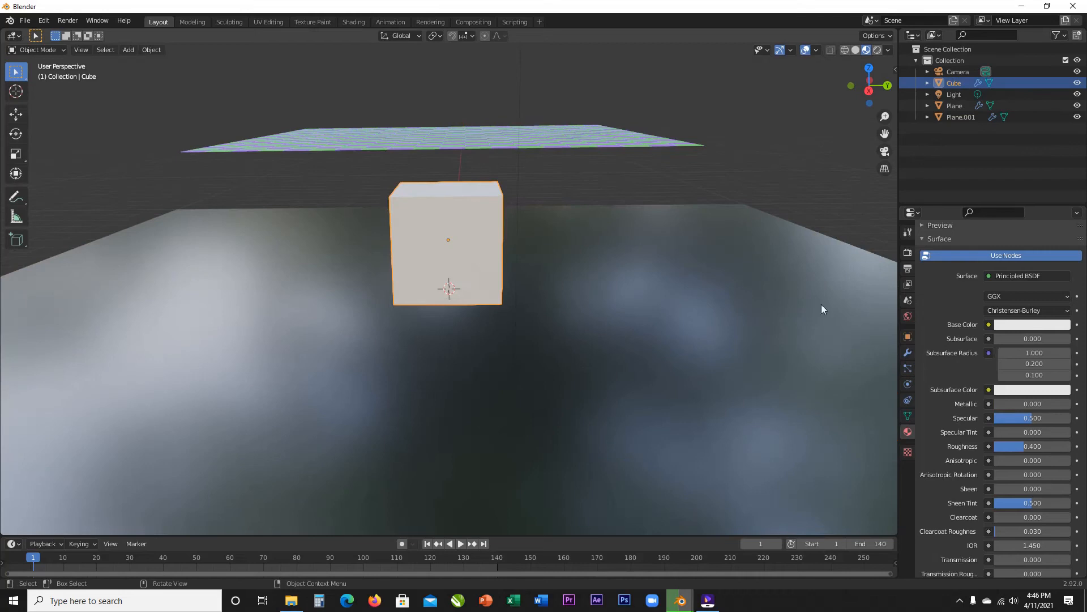
pyautogui.click(1029, 324)
pyautogui.click(984, 221)
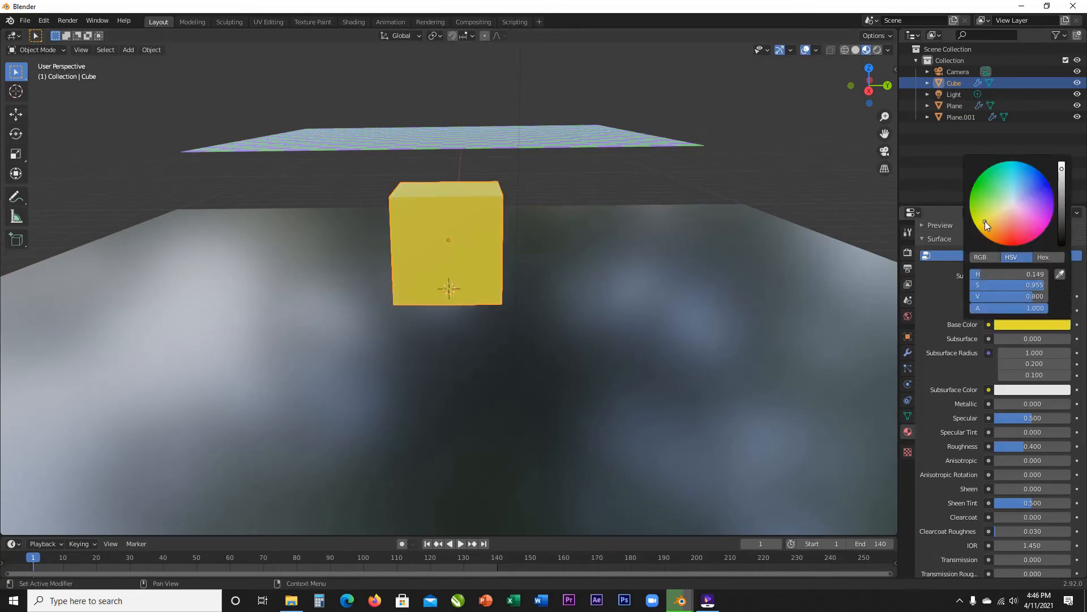
# Step: Switch the viewport to Rendered shading and examine how the light falls on the cloth, cube and ground plane
pyautogui.moveTo(634, 321); pyautogui.dragTo(647, 325, button='middle')
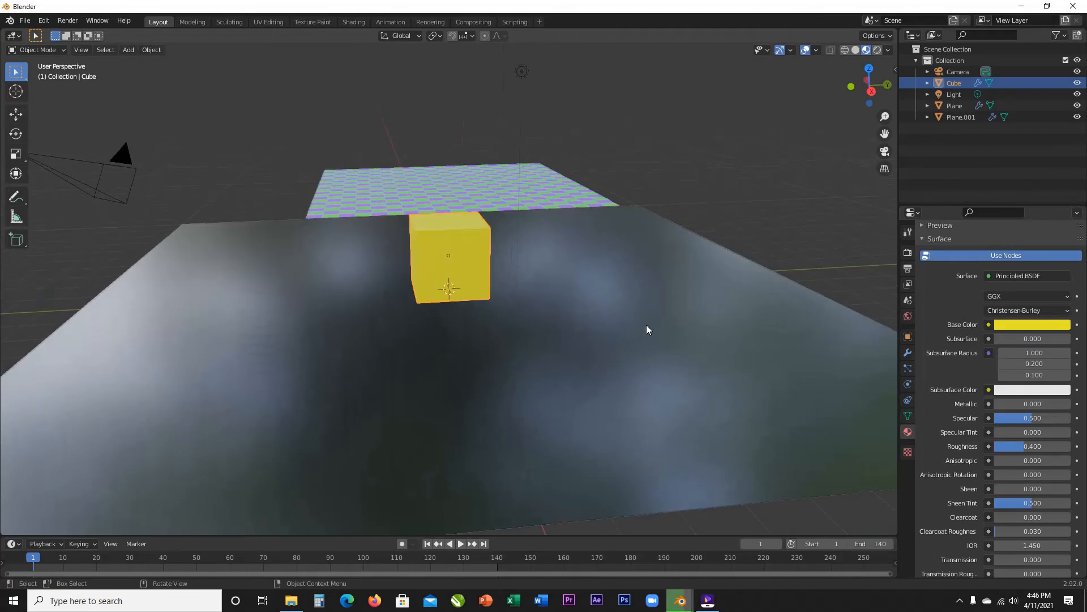
pyautogui.click(877, 50)
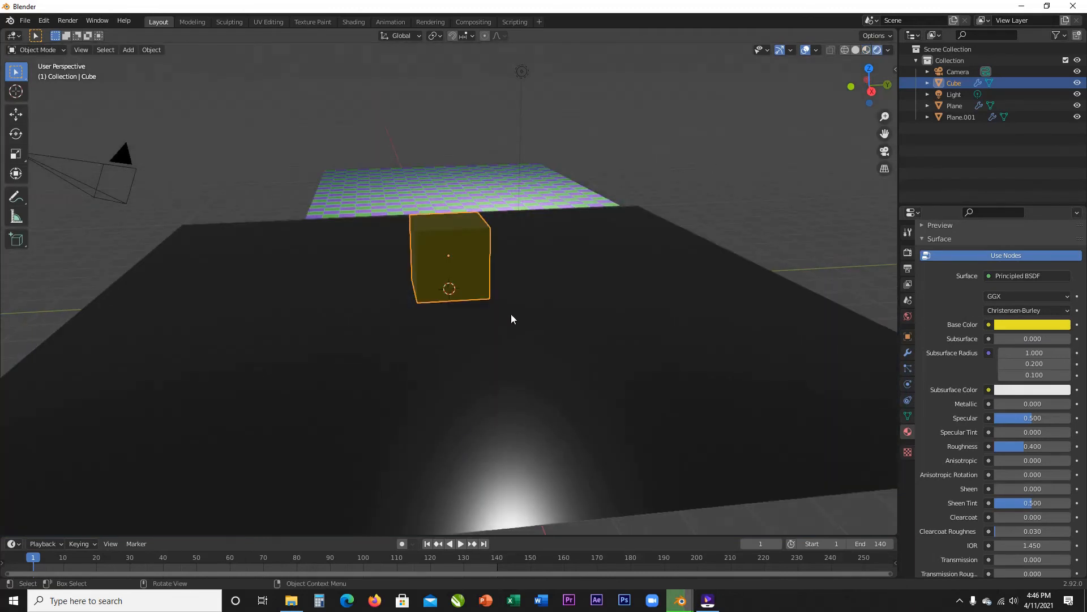
pyautogui.moveTo(512, 318); pyautogui.dragTo(569, 435, button='middle')
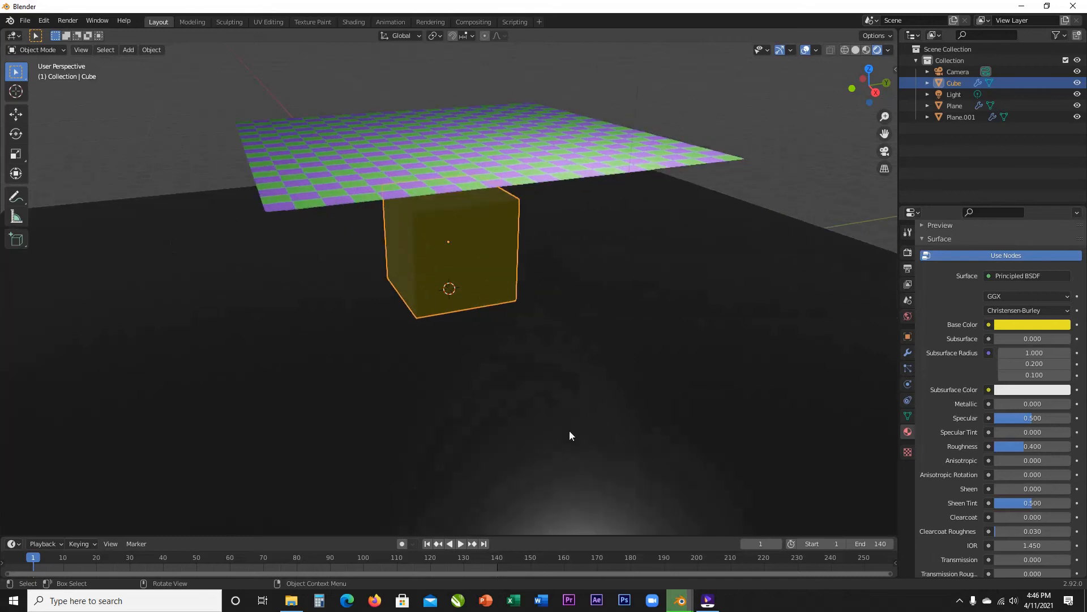
pyautogui.moveTo(678, 594)
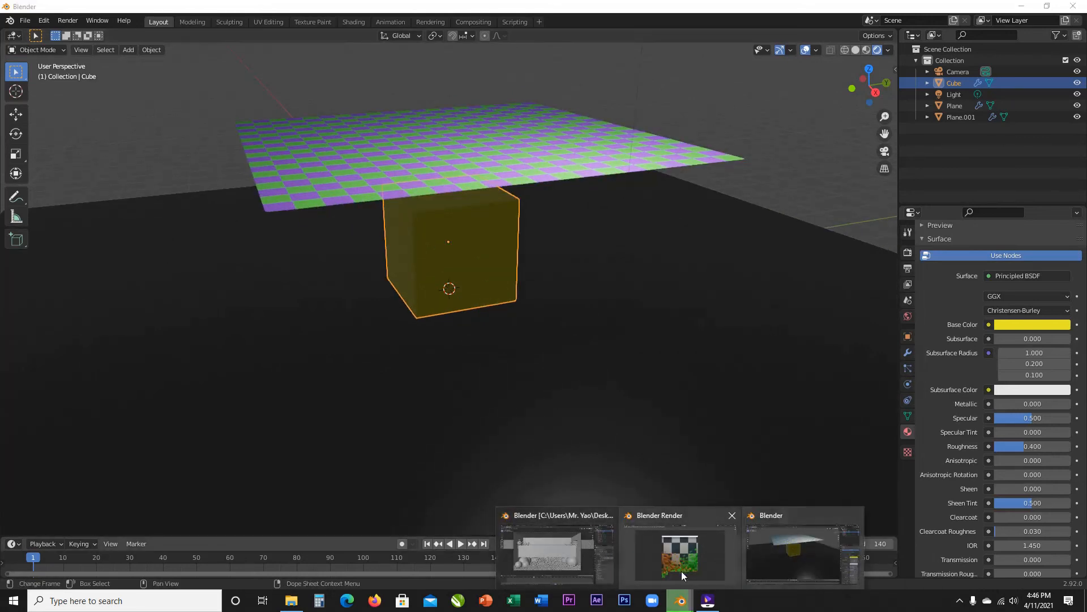
pyautogui.scroll(-5, 421, 277)
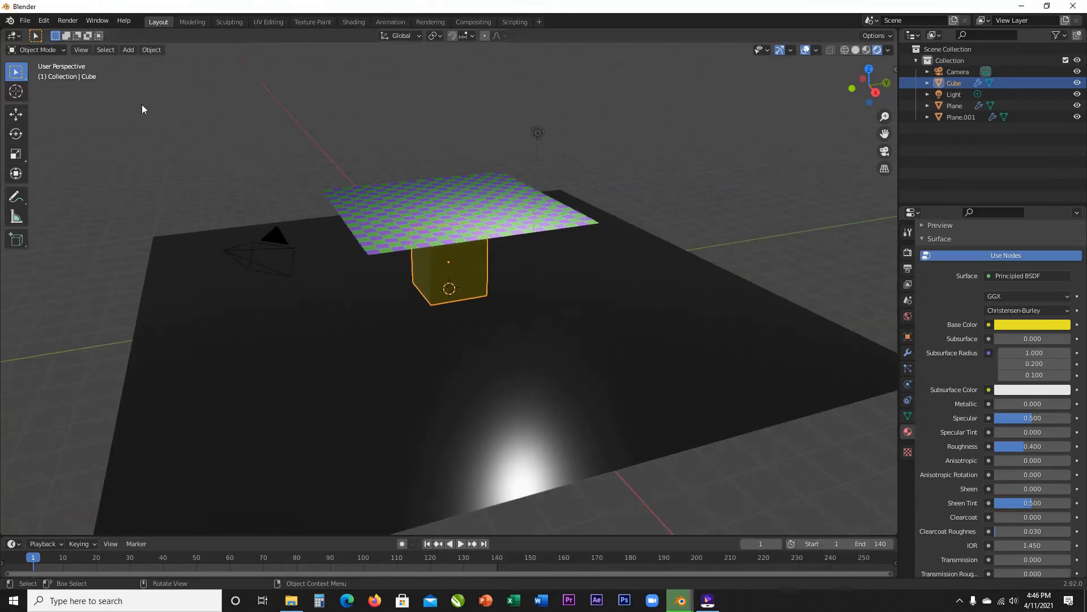
pyautogui.scroll(4, 439, 305)
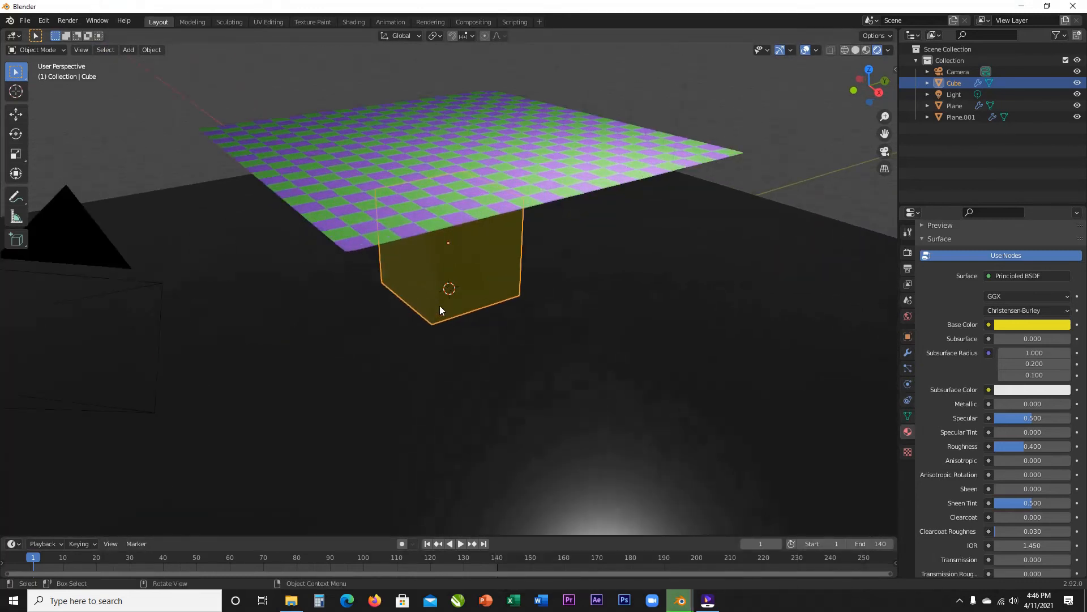
pyautogui.scroll(-4, 439, 305)
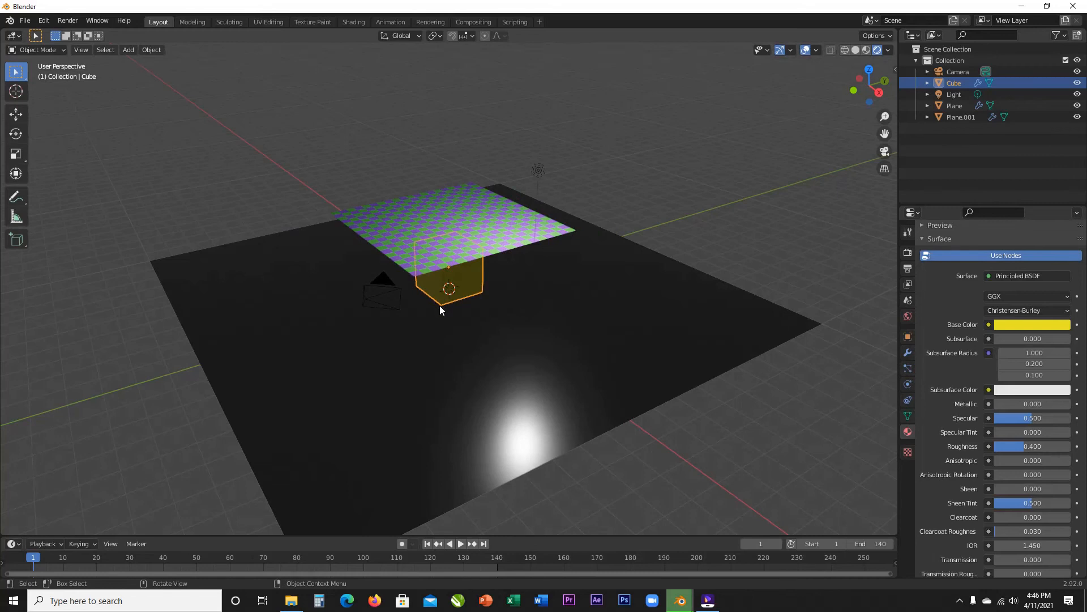
# Step: Check the framing through the camera, and examine the rendered cube and ground plane from several angles outside it
pyautogui.press('KP_0')
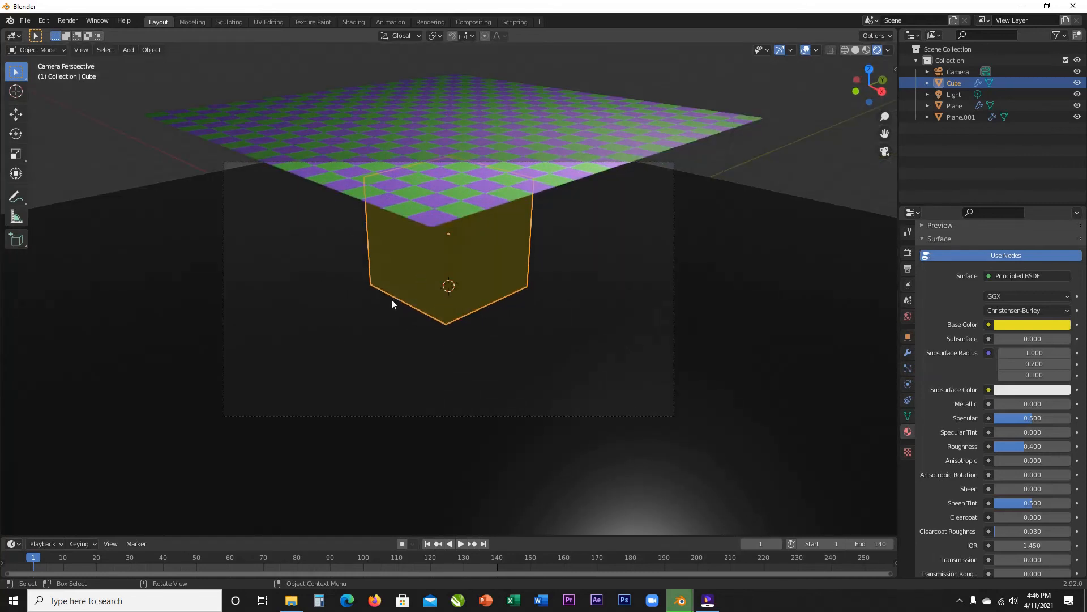
pyautogui.press('KP_0')
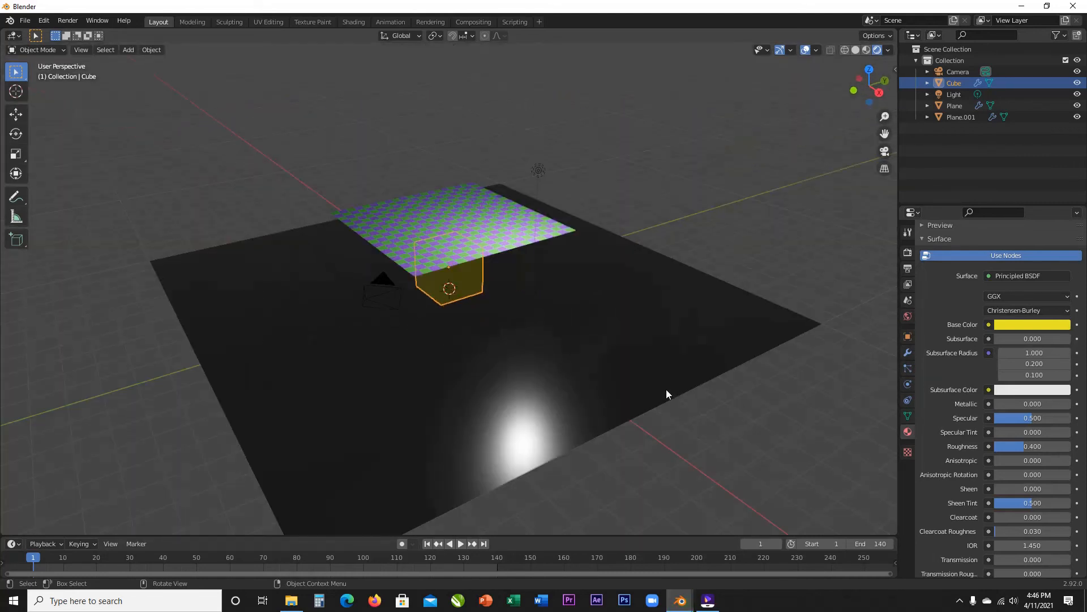
pyautogui.moveTo(664, 385)
pyautogui.mouseDown(button='middle')
pyautogui.moveTo(601, 381)
pyautogui.moveTo(649, 385)
pyautogui.mouseUp(button='middle')
pyautogui.scroll(10, 651, 385)
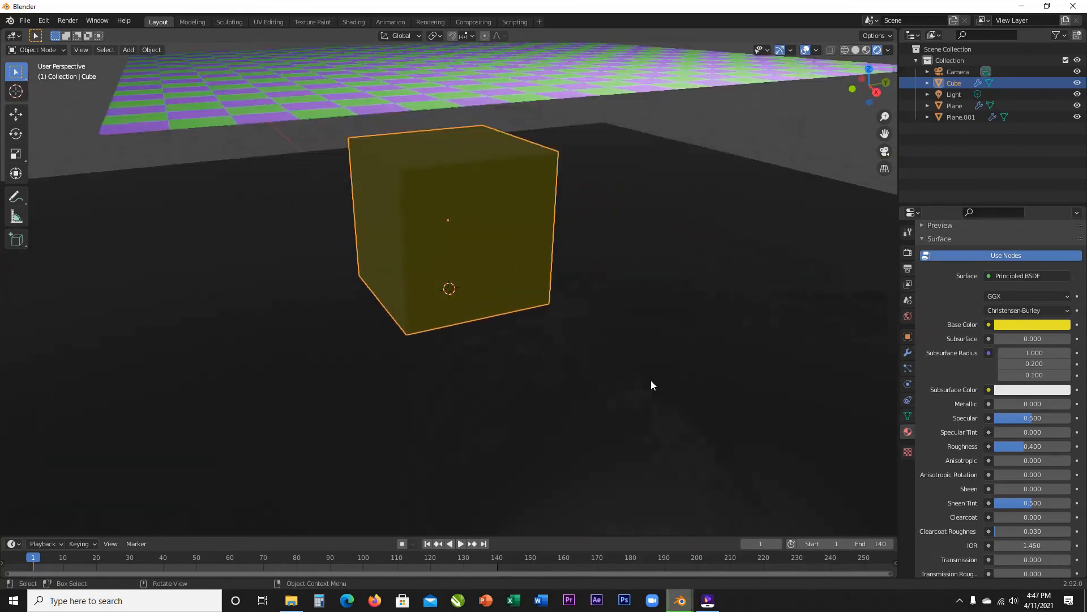
pyautogui.scroll(-5, 651, 379)
pyautogui.moveTo(651, 380); pyautogui.dragTo(563, 362, button='middle')
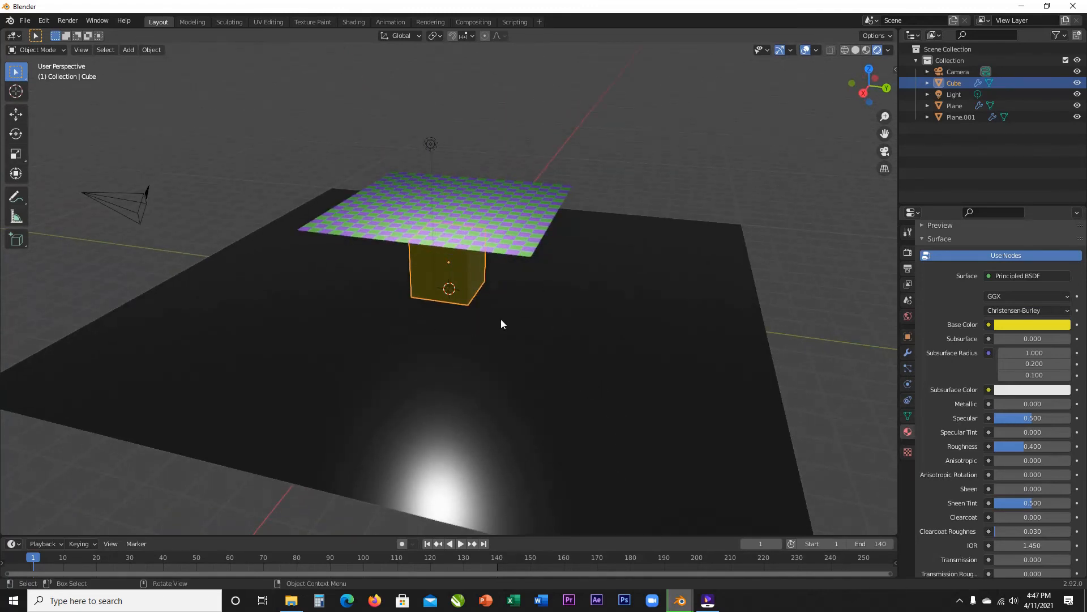
pyautogui.moveTo(500, 324)
pyautogui.mouseDown(button='middle')
pyautogui.moveTo(449, 323)
pyautogui.moveTo(483, 331)
pyautogui.mouseUp(button='middle')
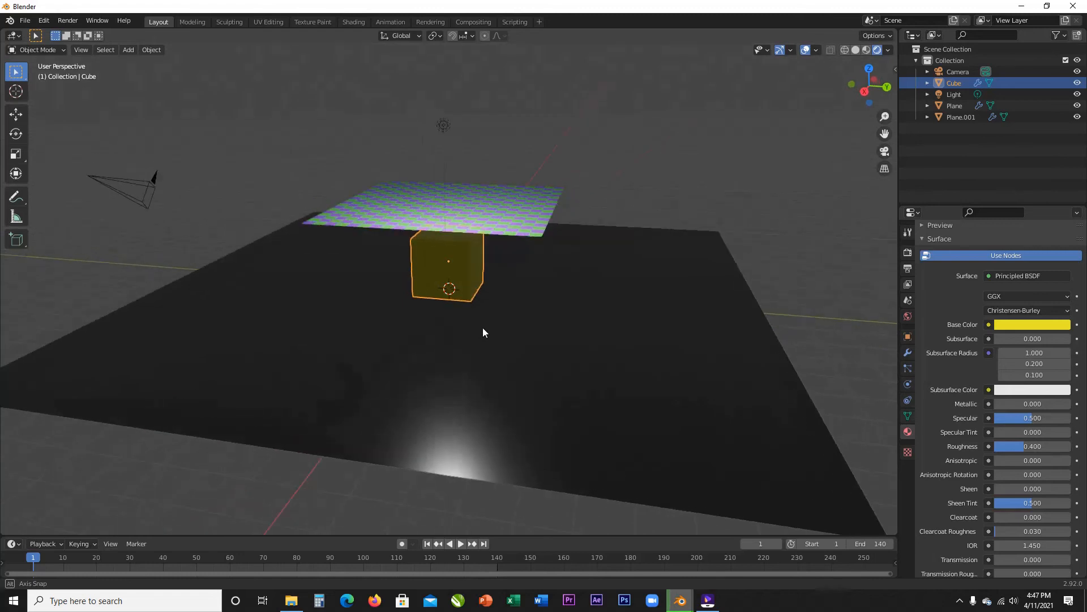
pyautogui.scroll(3, 439, 312)
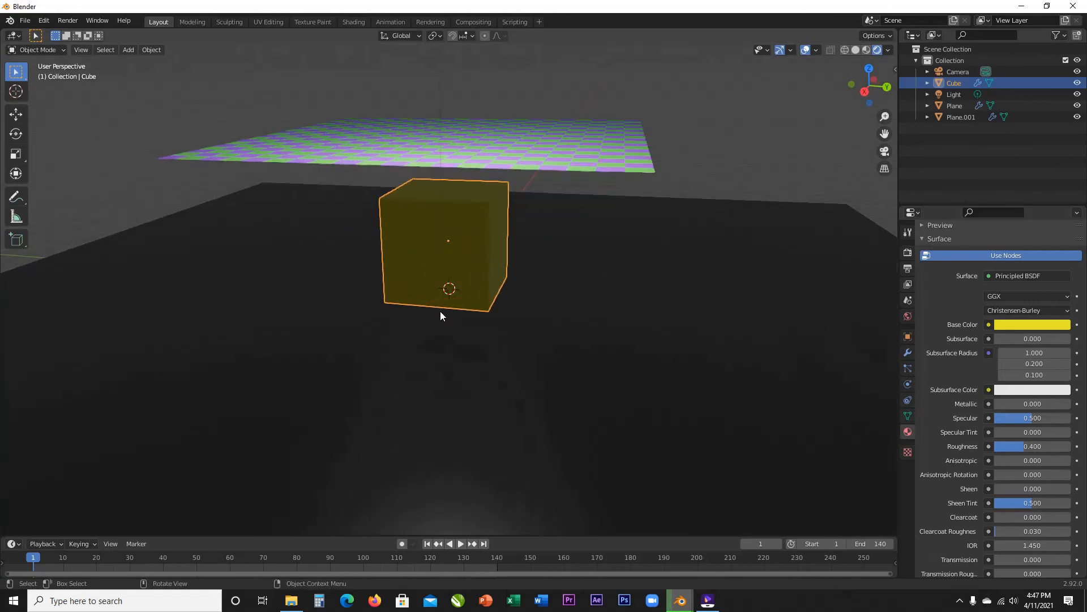
pyautogui.moveTo(447, 310); pyautogui.dragTo(534, 274, button='middle')
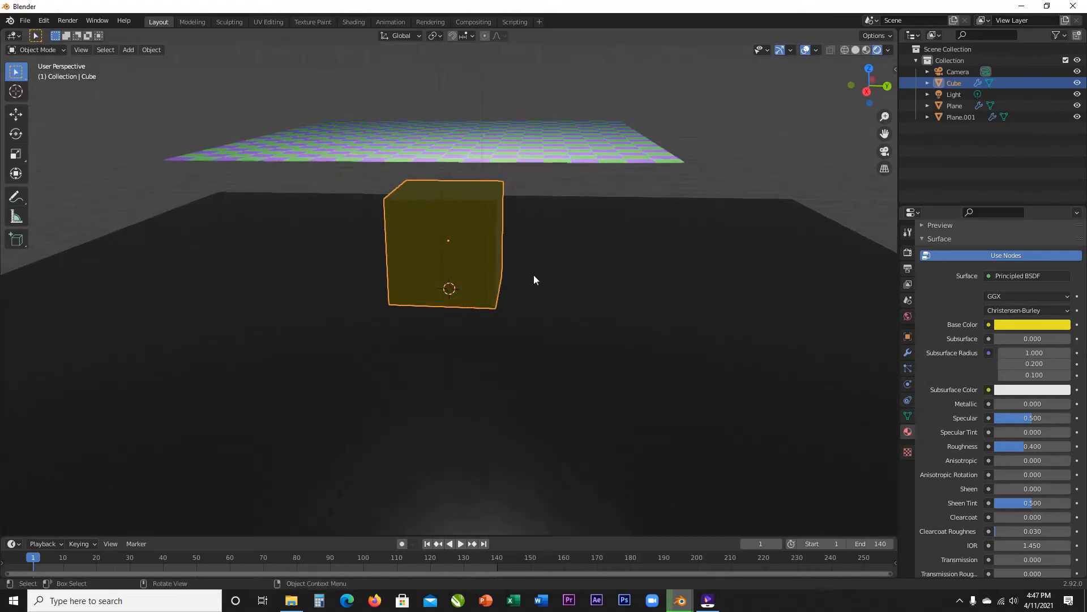
# Step: Set the world background's Color to an Environment Texture and open a maximized file browser for its image
pyautogui.click(908, 316)
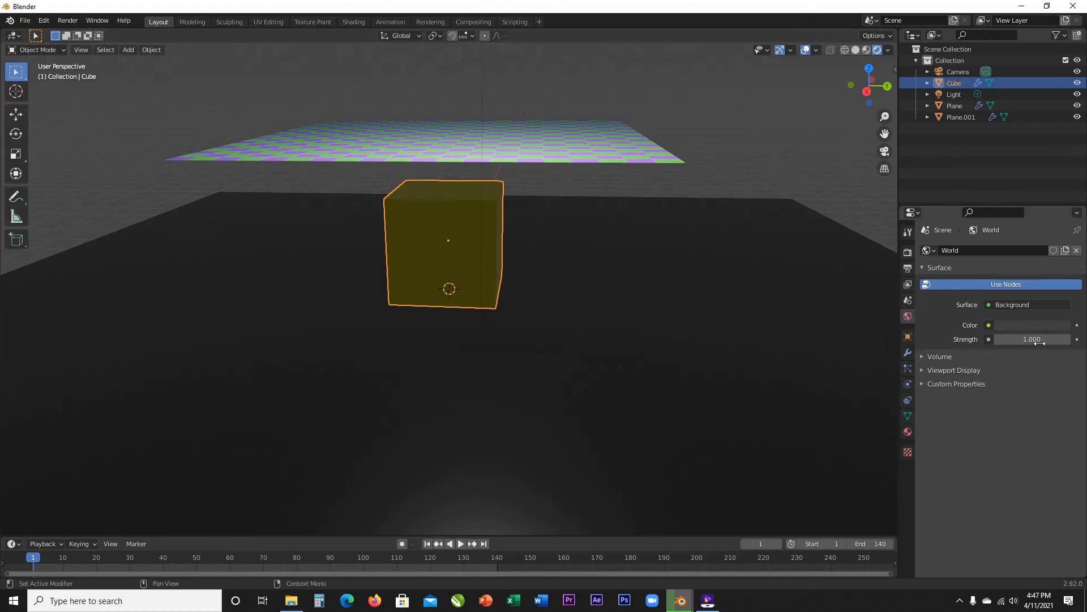
pyautogui.click(990, 327)
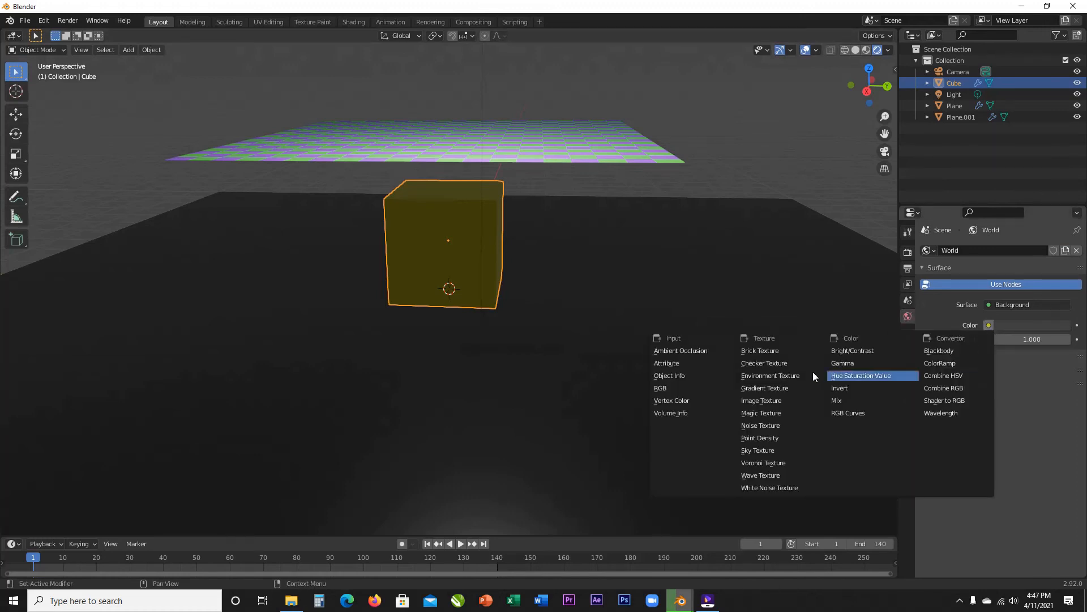
pyautogui.click(994, 323)
pyautogui.click(989, 326)
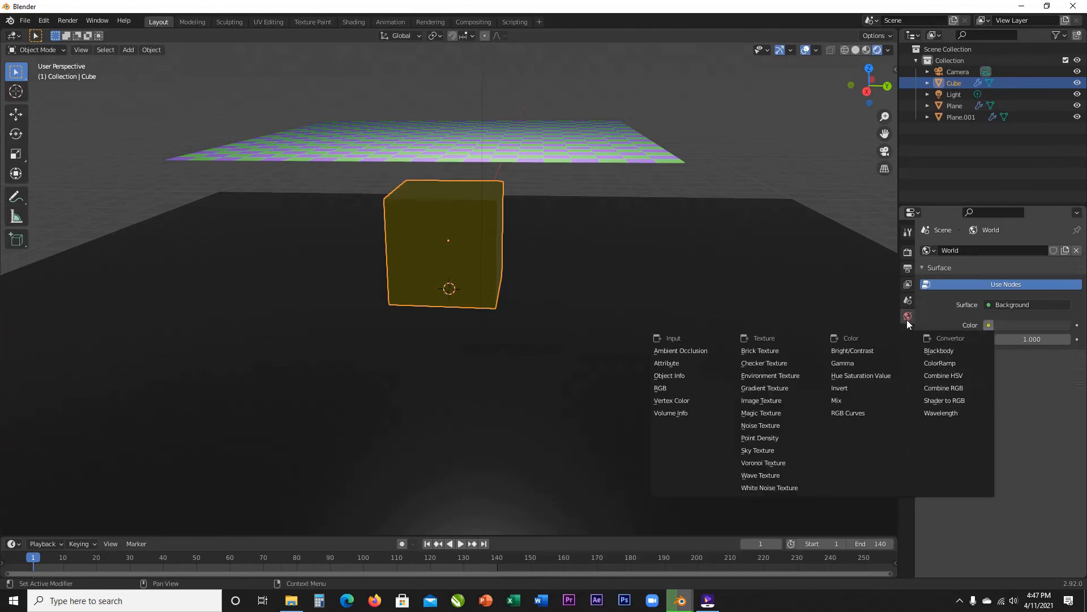
pyautogui.click(906, 319)
pyautogui.click(989, 325)
pyautogui.click(770, 375)
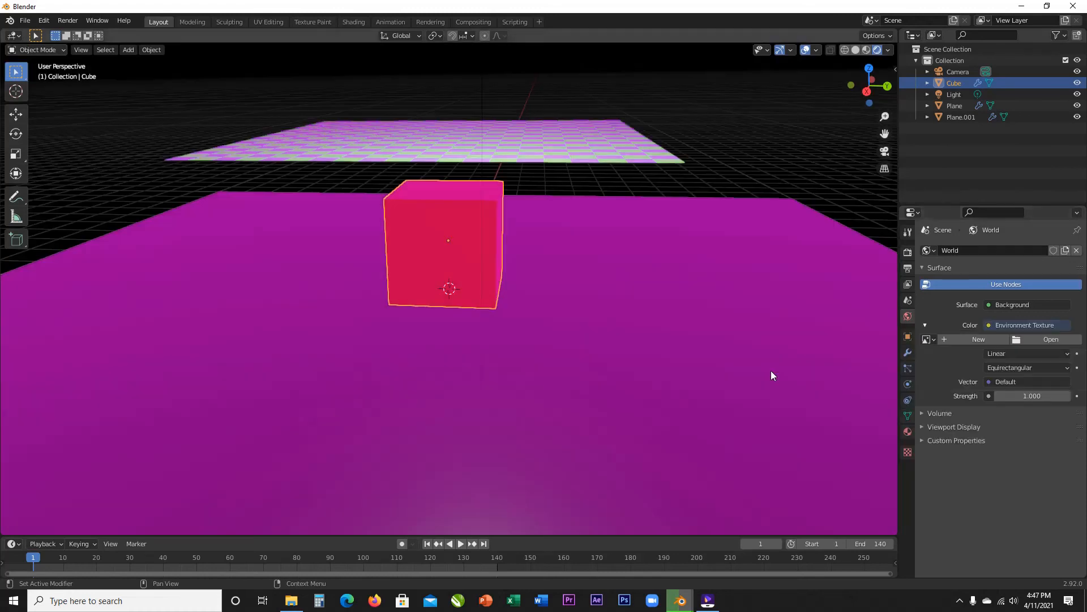
pyautogui.click(1049, 339)
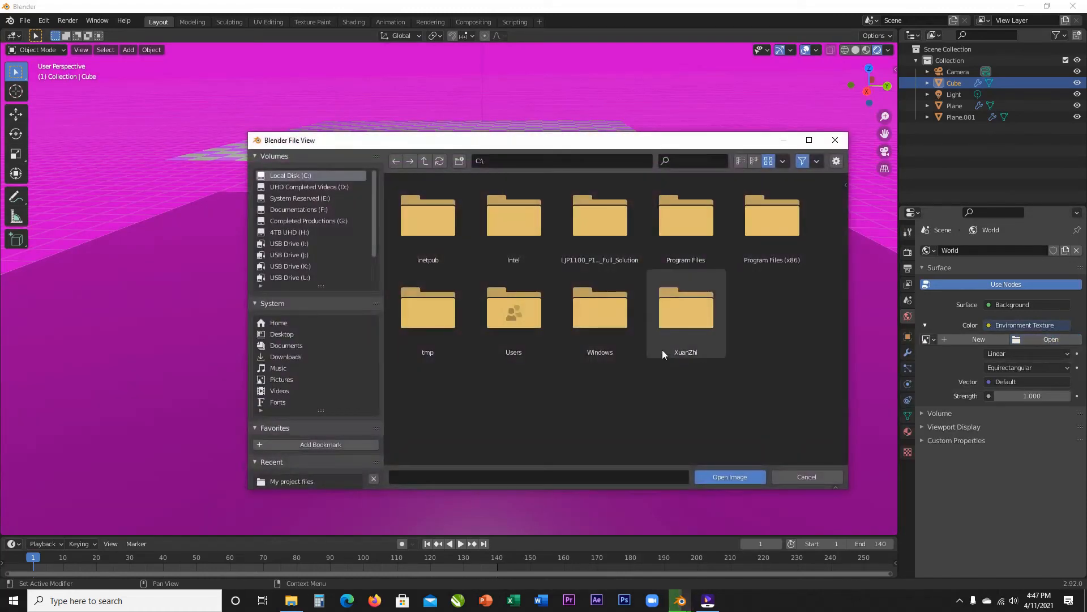
pyautogui.click(808, 140)
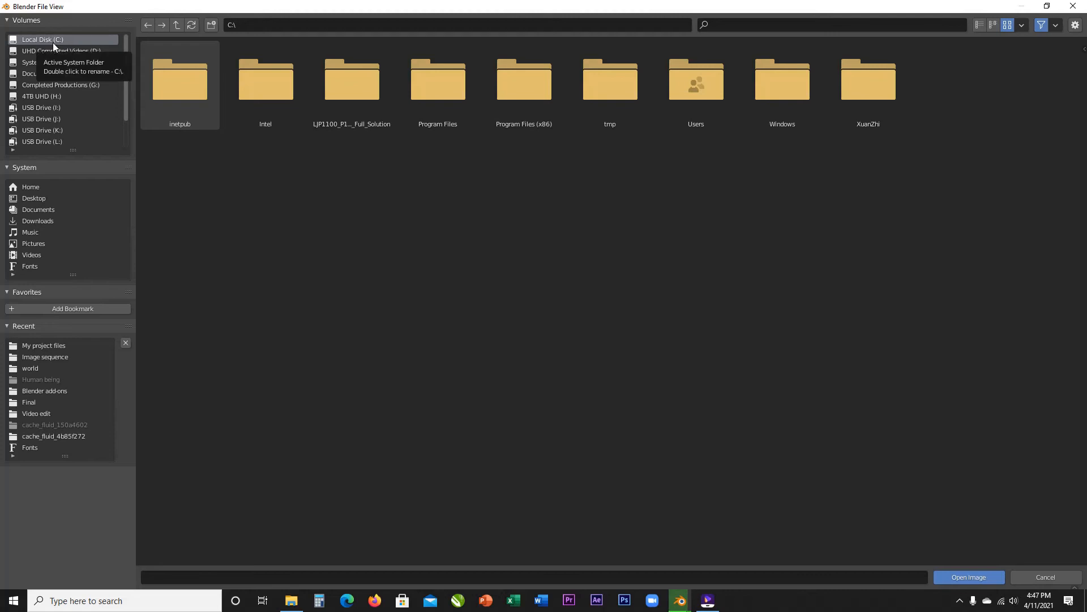
pyautogui.click(177, 26)
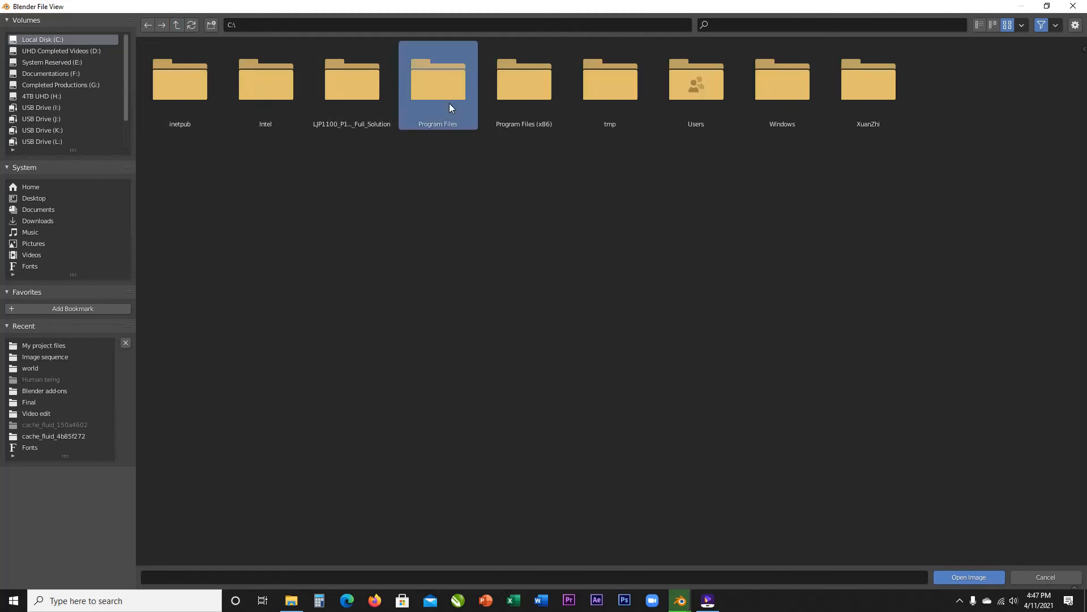
pyautogui.doubleClick(450, 103)
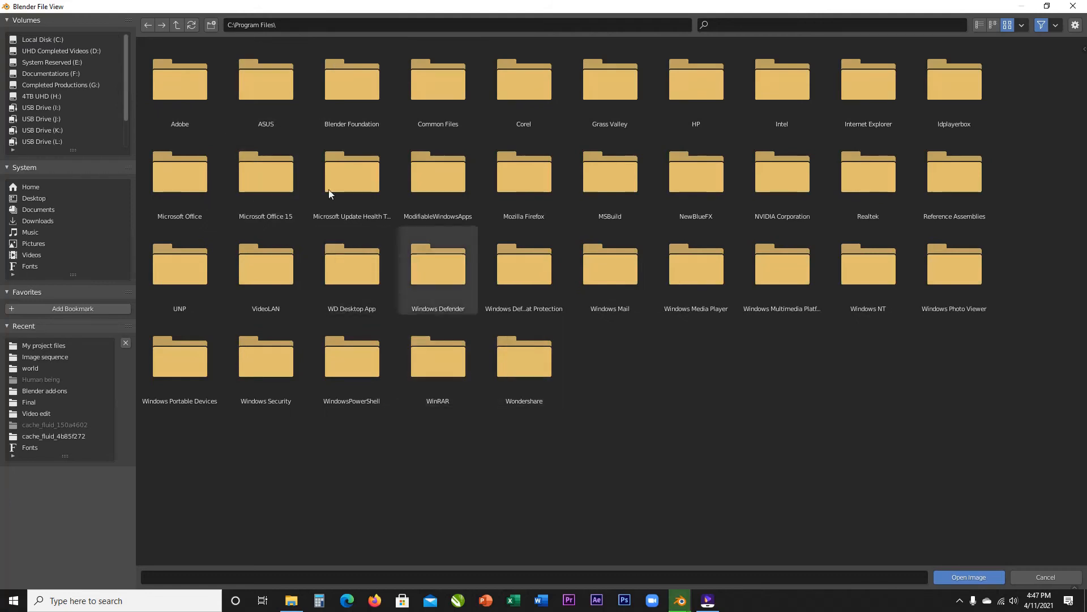
pyautogui.click(181, 27)
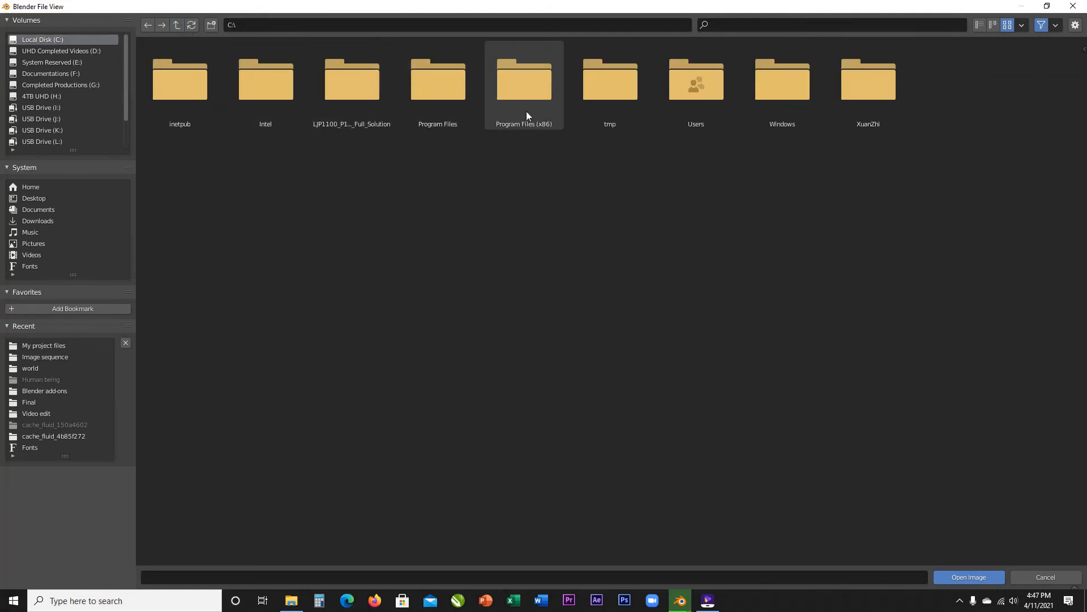
pyautogui.doubleClick(509, 108)
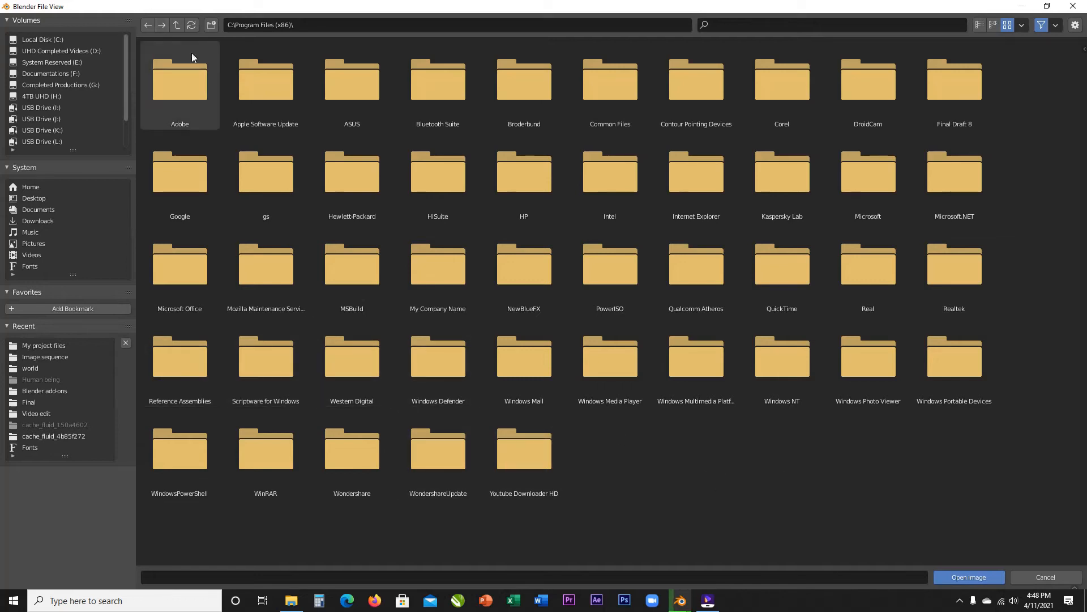
pyautogui.click(176, 25)
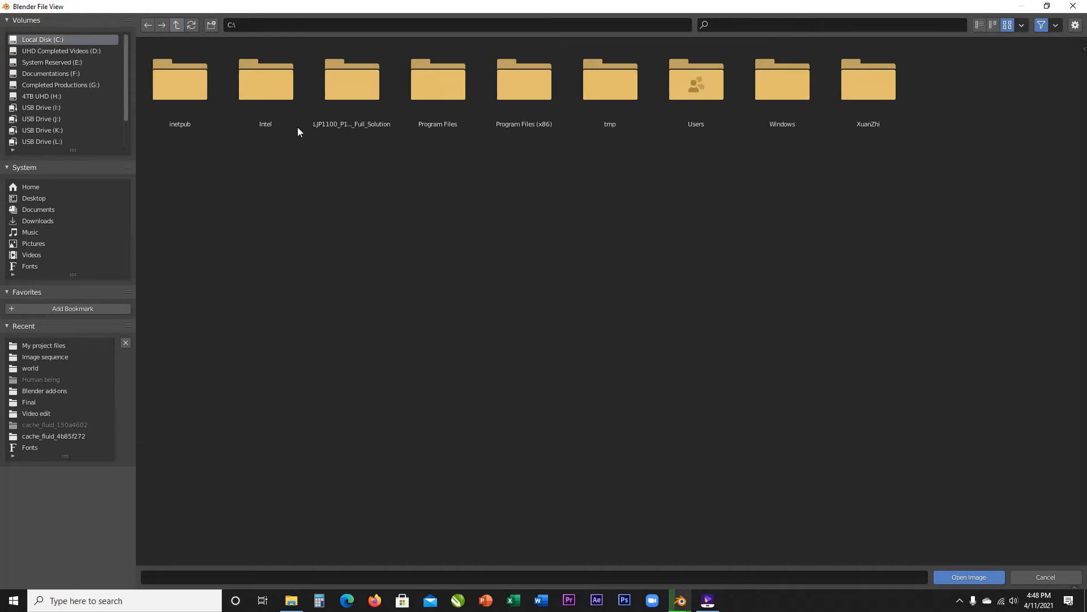
# Step: Browse to the folder C:\Program Files\Blender Foundation\Blender 2.92\2.92\datafiles\studiolights\world
pyautogui.doubleClick(450, 104)
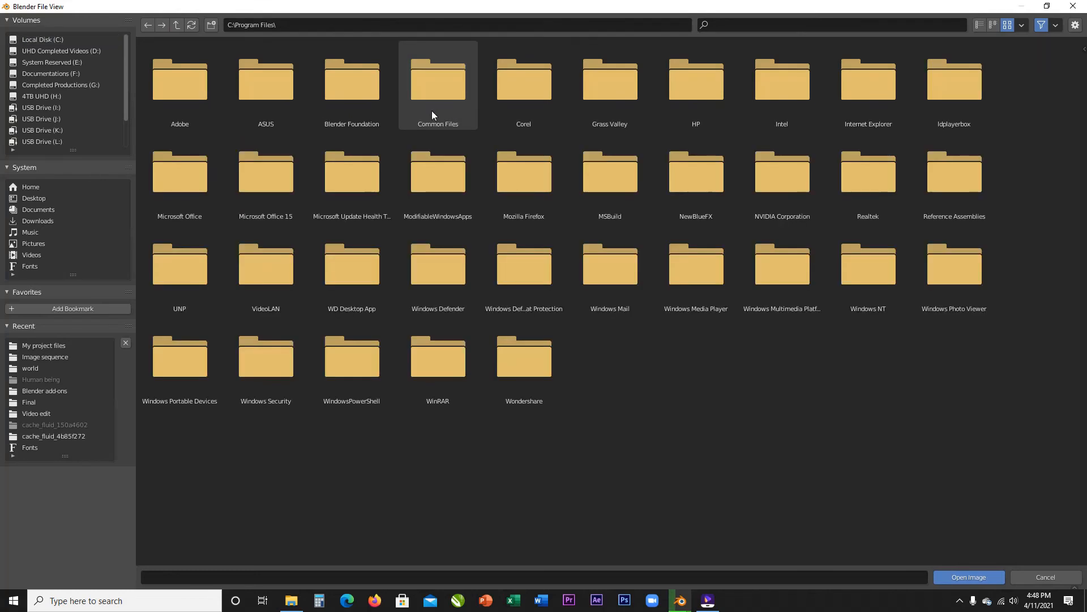
pyautogui.doubleClick(359, 113)
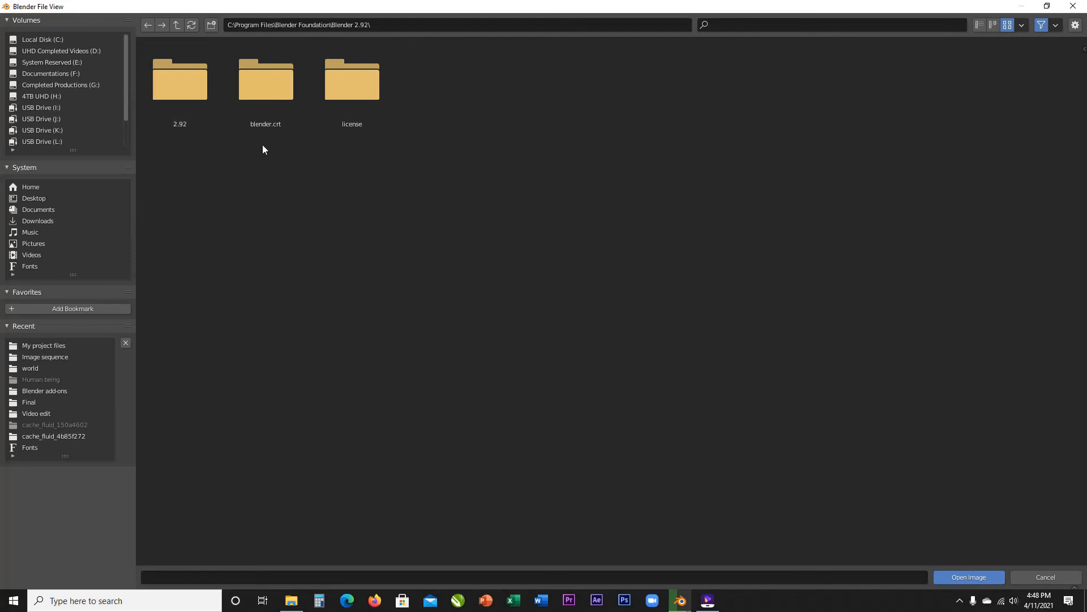
pyautogui.click(171, 100)
pyautogui.doubleClick(171, 100)
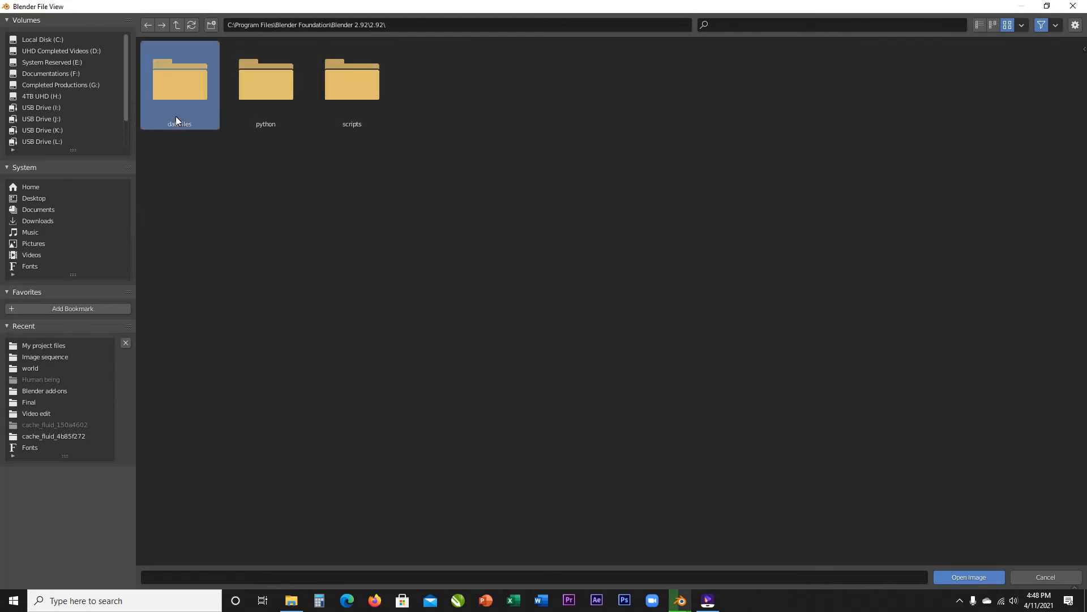
pyautogui.doubleClick(175, 116)
pyautogui.doubleClick(515, 100)
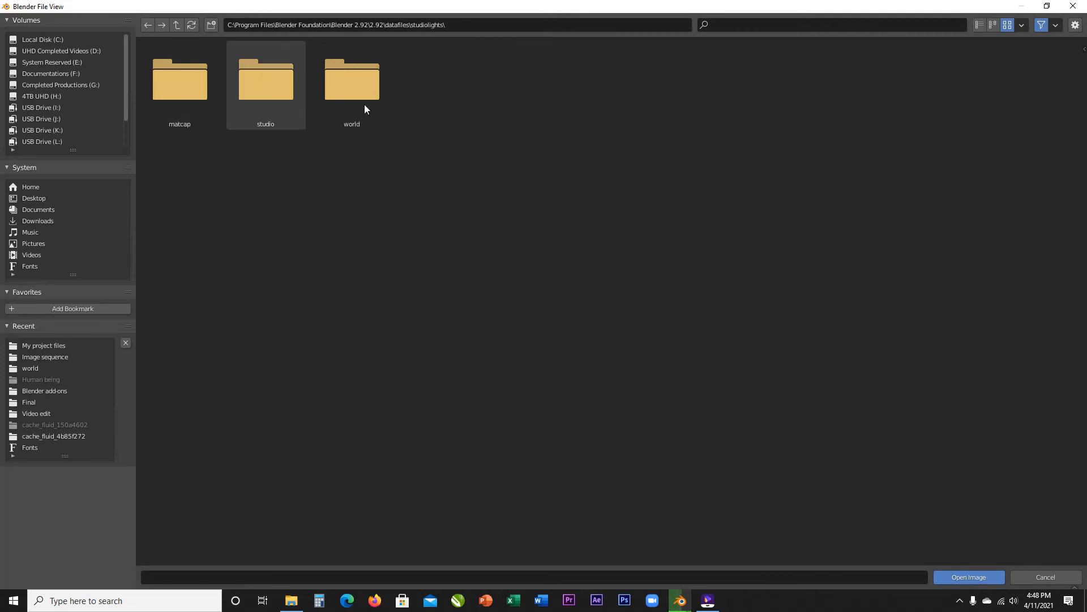
pyautogui.doubleClick(333, 85)
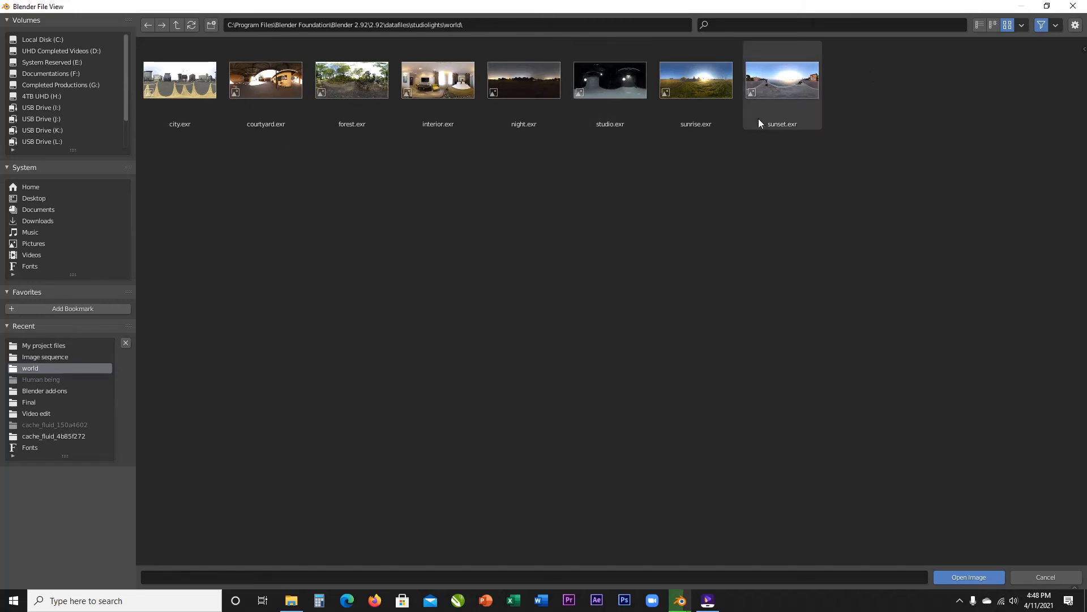
# Step: Look through the file browser's display and filter options, and try the list view before restoring the thumbnails
pyautogui.click(1021, 25)
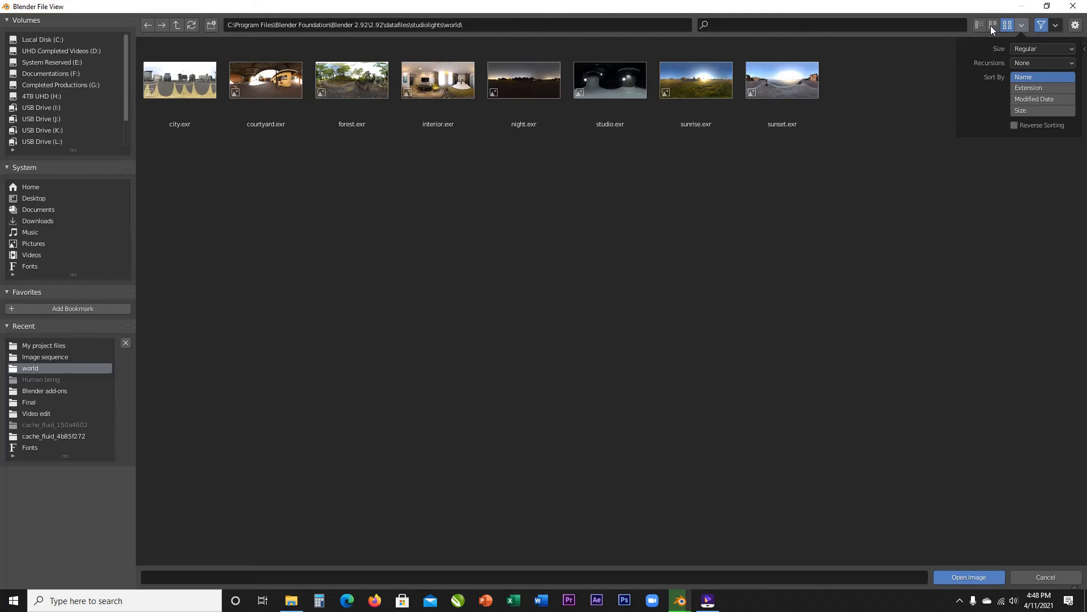
pyautogui.click(939, 115)
pyautogui.click(1056, 25)
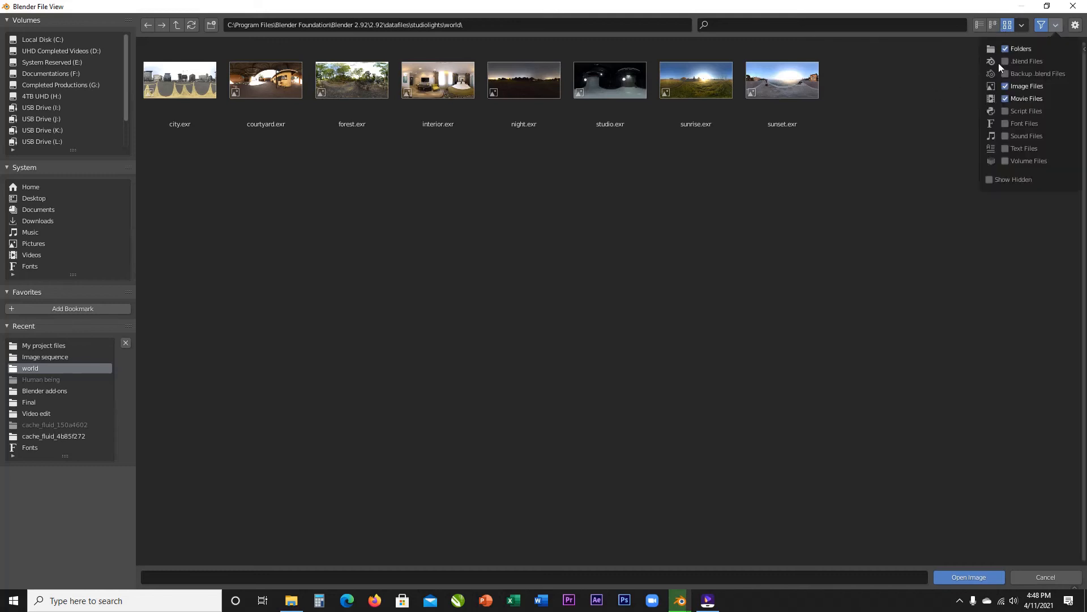
pyautogui.click(1021, 25)
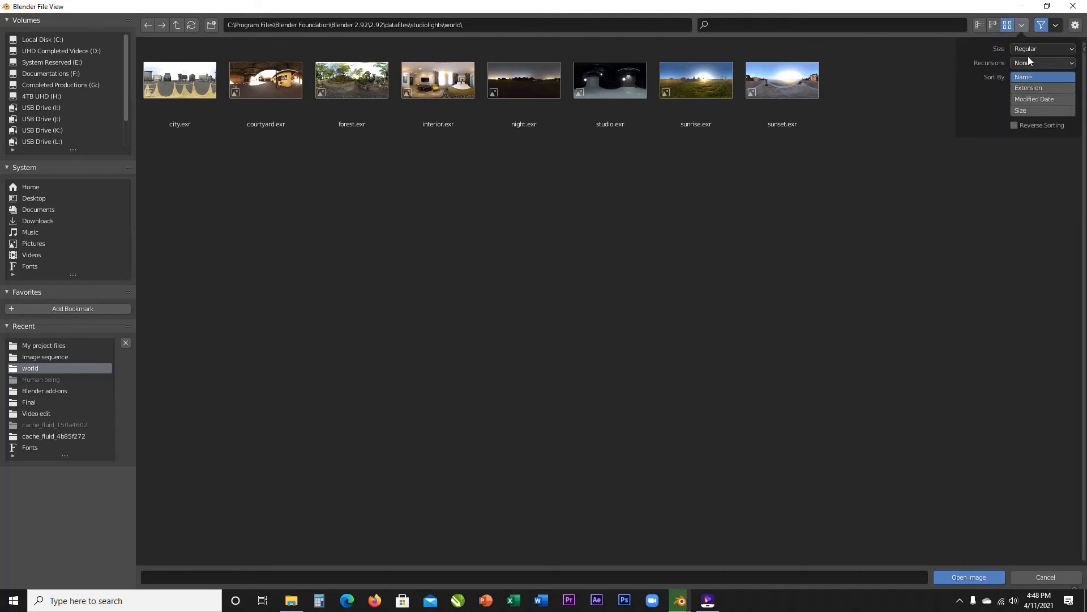
pyautogui.click(1028, 50)
pyautogui.click(1028, 53)
pyautogui.click(1028, 58)
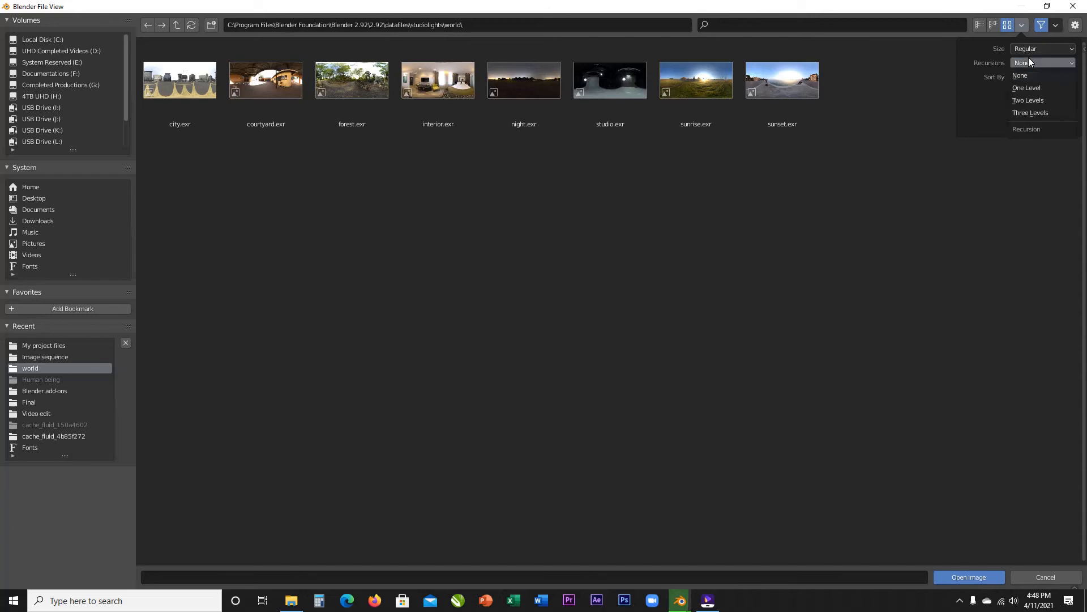
pyautogui.click(1028, 58)
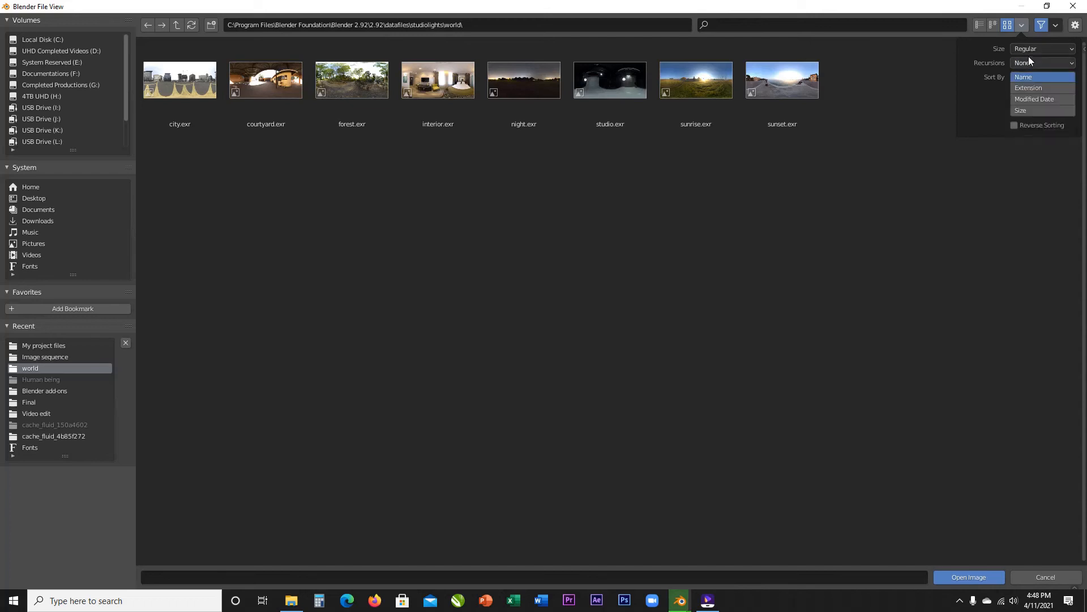
pyautogui.click(990, 25)
pyautogui.click(980, 25)
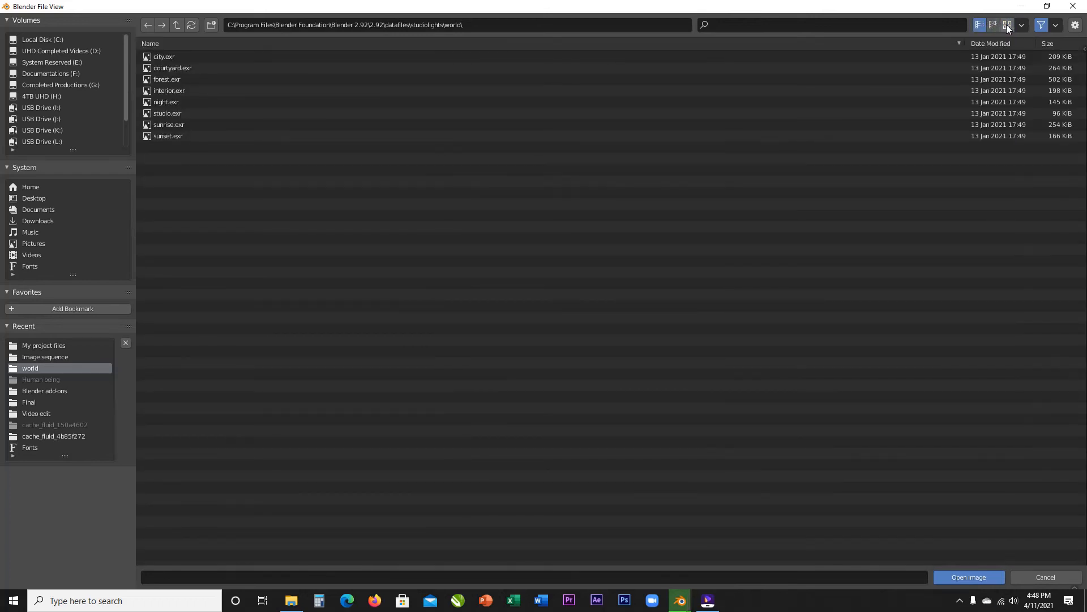
pyautogui.click(1008, 25)
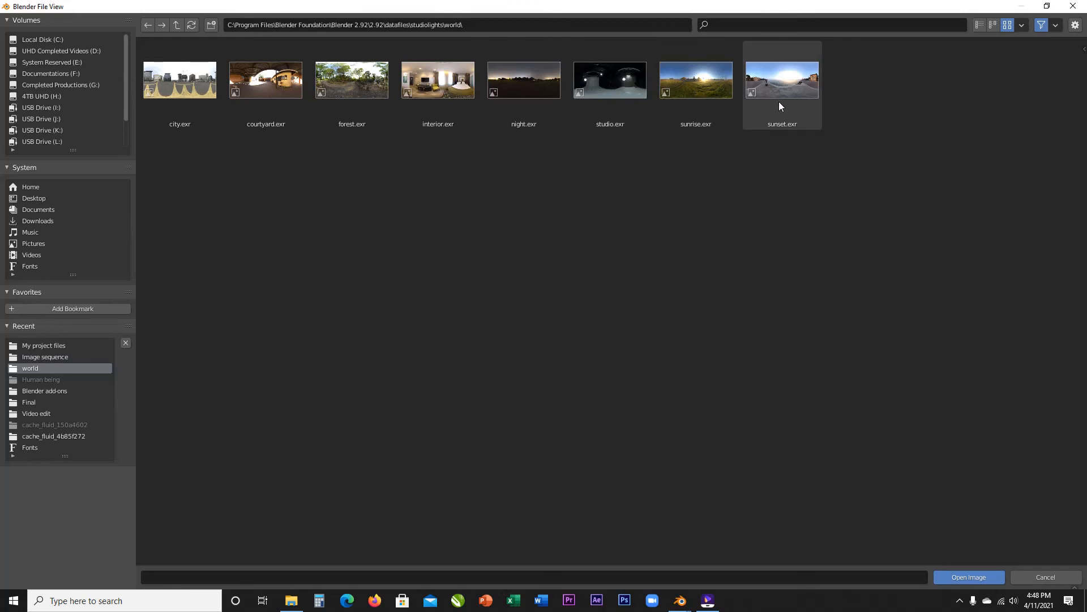
# Step: Load sunset.exr as the world's environment image
pyautogui.click(438, 102)
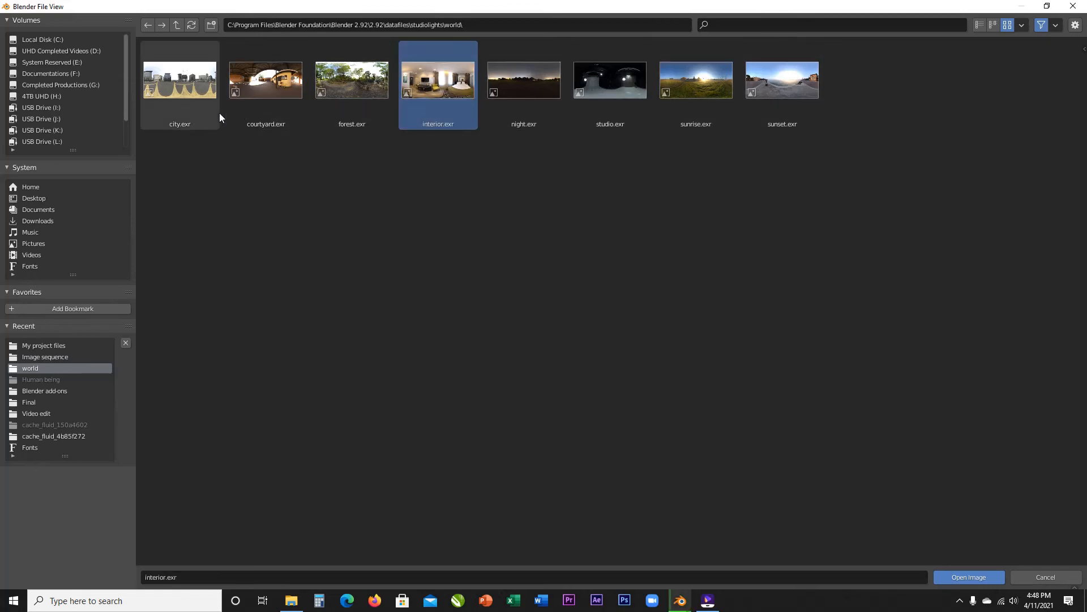
pyautogui.click(719, 105)
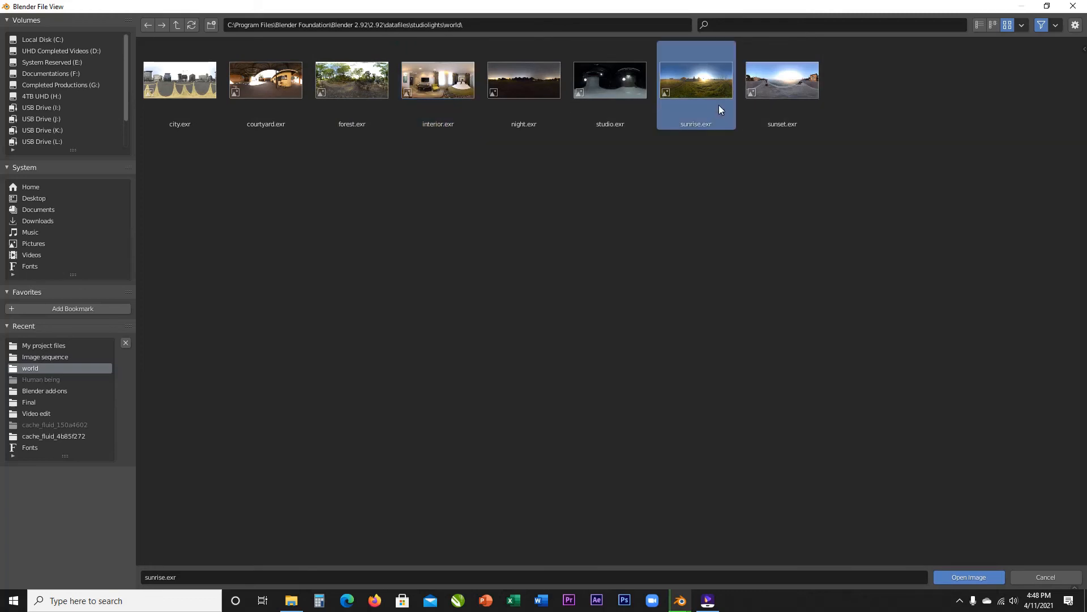
pyautogui.click(780, 113)
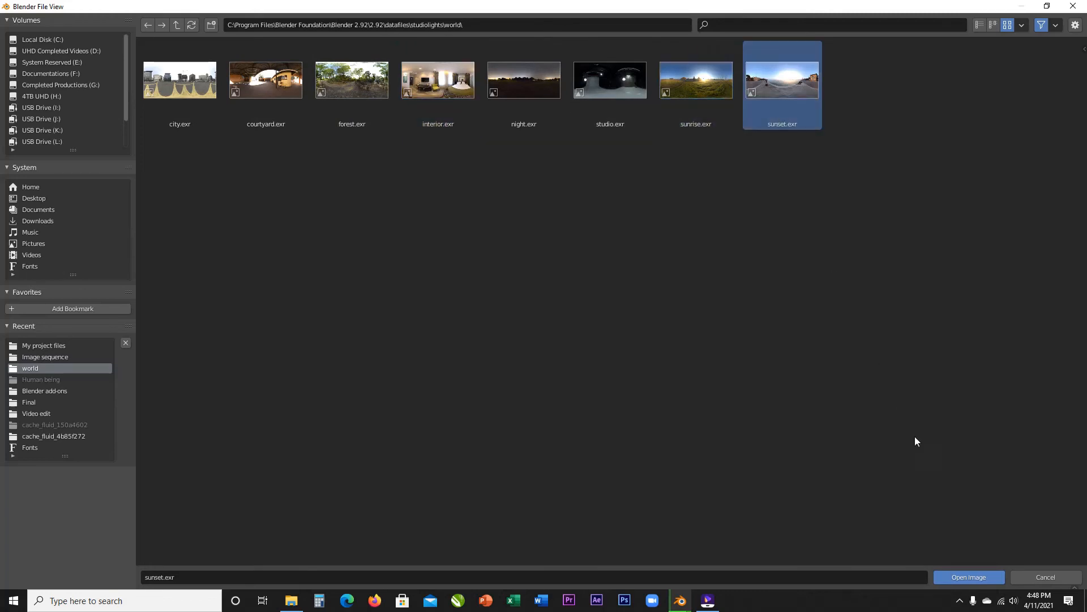
pyautogui.click(972, 577)
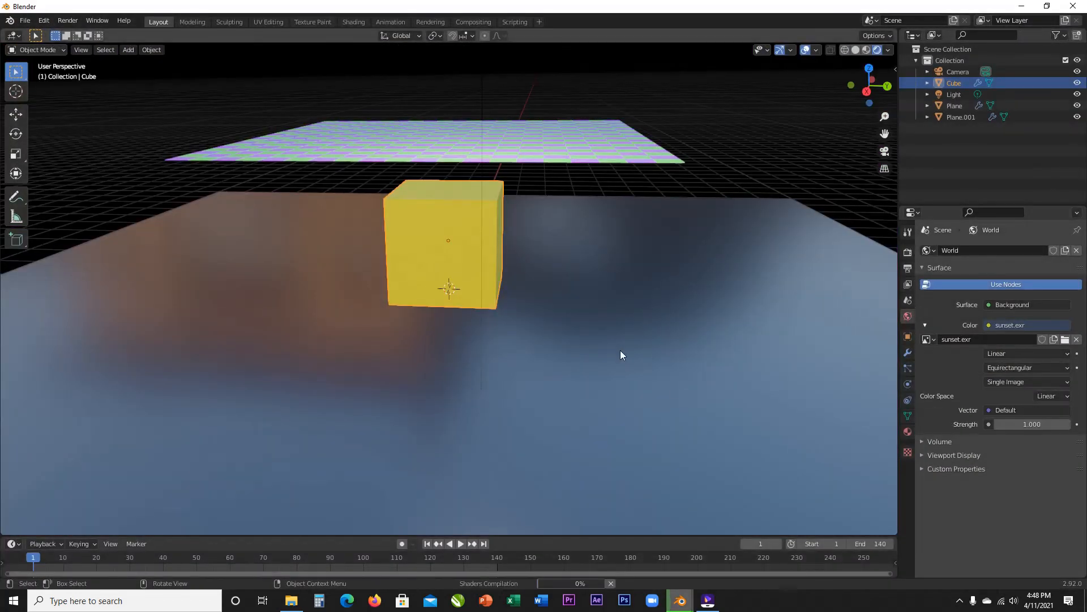
# Step: Move the point light in top view about 4.4 m along Y, centring it just beyond the cloth's far edge
pyautogui.moveTo(617, 339); pyautogui.dragTo(348, 198, button='middle')
pyautogui.click(357, 139)
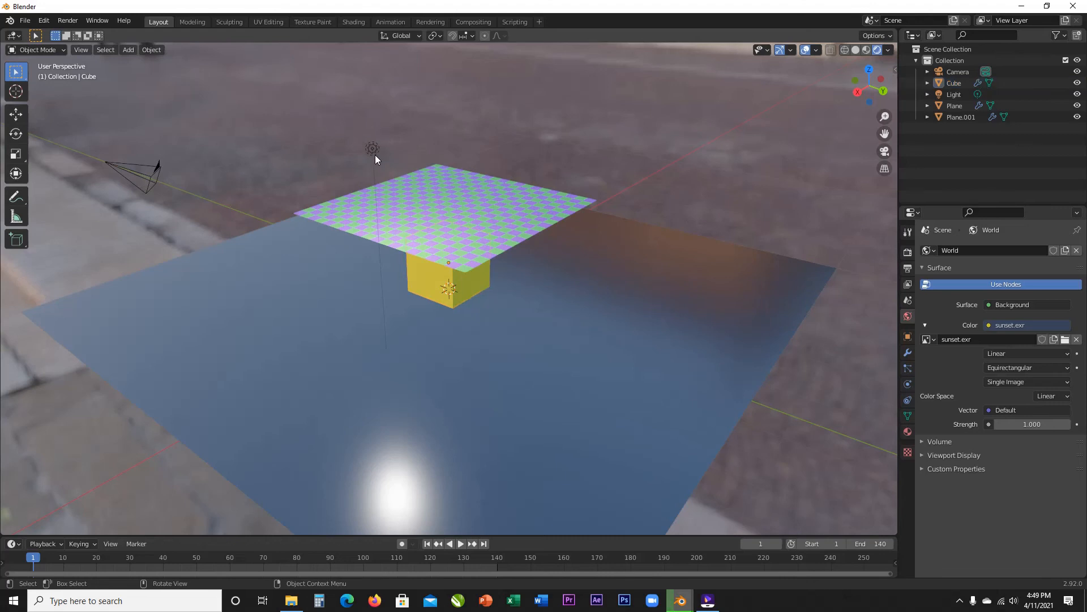
pyautogui.press('KP_7')
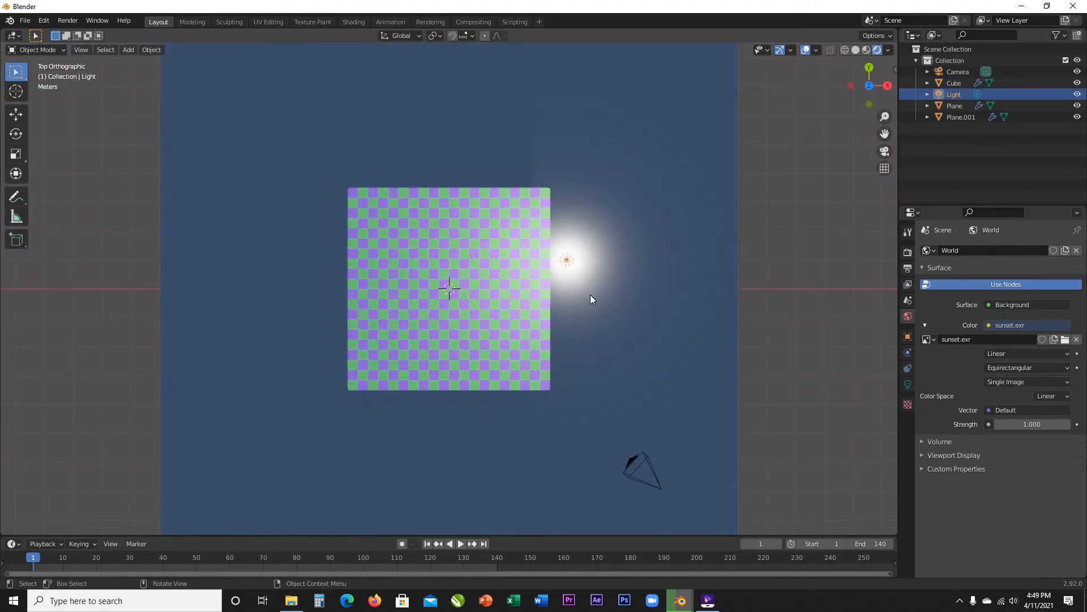
pyautogui.press('g')
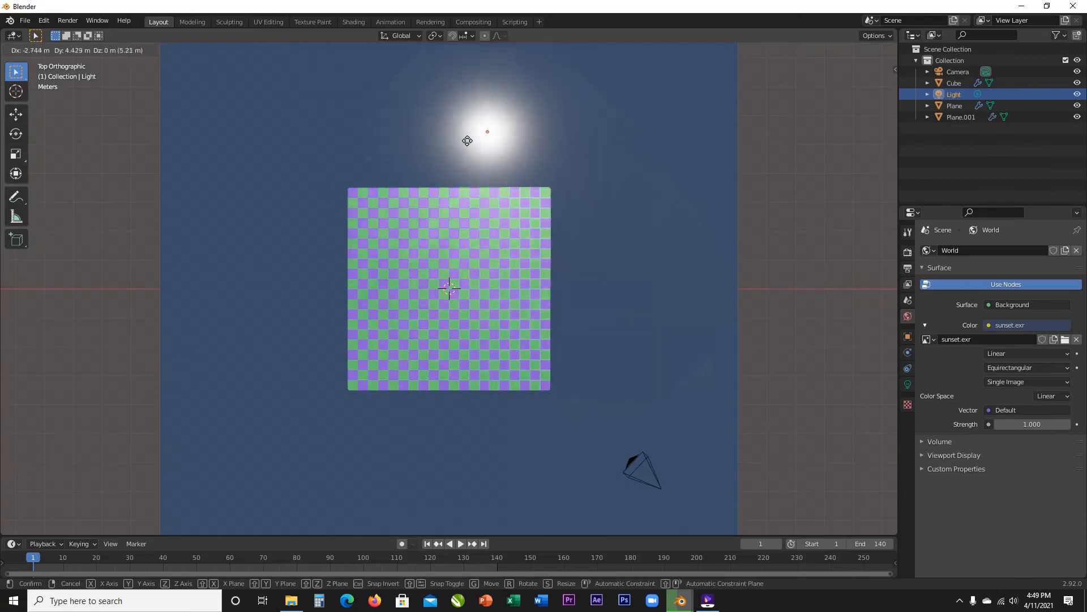
pyautogui.click(441, 112)
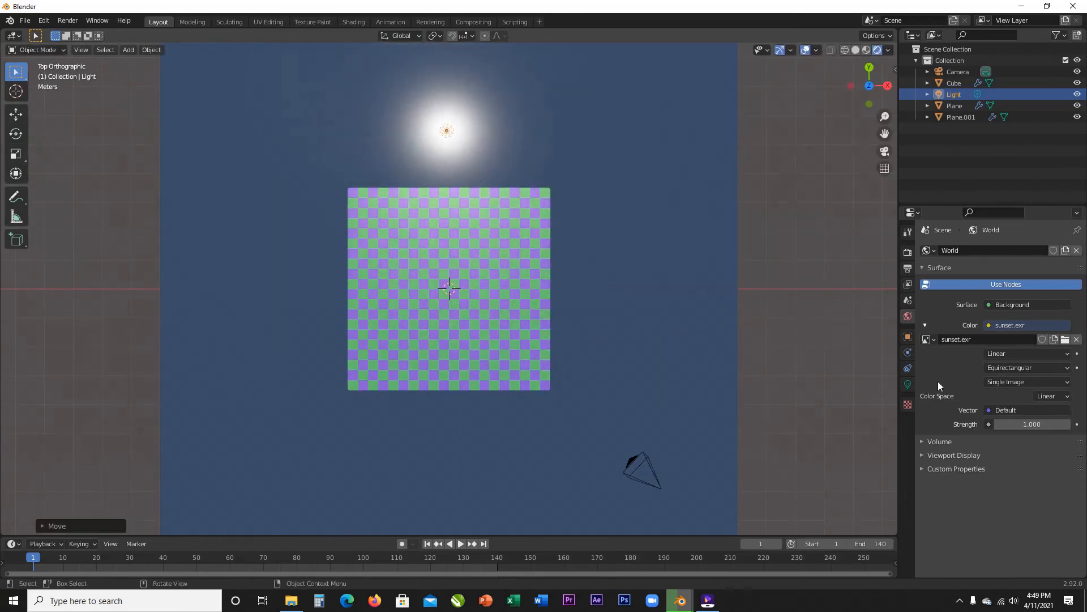
# Step: Set the point light's Radius to 7 m
pyautogui.click(907, 384)
pyautogui.click(1028, 355)
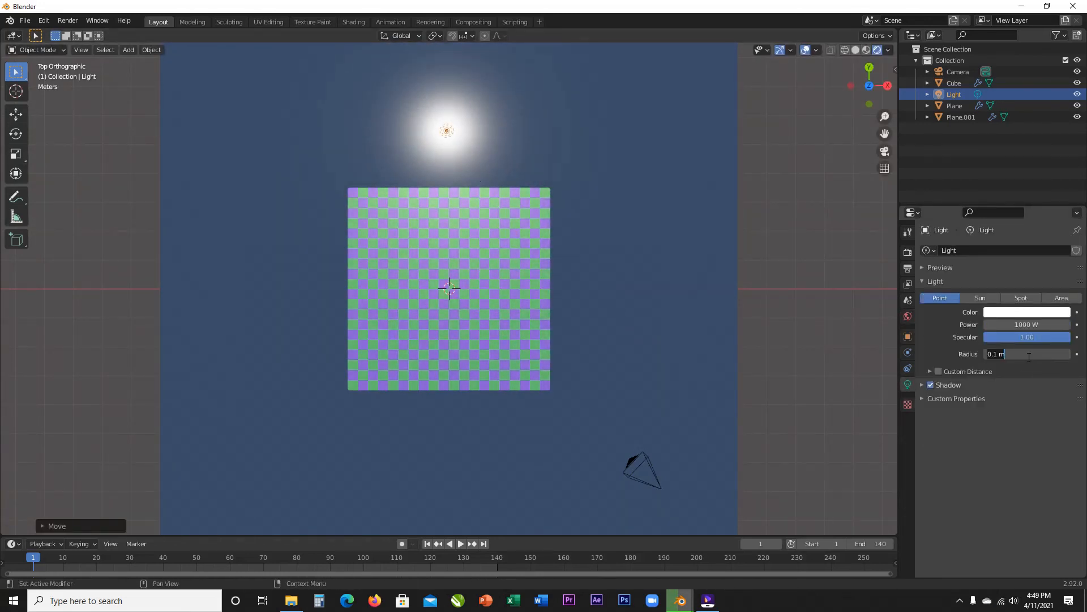
pyautogui.write('2')
pyautogui.press('Return')
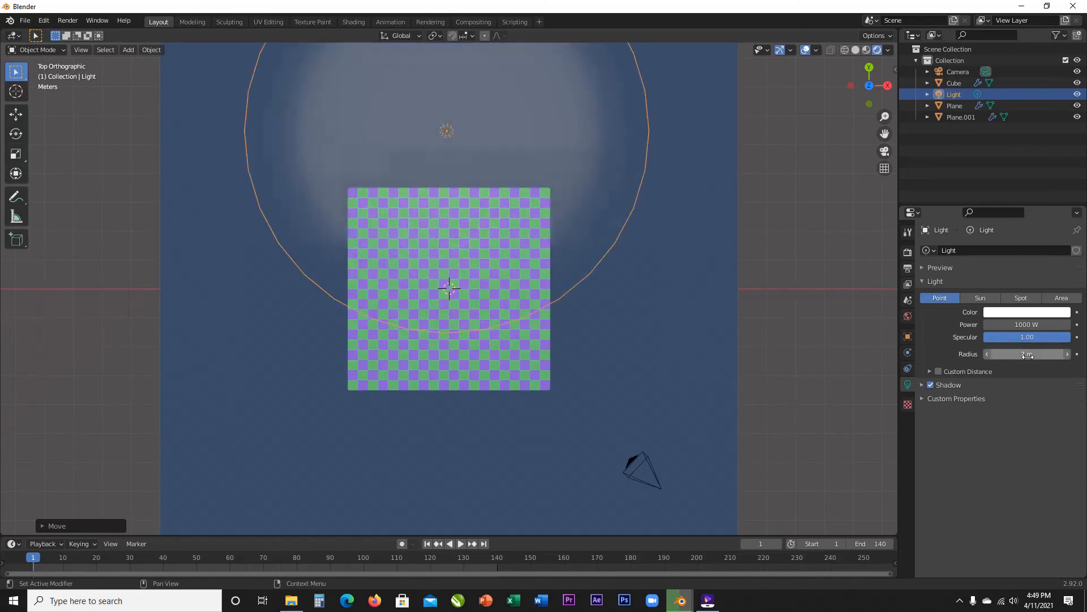
# Step: Duplicate the large point light along Y, placing the copy on the cloth's opposite side at about Y -5.5 m
pyautogui.moveTo(738, 222); pyautogui.dragTo(598, 144, button='middle')
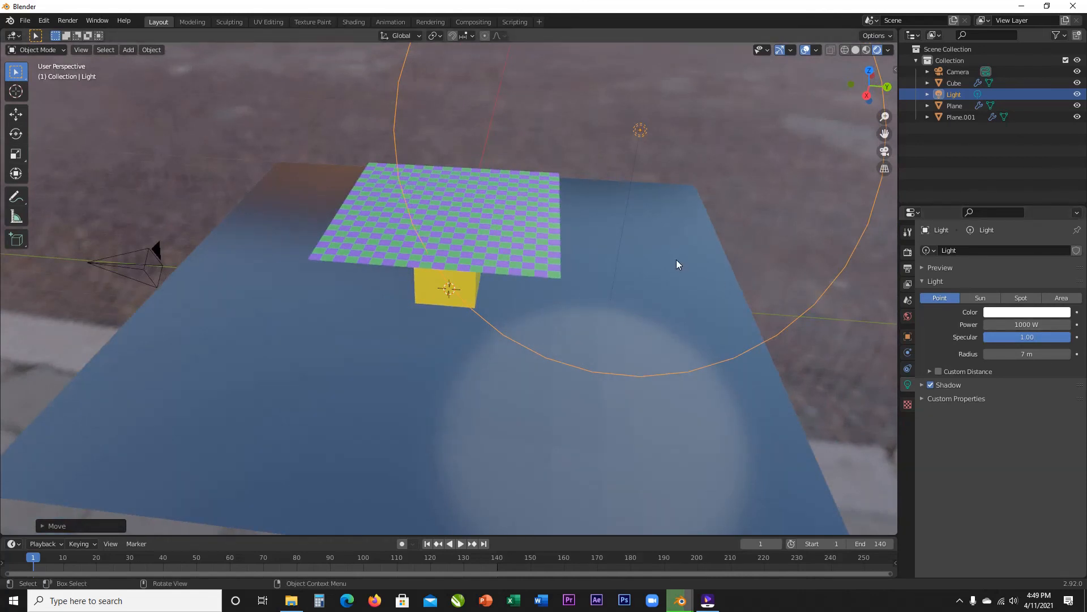
pyautogui.hotkey('shift', 'd')
pyautogui.press('y')
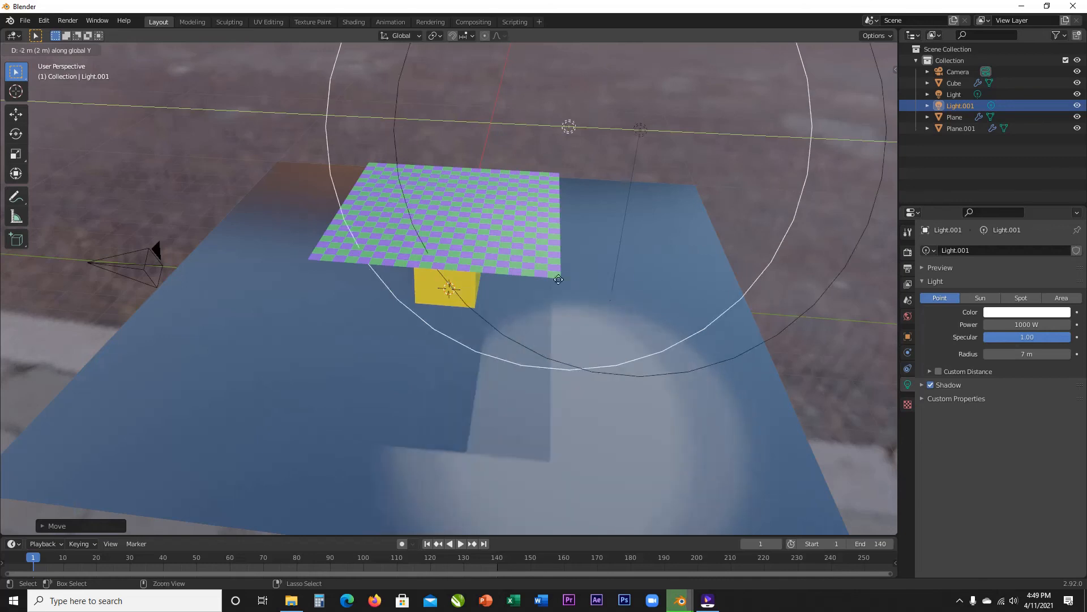
pyautogui.moveTo(371, 298)
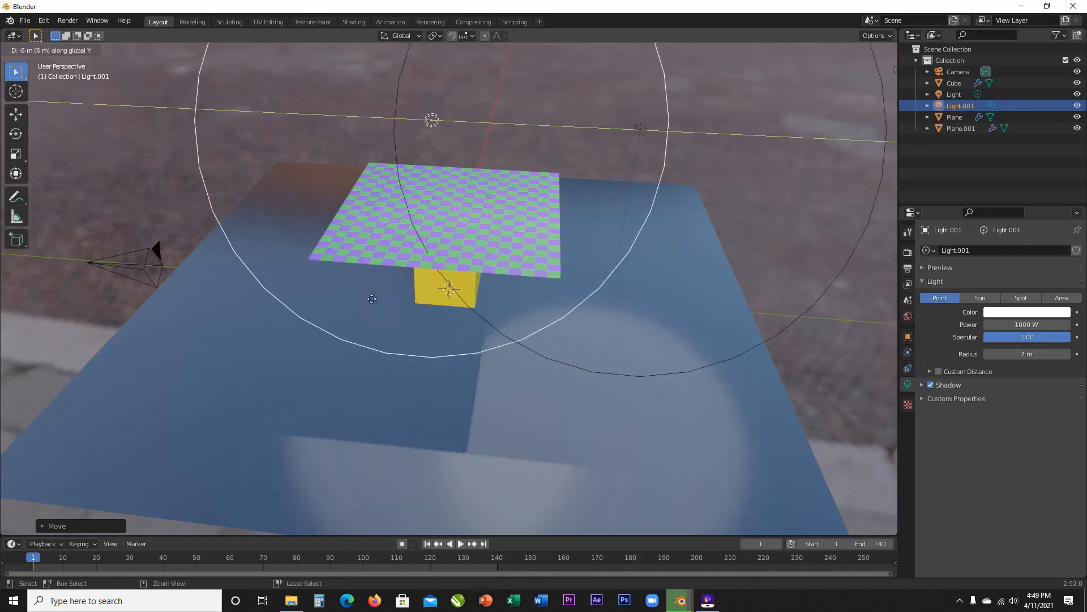
pyautogui.click(311, 308)
# Step: Lock the camera to the view and reframe the camera so the whole cloth and cube sit inside its frame
pyautogui.moveTo(516, 399)
pyautogui.mouseDown(button='middle')
pyautogui.moveTo(475, 381)
pyautogui.moveTo(506, 385)
pyautogui.mouseUp(button='middle')
pyautogui.press('KP_0')
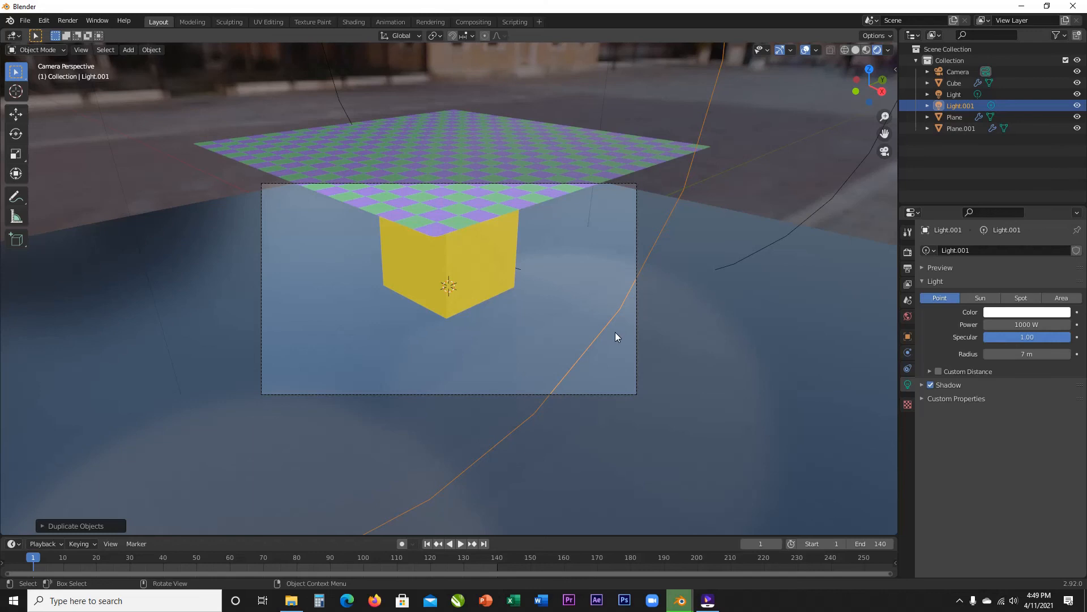
pyautogui.press('n')
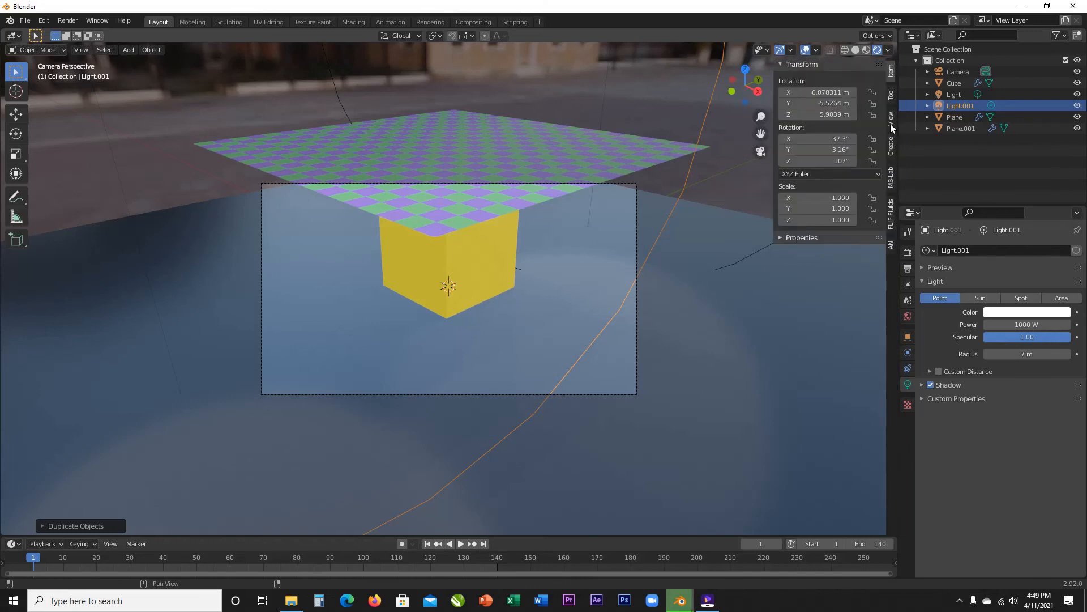
pyautogui.click(891, 124)
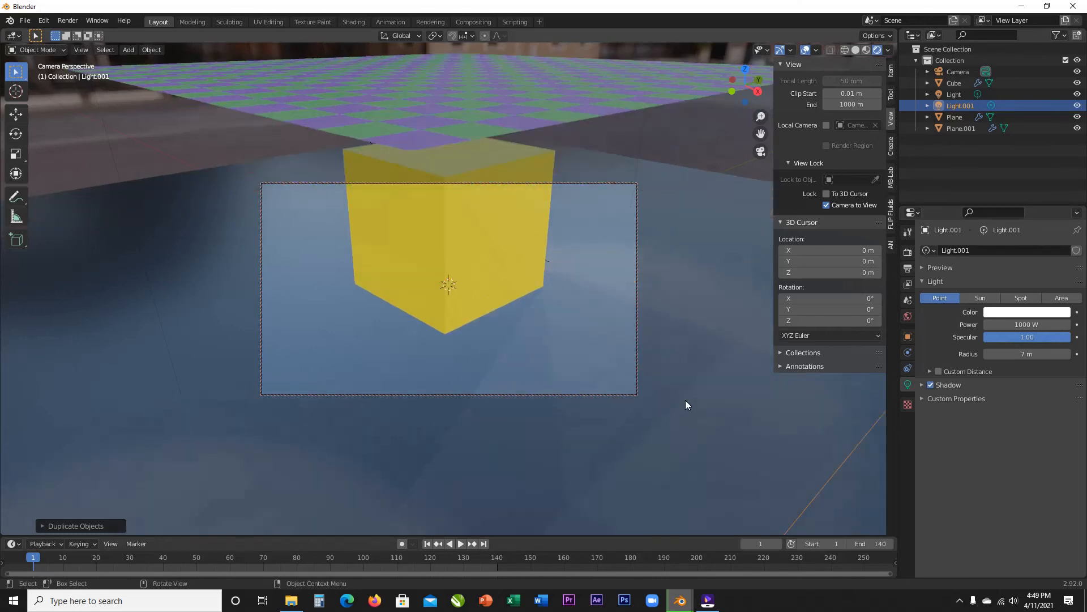
pyautogui.moveTo(678, 401)
pyautogui.mouseDown(button='middle')
pyautogui.moveTo(635, 392)
pyautogui.moveTo(682, 402)
pyautogui.moveTo(649, 387)
pyautogui.moveTo(680, 391)
pyautogui.mouseUp(button='middle')
pyautogui.moveTo(660, 327); pyautogui.dragTo(596, 347, button='middle')
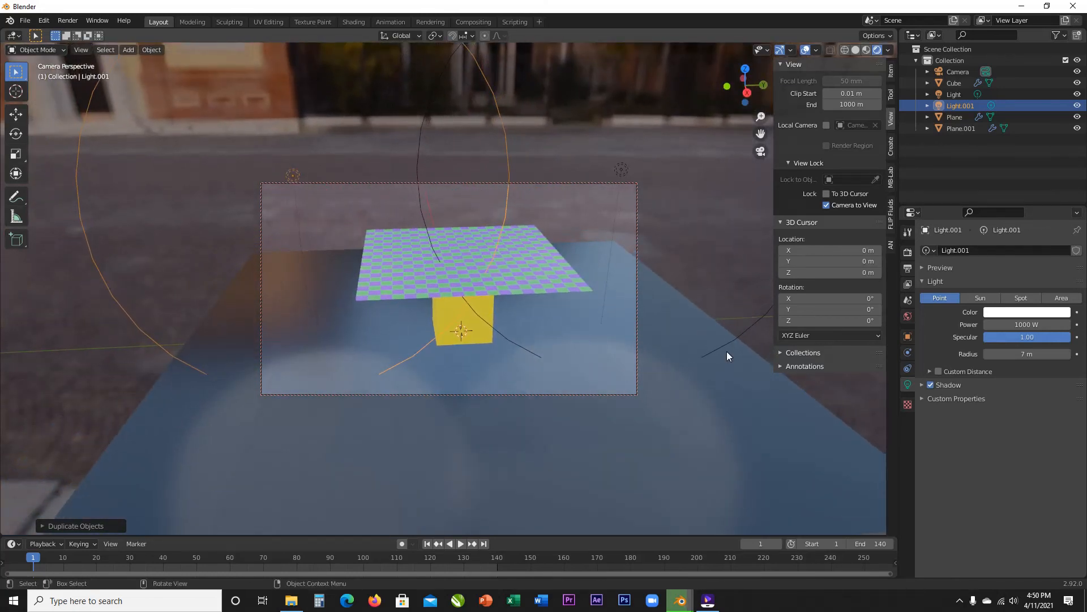
pyautogui.press('n')
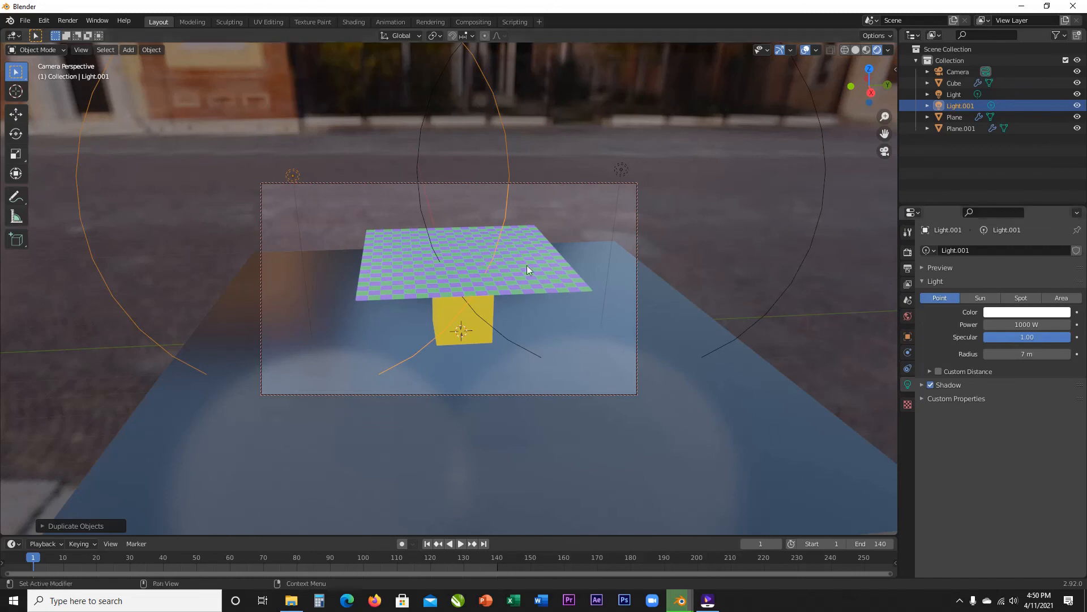
# Step: Hide the viewport overlays and play the cloth animation through the camera, returning to frame 1
pyautogui.click(805, 50)
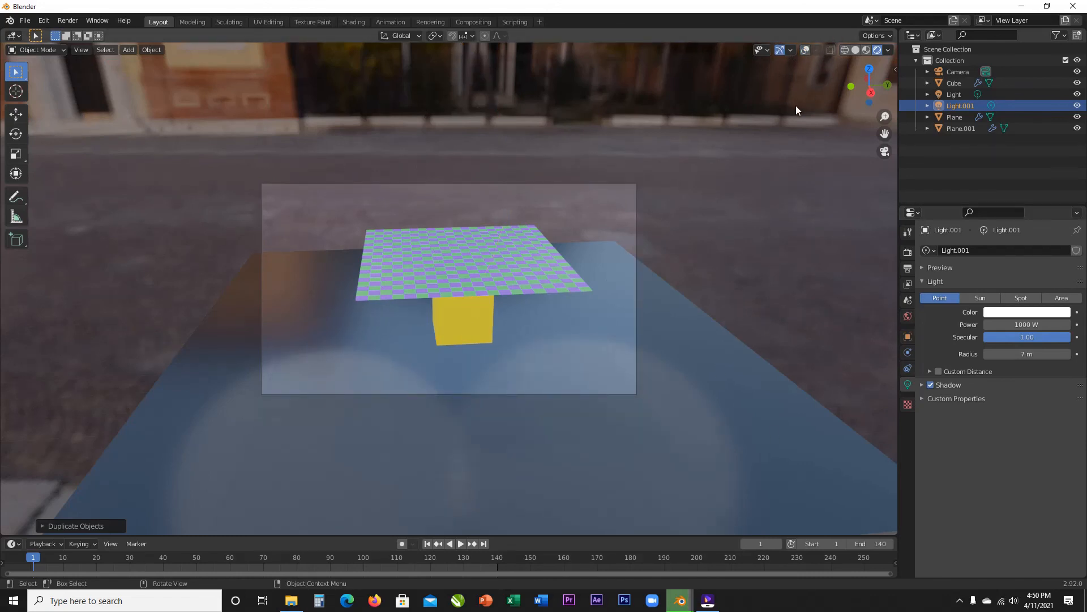
pyautogui.press('space')
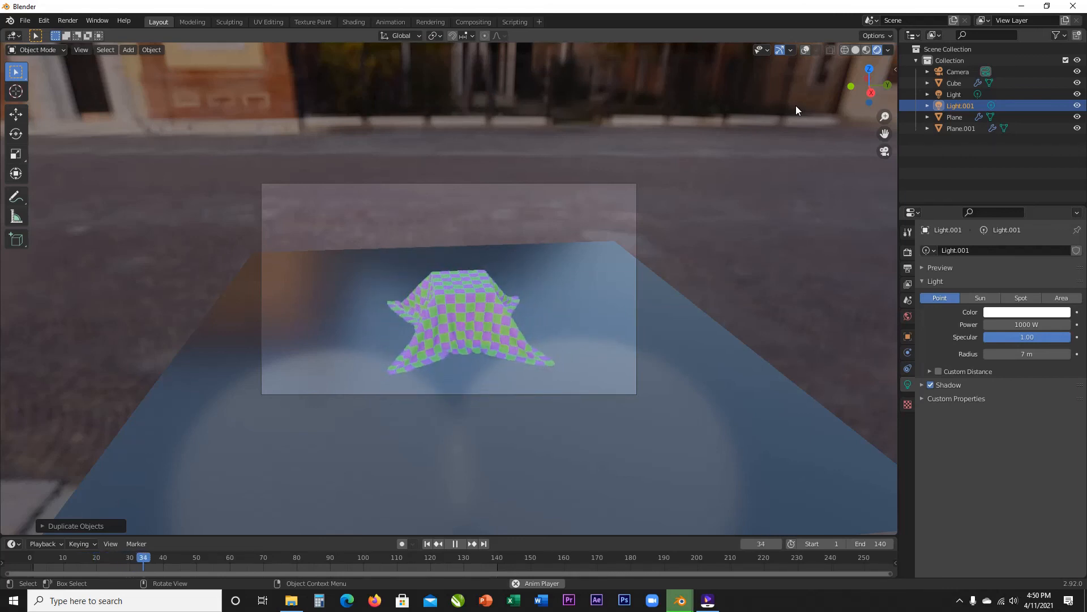
pyautogui.press('space')
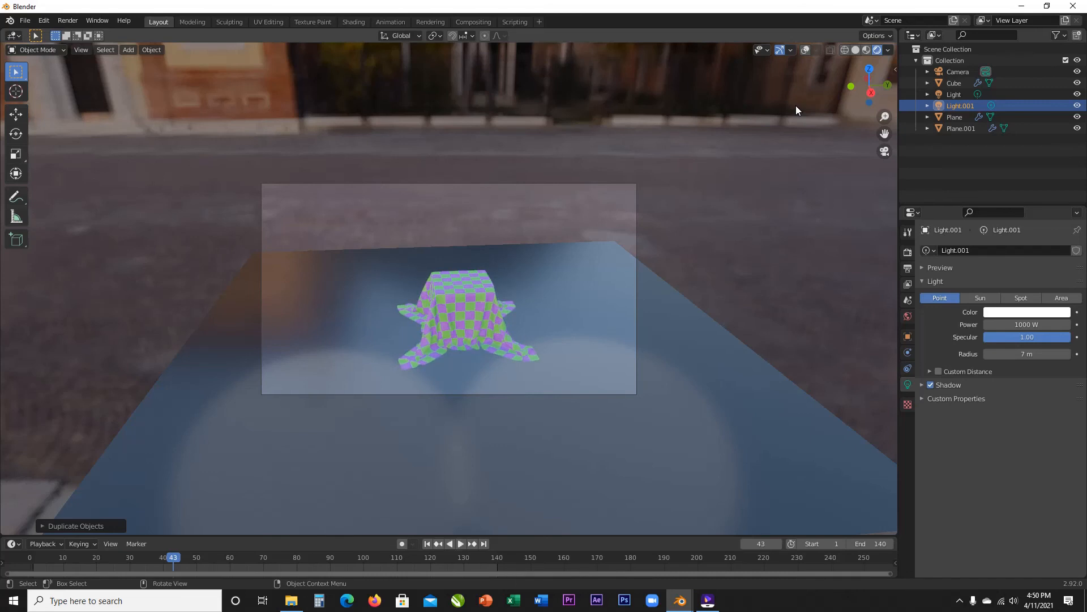
pyautogui.click(427, 543)
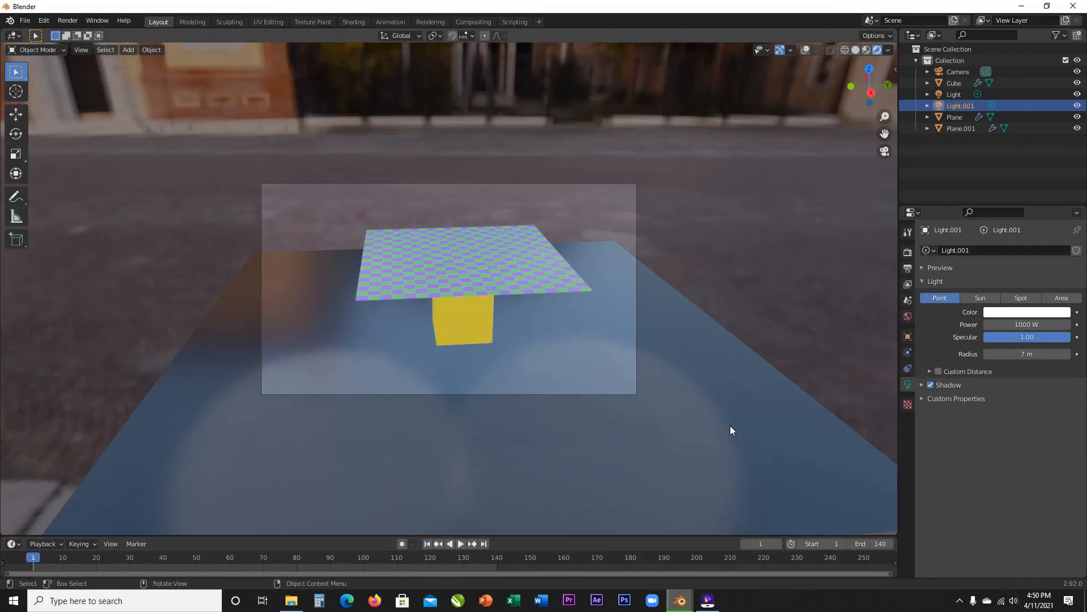
# Step: Set the Eevee render samples to 20 and enable Simplify
pyautogui.click(908, 252)
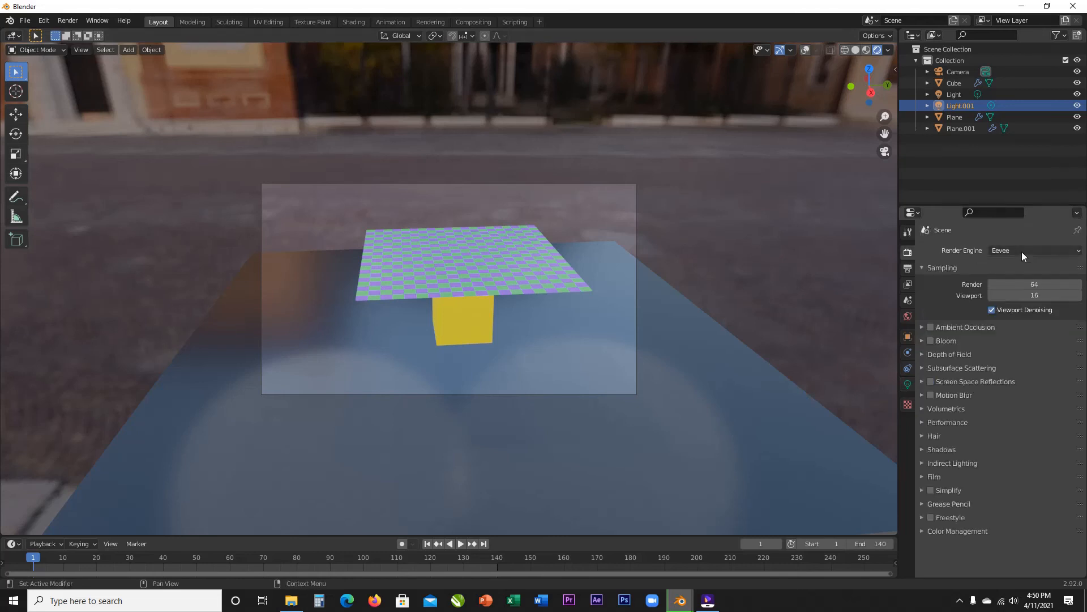
pyautogui.click(1037, 285)
pyautogui.write('20')
pyautogui.press('Return')
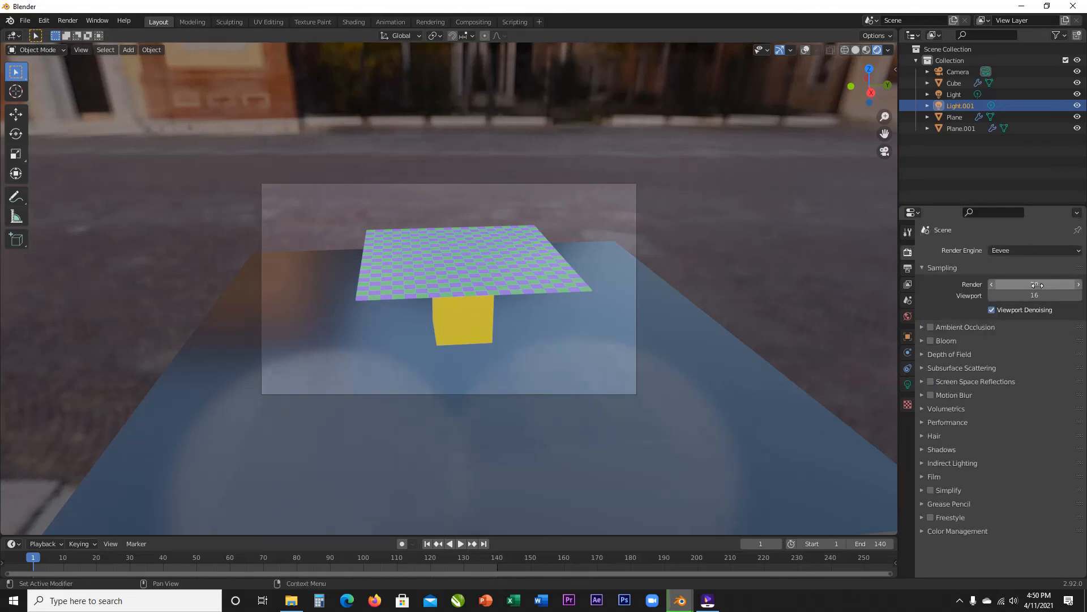
pyautogui.click(931, 490)
# Step: Set the View Transform in the scene's color management to Standard
pyautogui.click(956, 531)
pyautogui.scroll(-2, 990, 519)
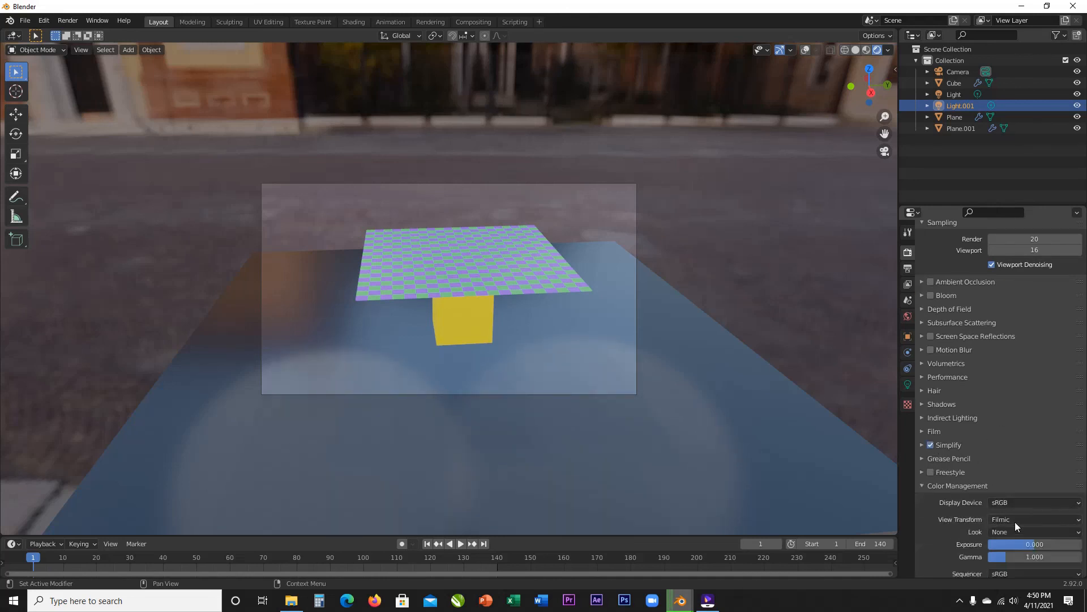
pyautogui.click(1014, 520)
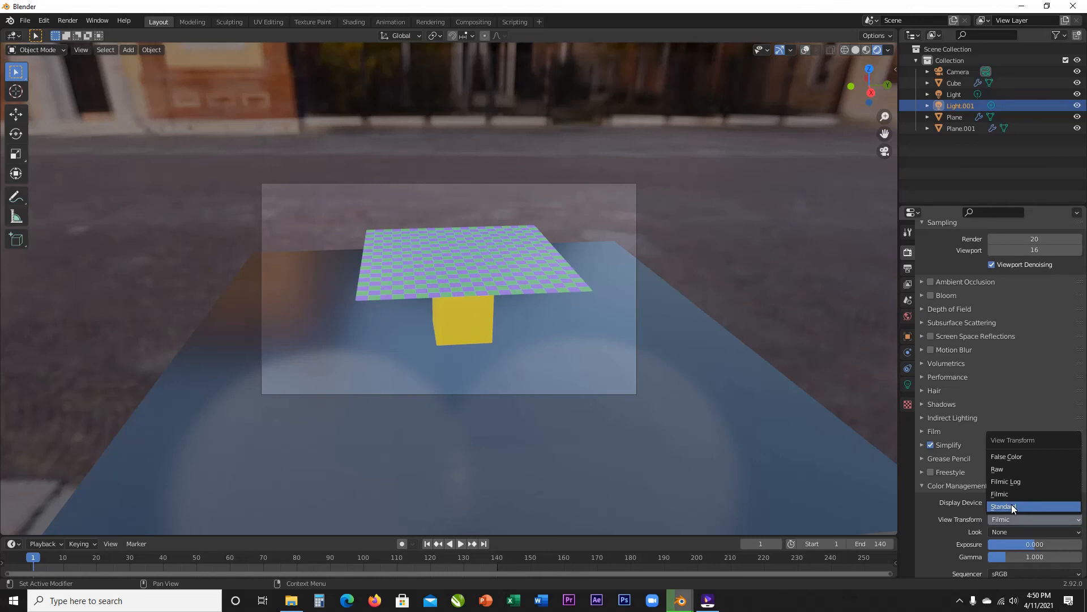
pyautogui.click(1012, 504)
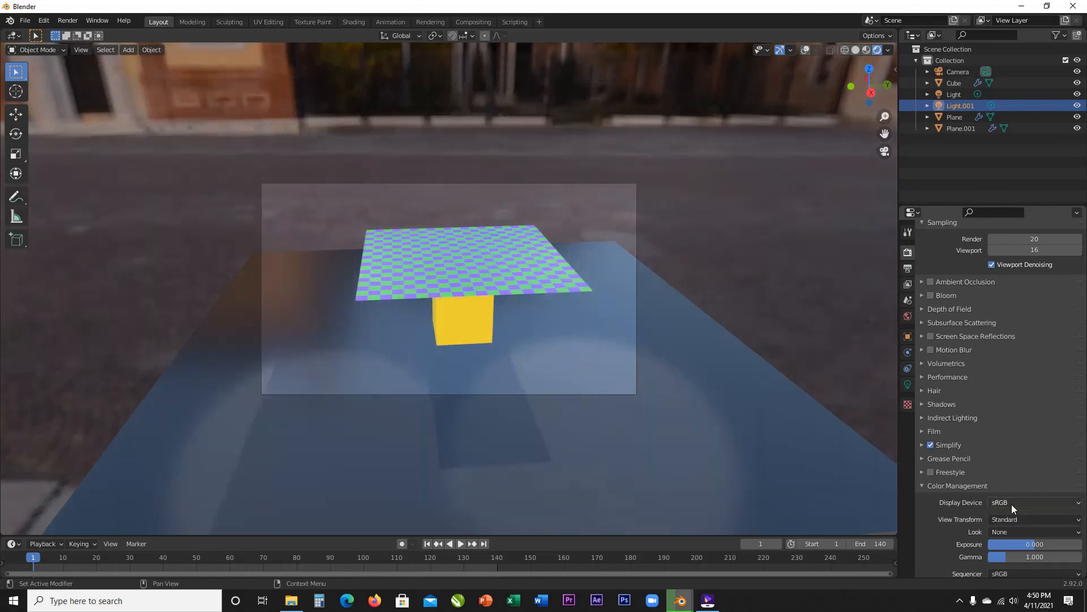
pyautogui.click(956, 486)
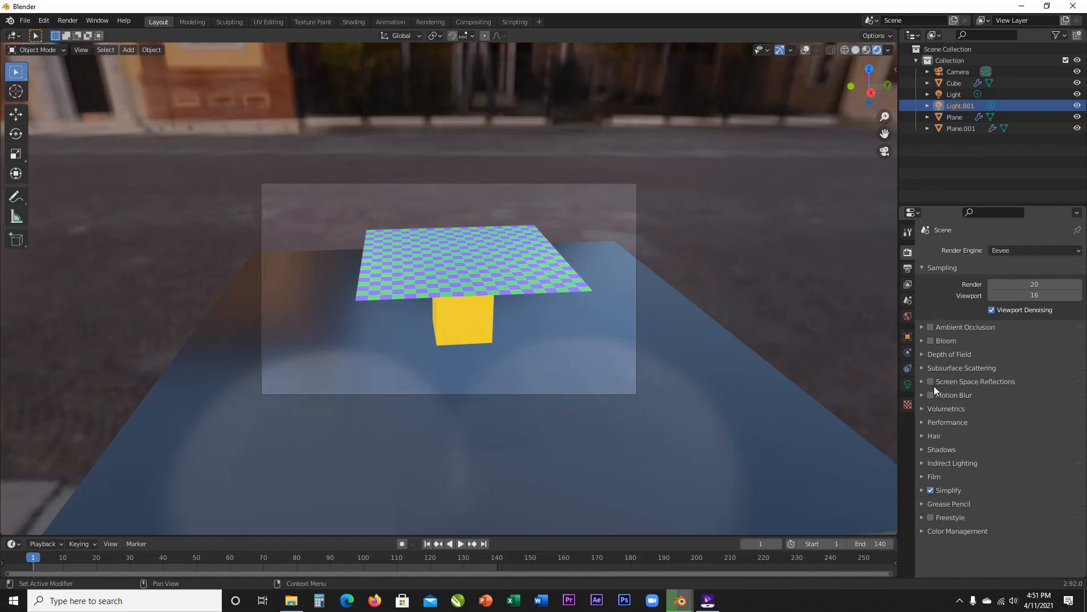
# Step: Set the output resolution percentage to 75% and enable Render Region
pyautogui.click(907, 268)
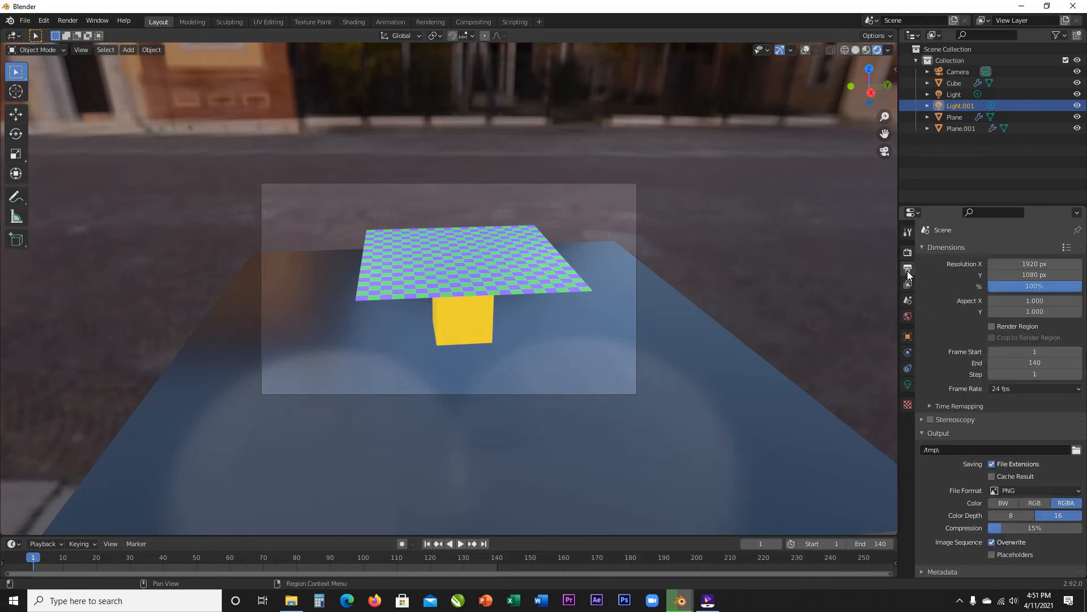
pyautogui.click(1032, 286)
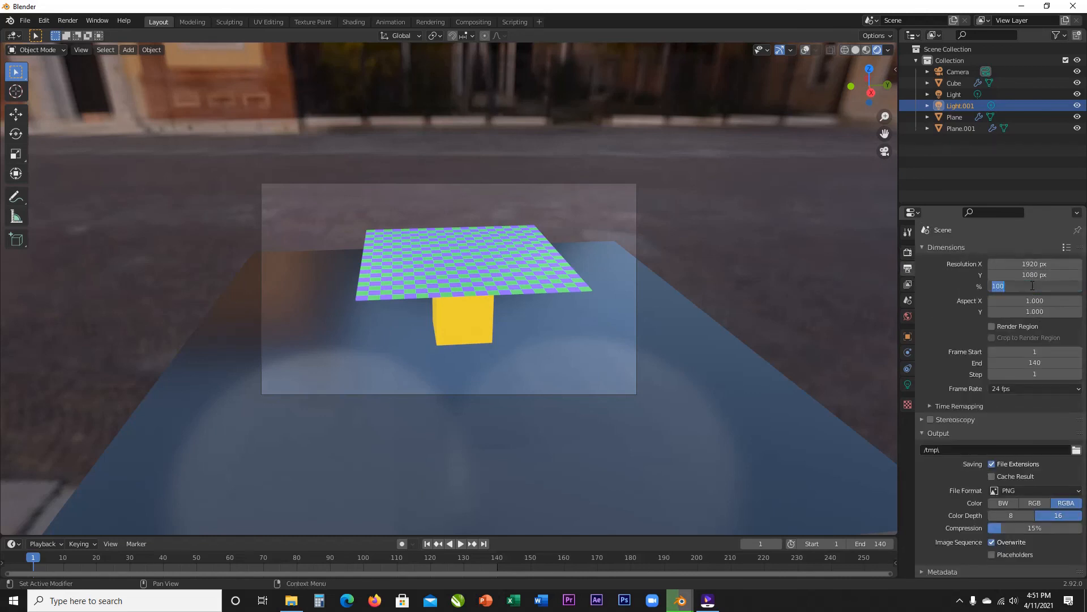
pyautogui.write('75')
pyautogui.press('Return')
pyautogui.click(999, 325)
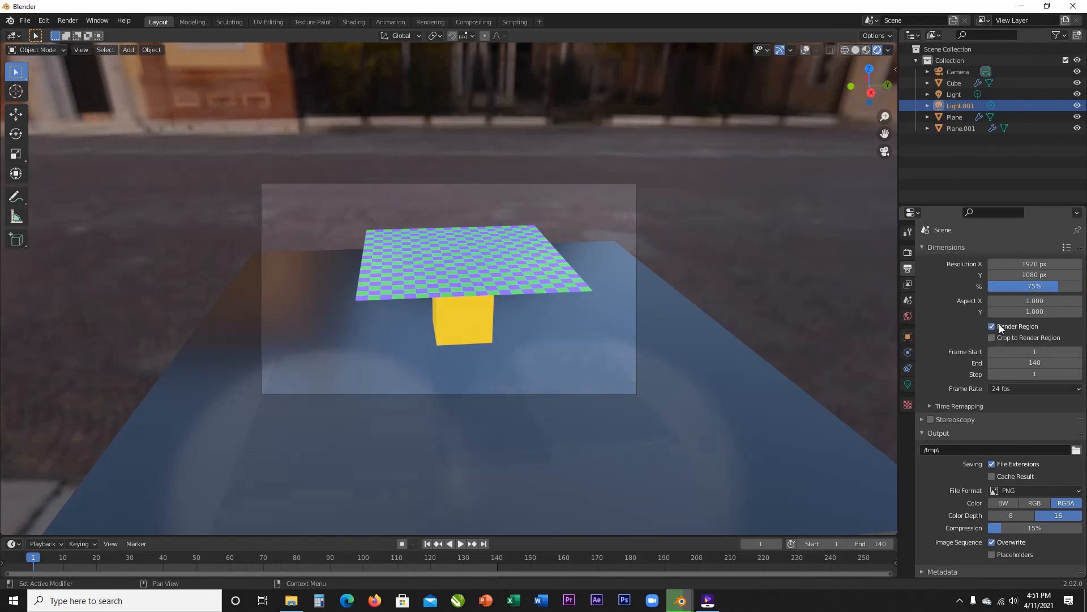
# Step: Set the render output path to the Final folder on the desktop
pyautogui.click(1077, 450)
pyautogui.click(809, 140)
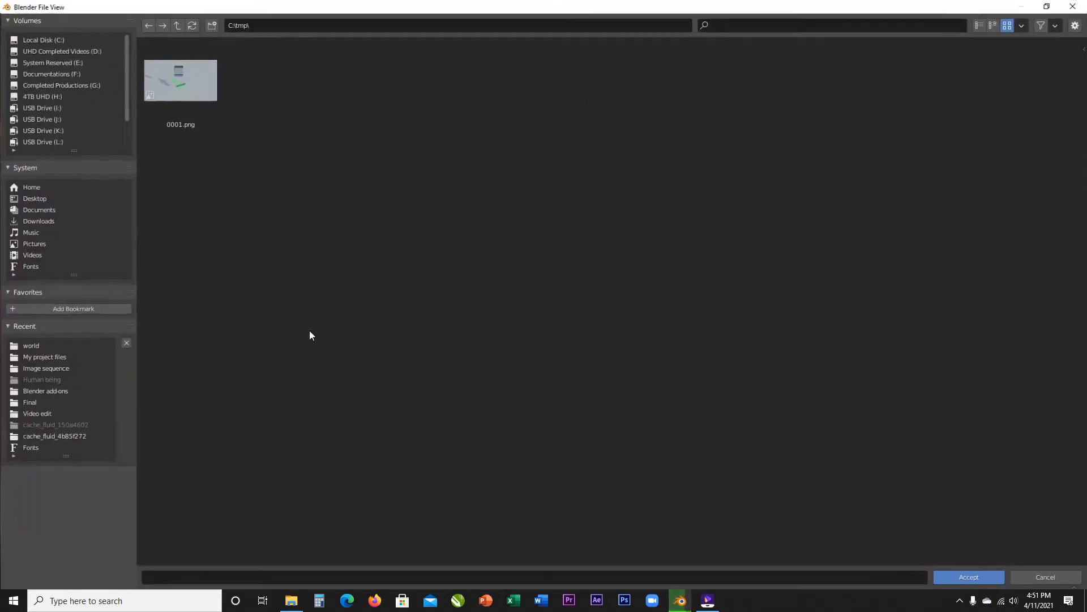
pyautogui.click(45, 357)
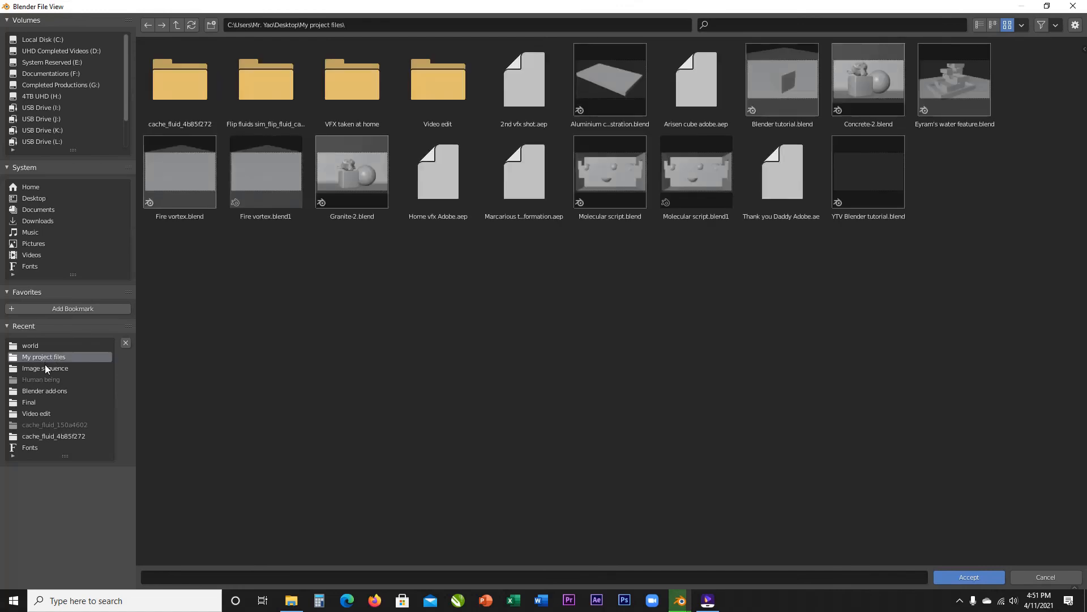
pyautogui.click(45, 400)
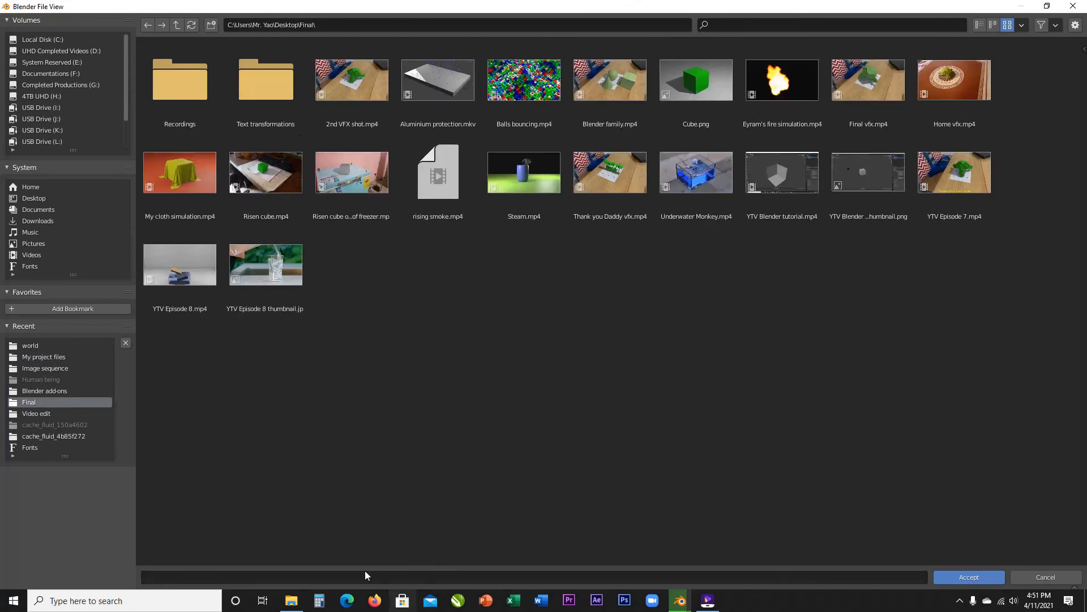
pyautogui.click(963, 577)
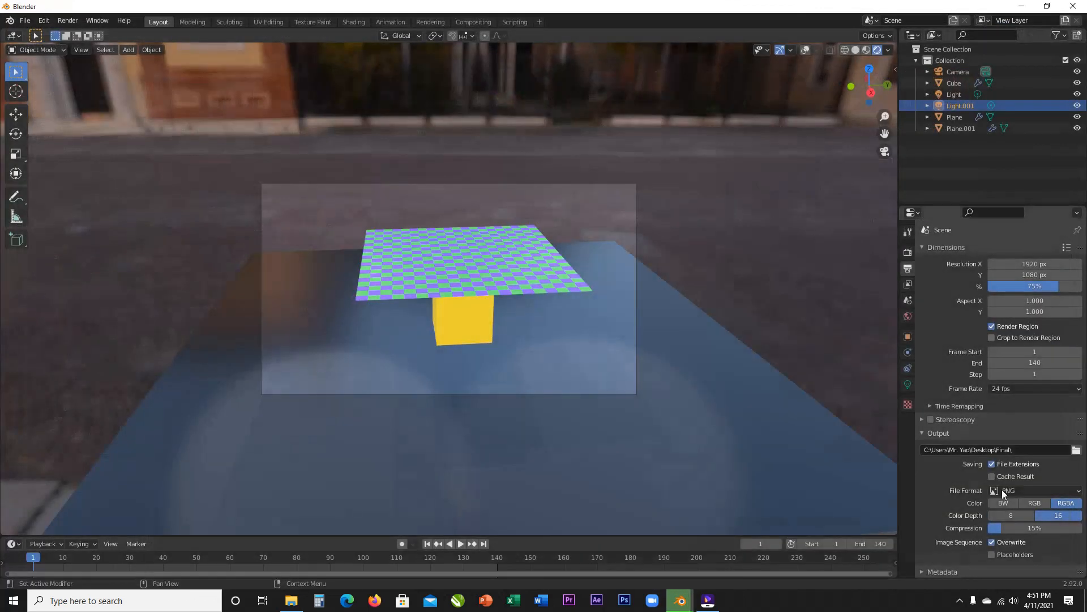
# Step: Set the output file format to FFmpeg Video with an MPEG-4 container
pyautogui.click(1008, 491)
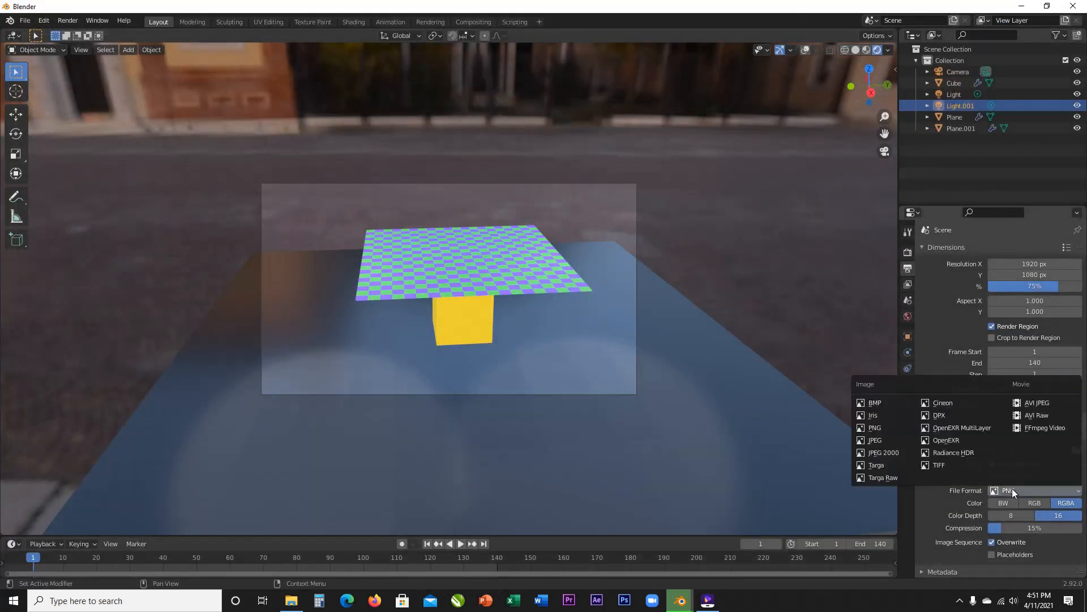
pyautogui.click(1047, 426)
pyautogui.click(946, 521)
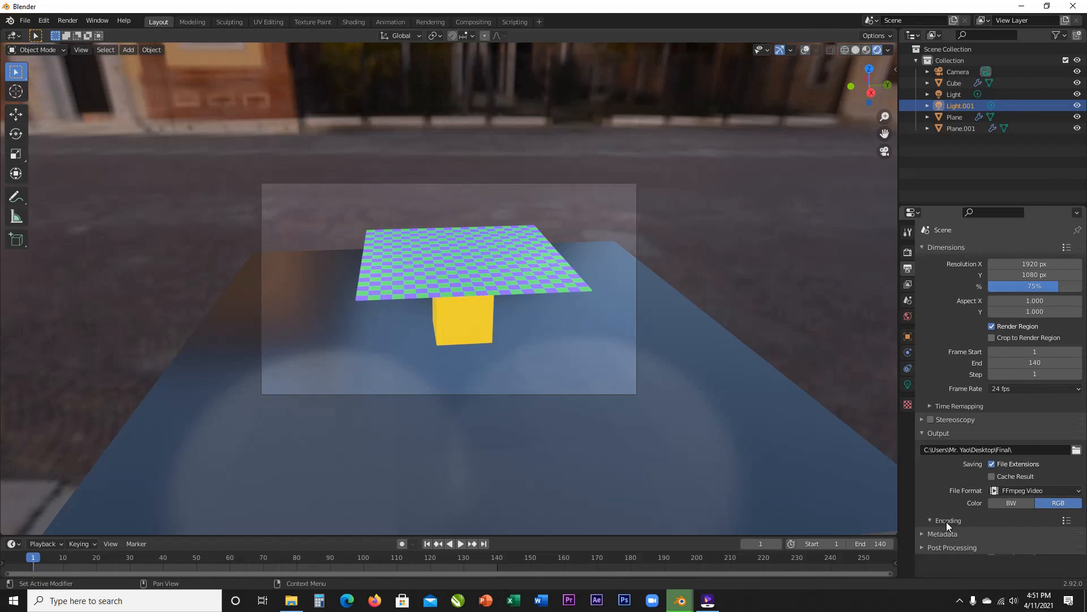
pyautogui.scroll(-3, 966, 507)
pyautogui.click(1019, 467)
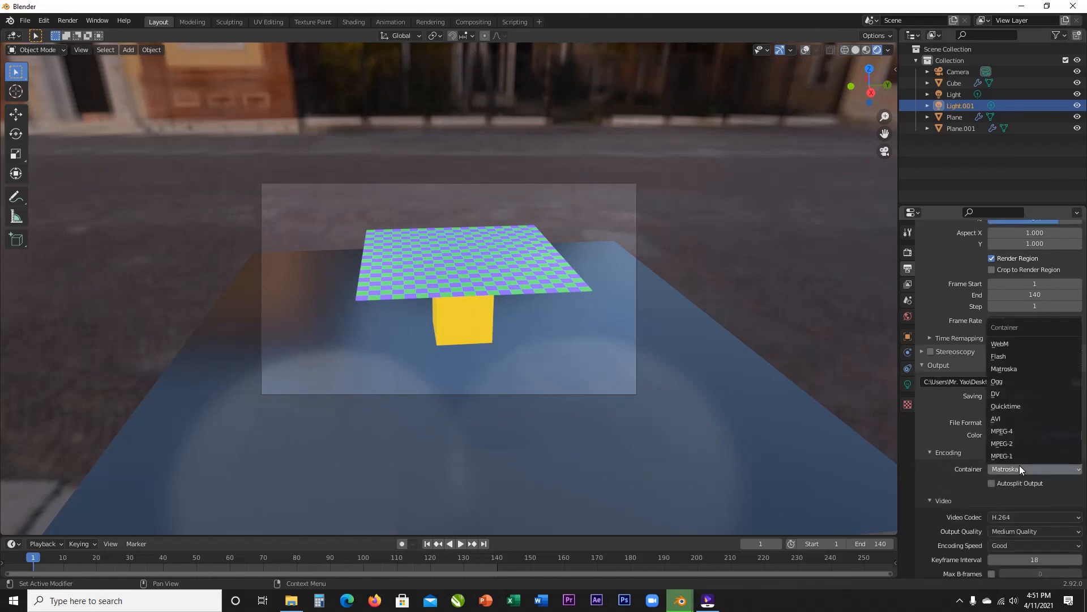
pyautogui.click(1008, 430)
# Step: Set the video encoding's Output Quality to High Quality and collapse the encoding and output settings
pyautogui.click(1015, 529)
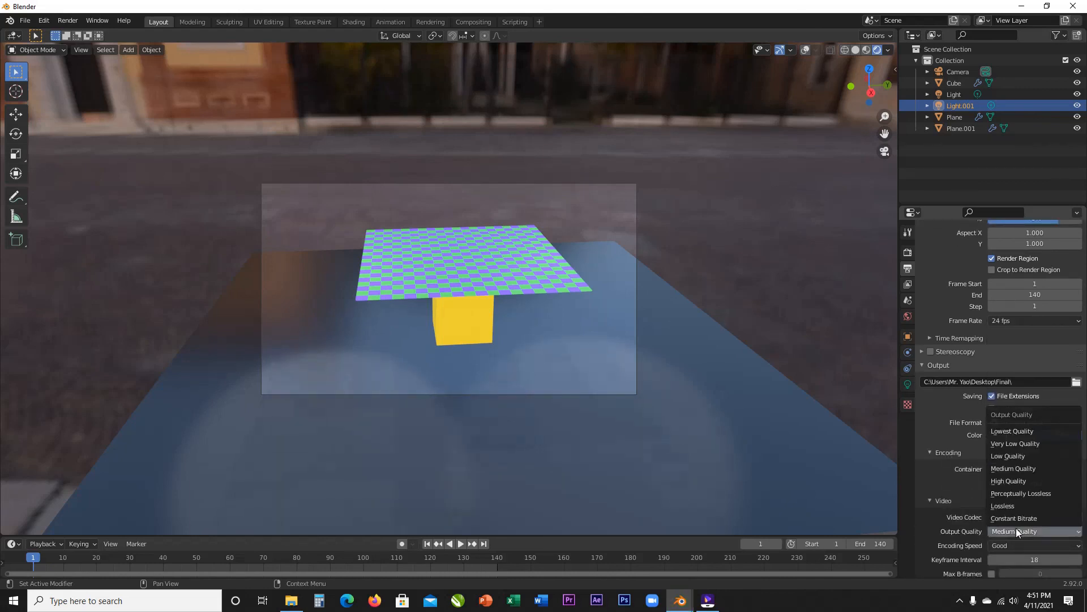
pyautogui.click(1014, 480)
pyautogui.click(947, 503)
pyautogui.click(946, 525)
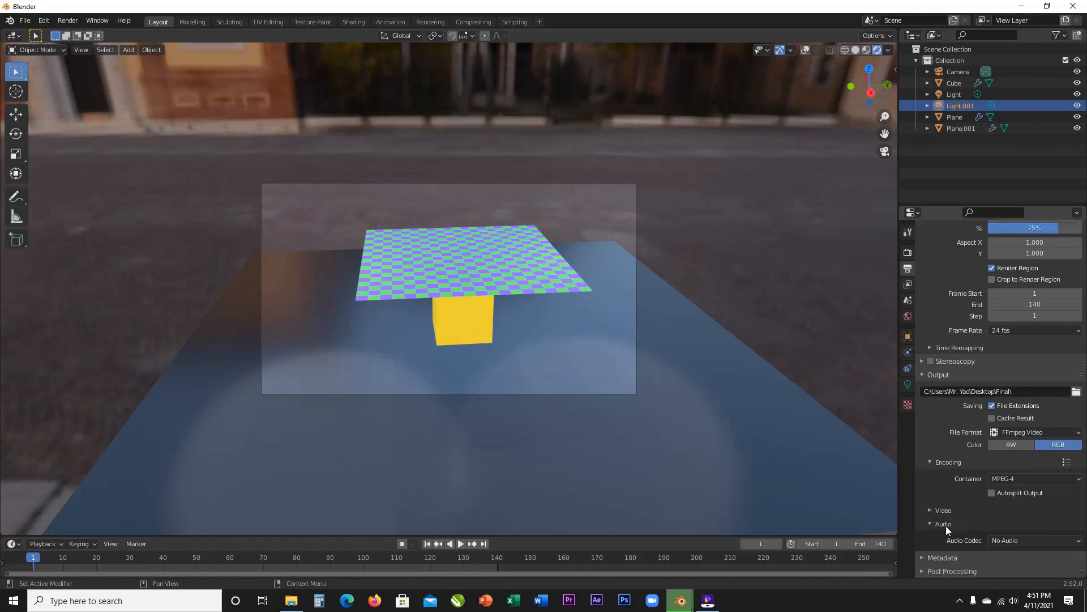
pyautogui.click(939, 522)
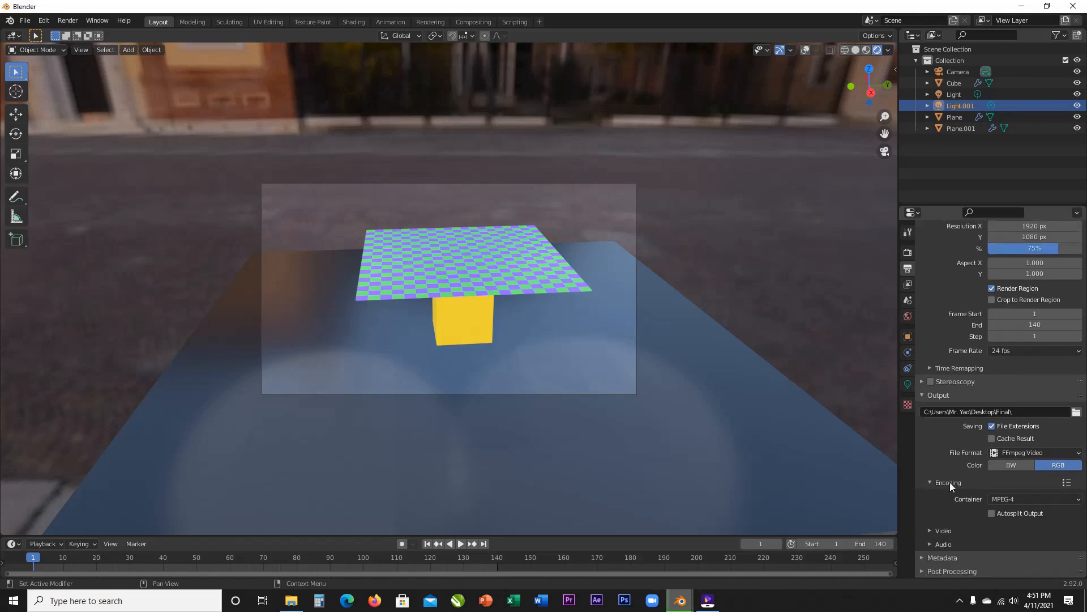
pyautogui.click(949, 482)
pyautogui.click(940, 434)
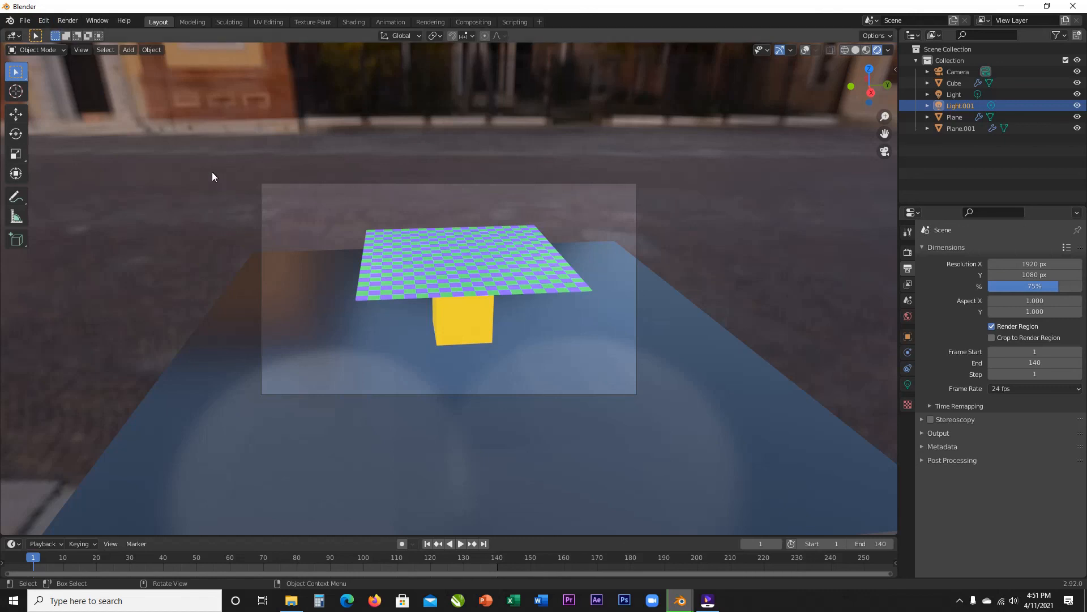
# Step: Save the project as "Blender tutorial 2.blend" in the My project files folder
pyautogui.hotkey('ctrl', 's')
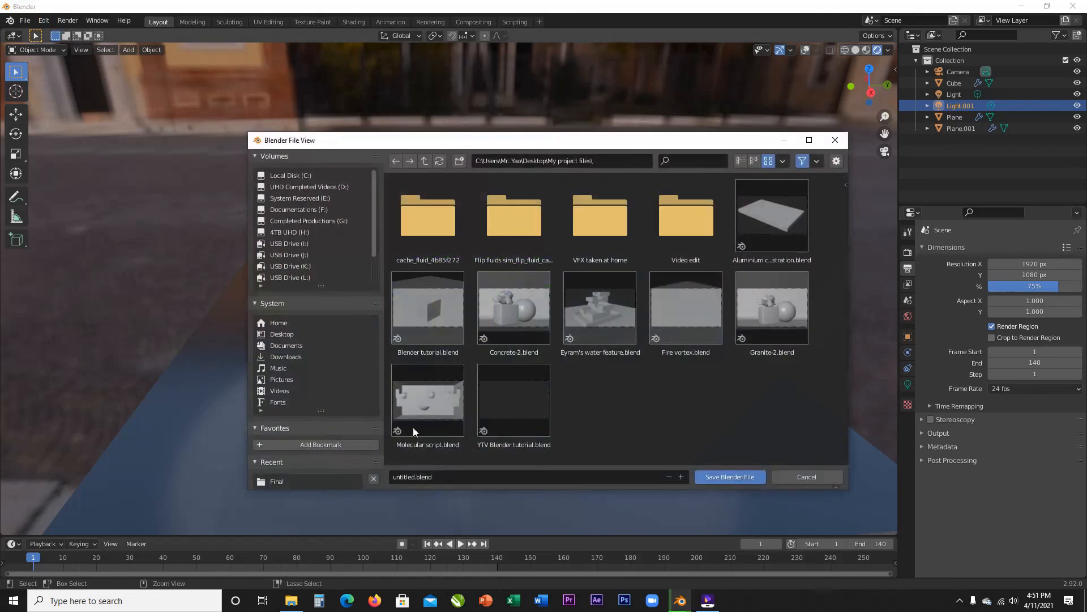
pyautogui.click(468, 474)
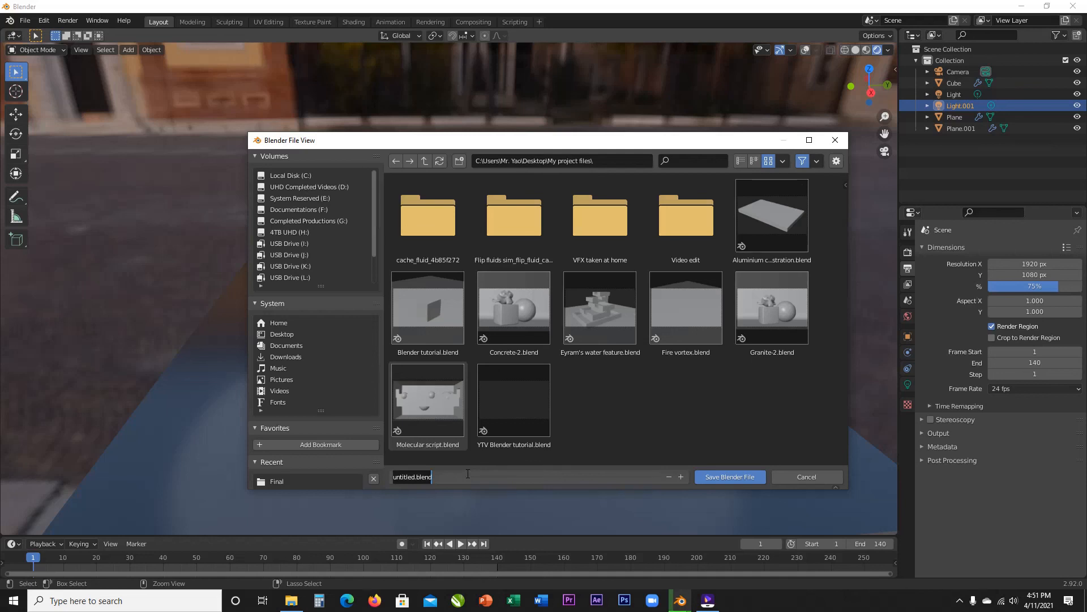
pyautogui.write('Blender tutorial')
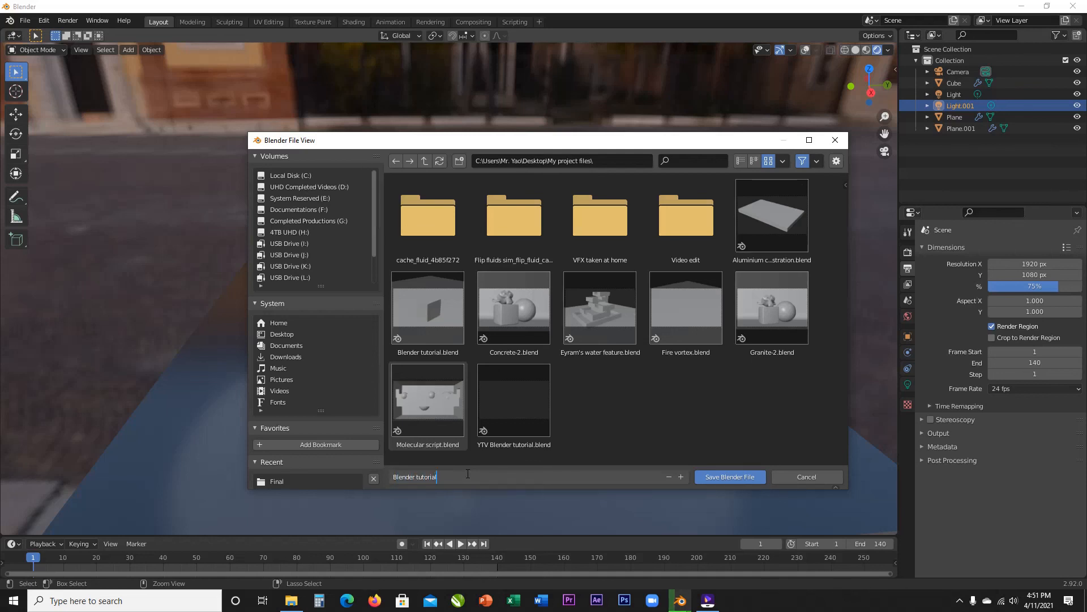
pyautogui.write(' 2')
pyautogui.press('Return')
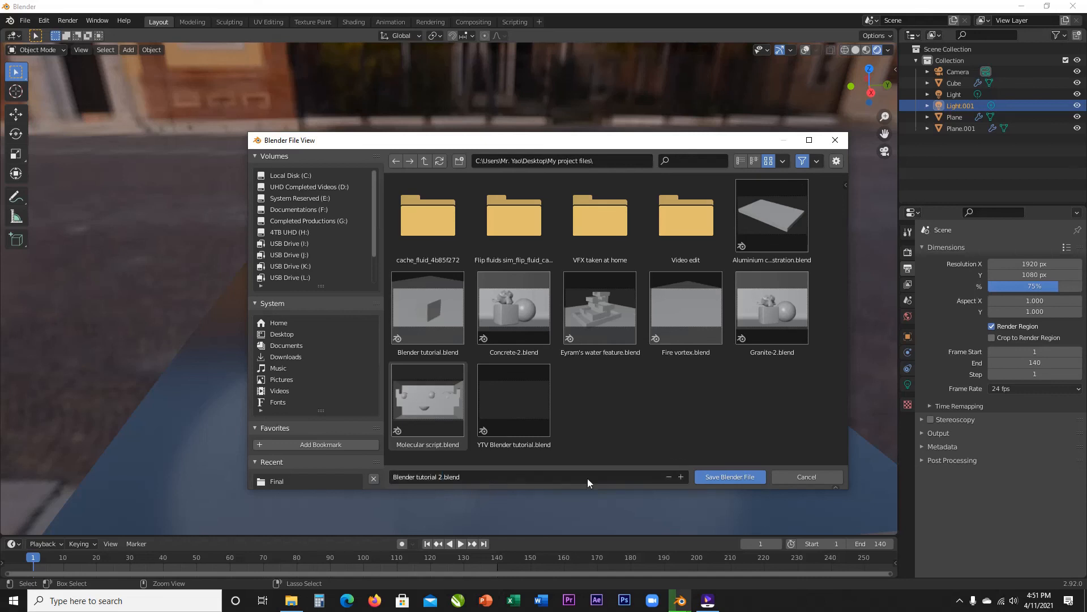
pyautogui.click(739, 477)
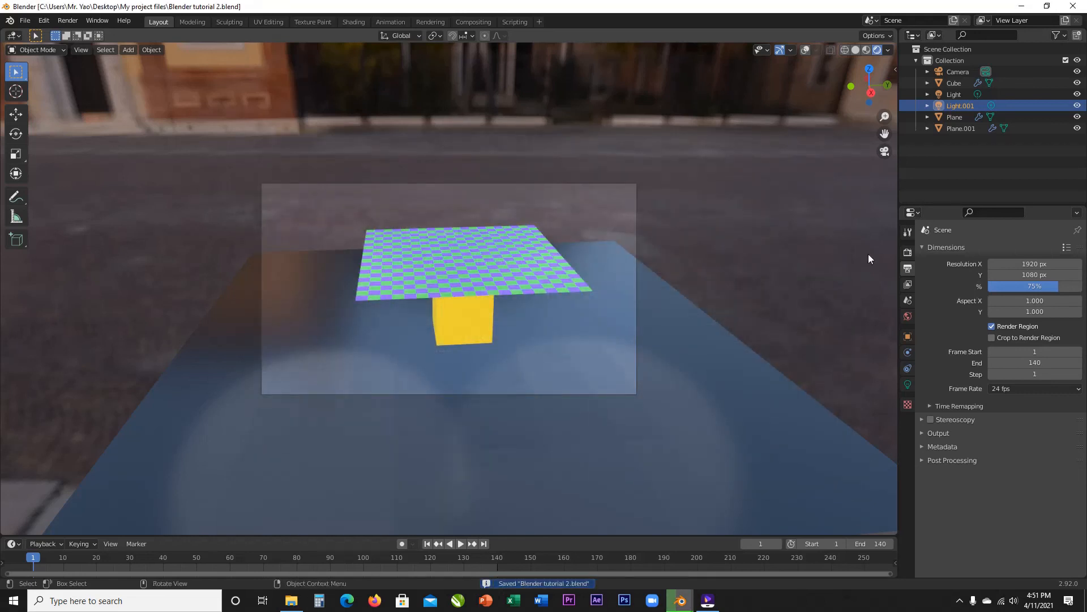
# Step: Open the scene's render settings, start rendering the animation, and maximize the render window
pyautogui.click(908, 251)
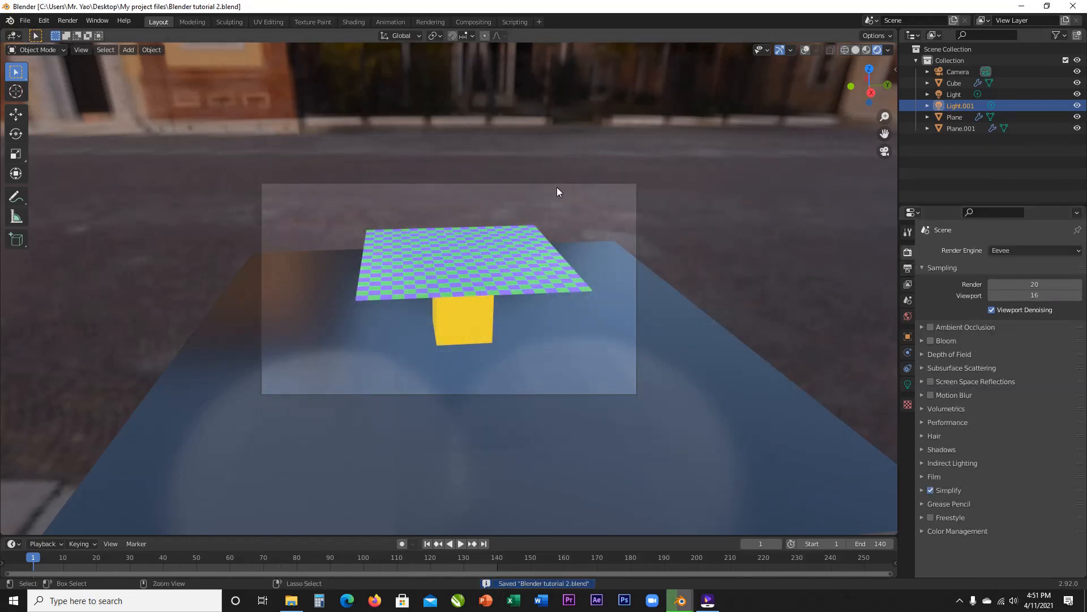
pyautogui.click(67, 20)
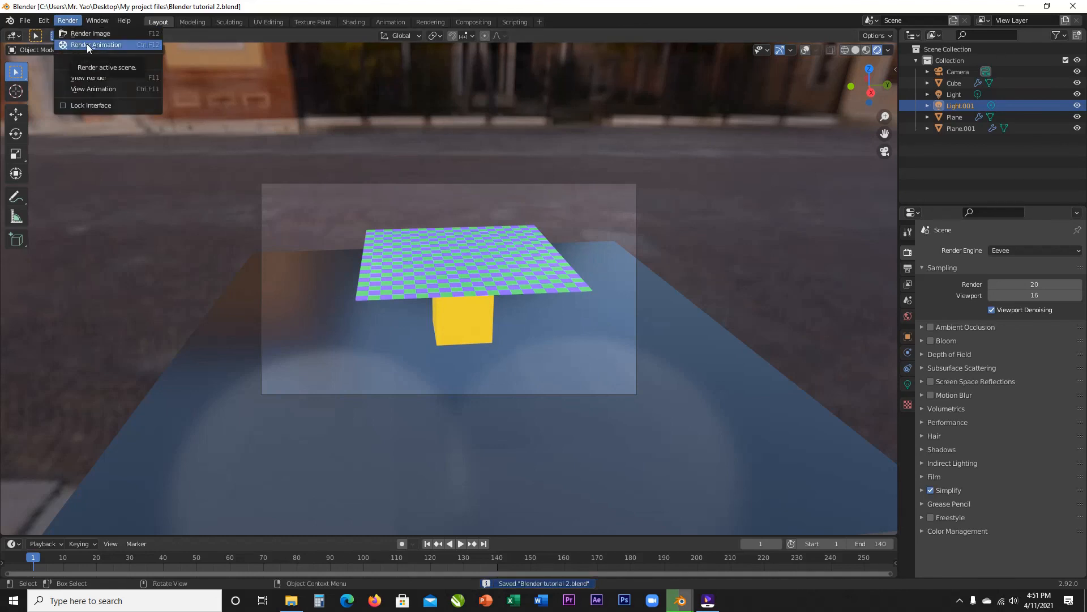
pyautogui.click(88, 45)
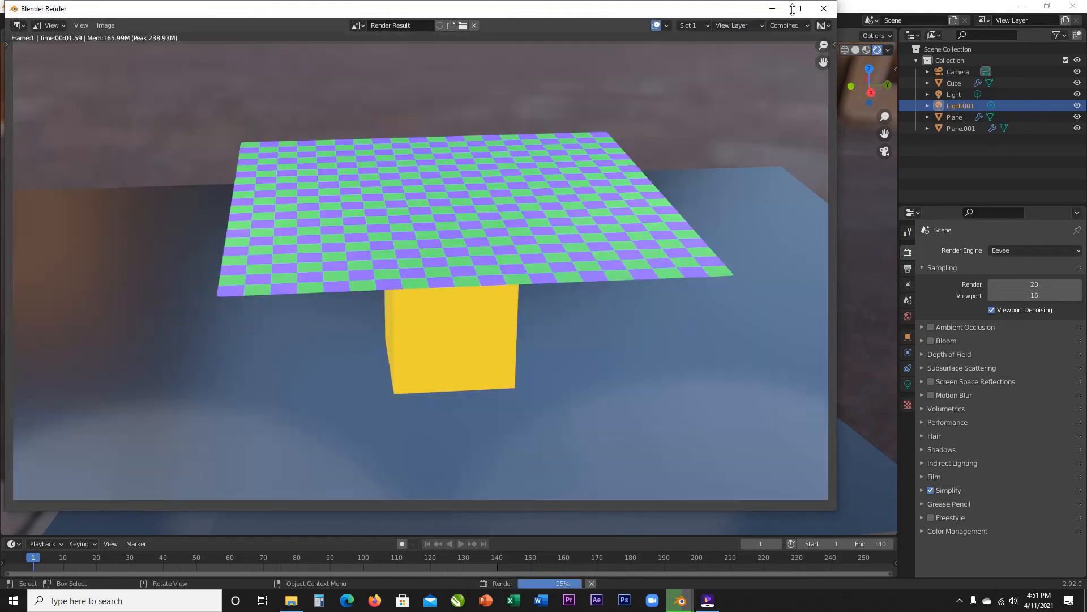
pyautogui.click(798, 8)
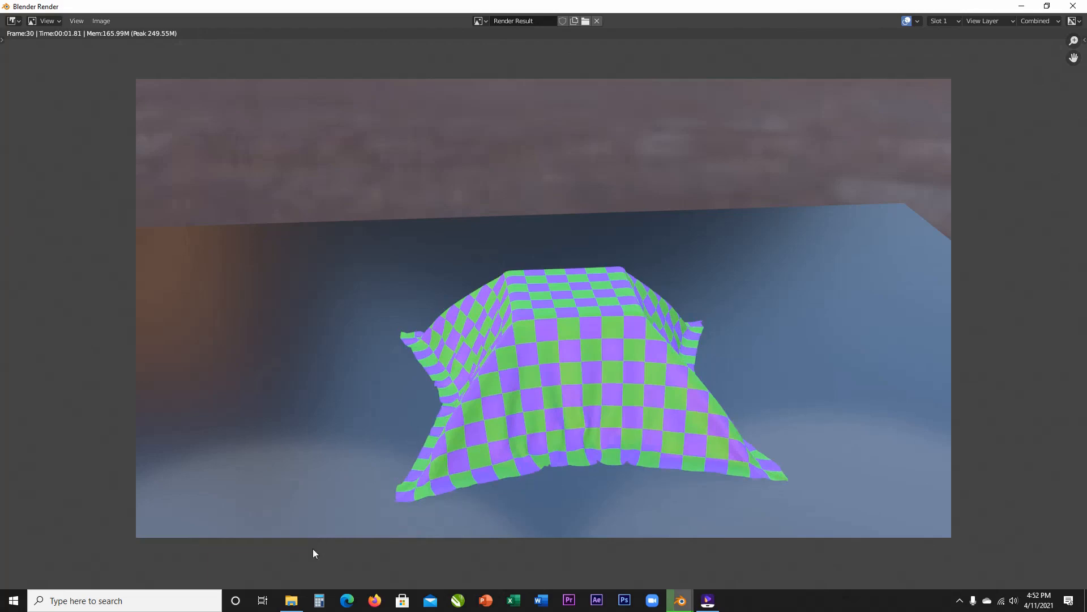
# Step: Switch to File Explorer, check the Final folder for the 0001-0140.mp4 output, refresh the listing, and return to the render window
pyautogui.click(292, 600)
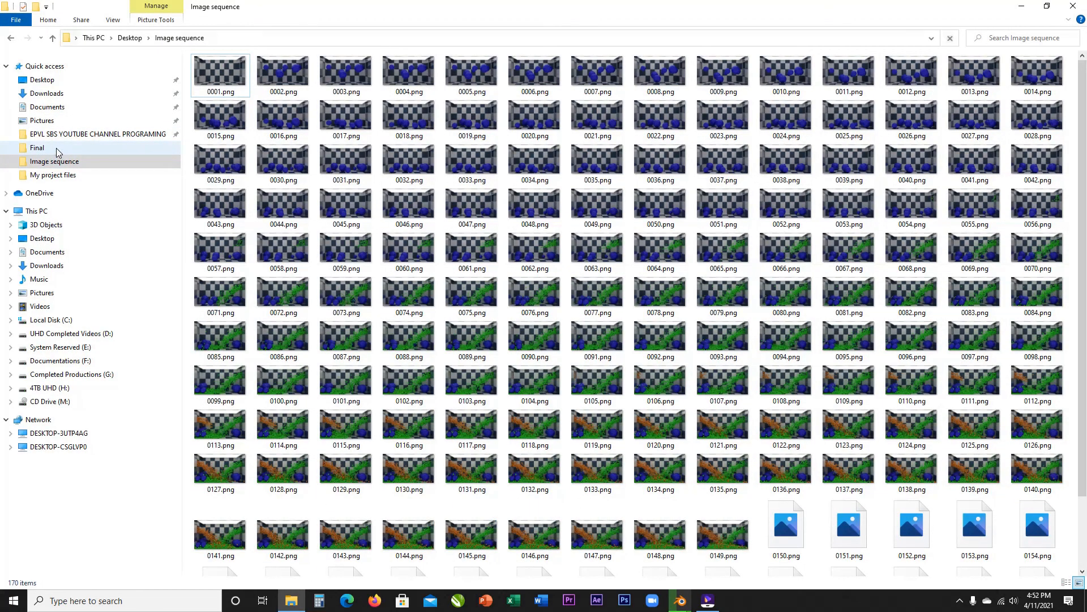
pyautogui.click(37, 148)
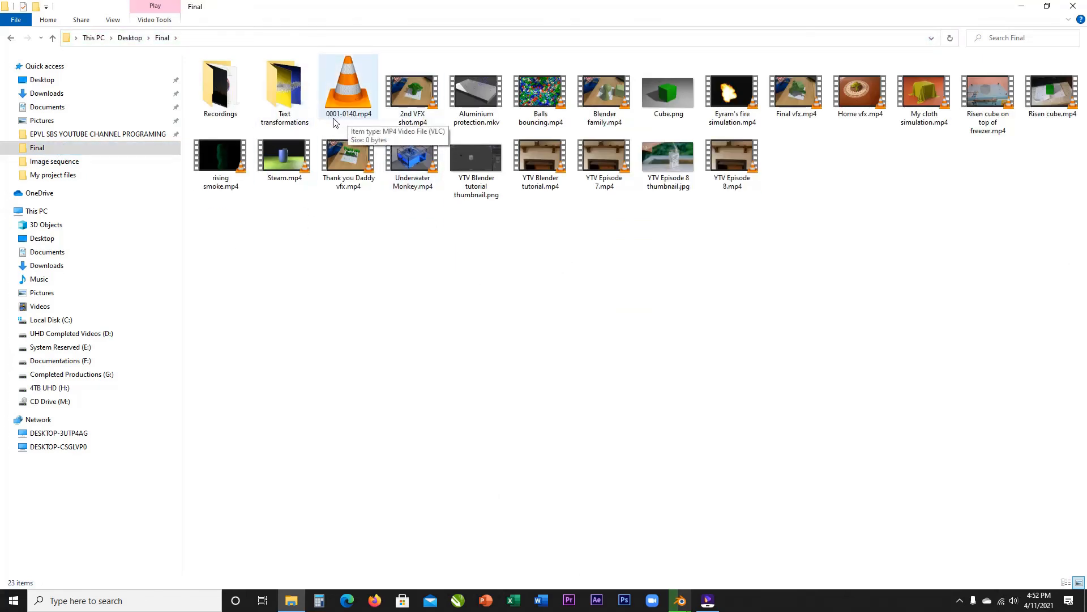
pyautogui.click(361, 115)
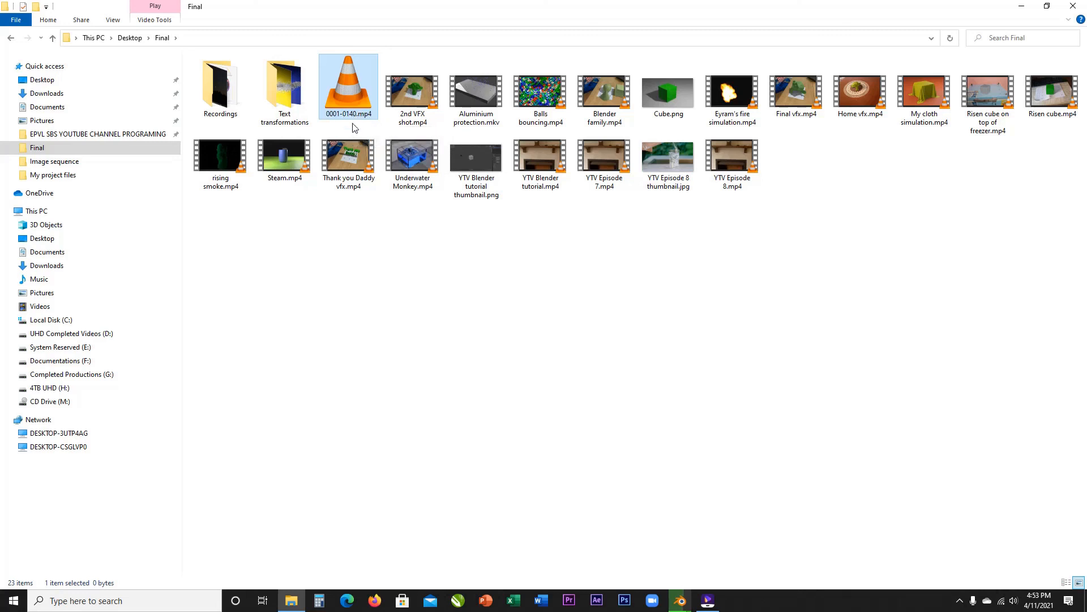
pyautogui.rightClick(377, 219)
pyautogui.click(408, 264)
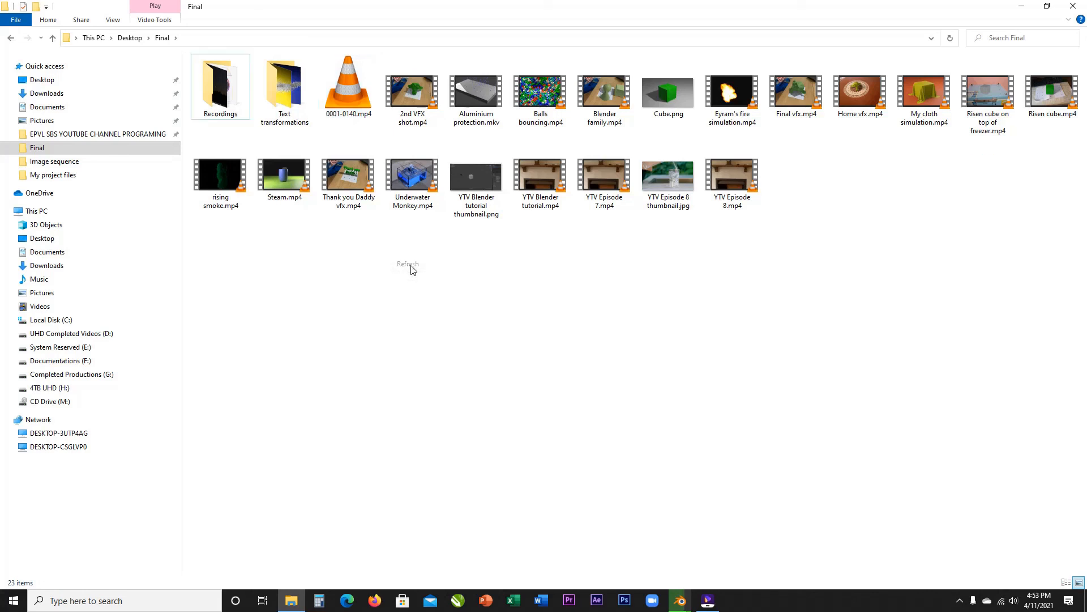
pyautogui.click(1021, 7)
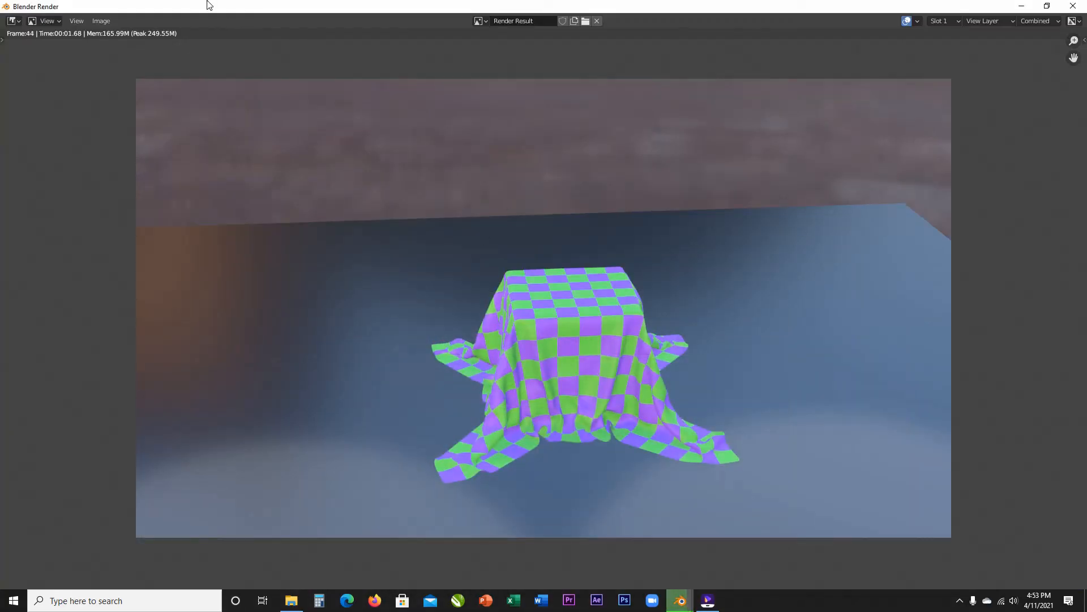